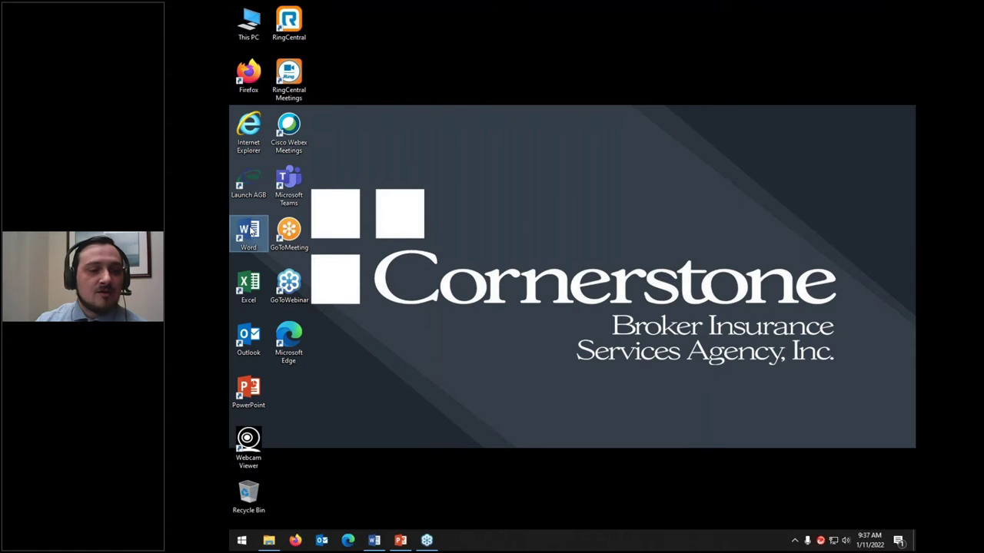
Launch Excel from its desktop shortcut, create a blank workbook, and close the program.
double_click(243, 289)
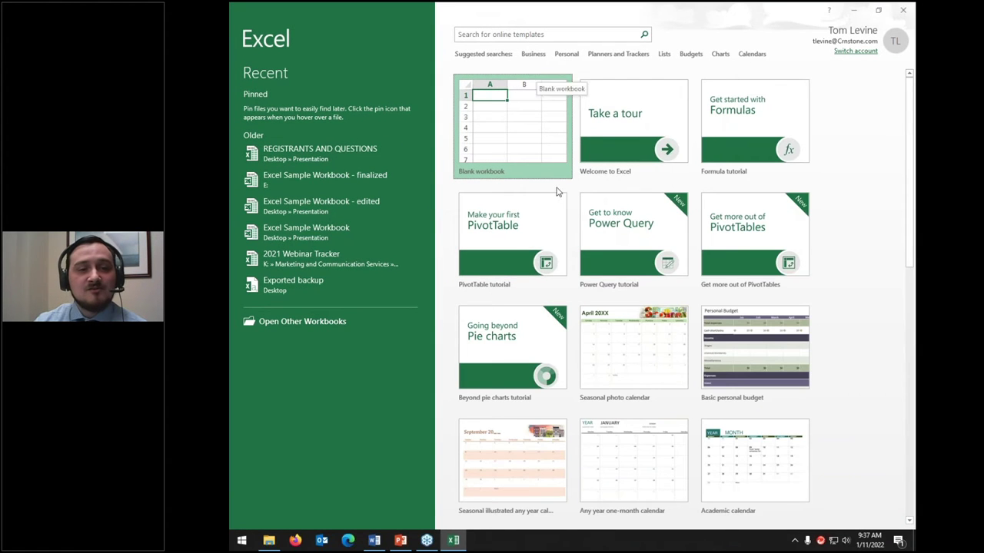
left_click(492, 123)
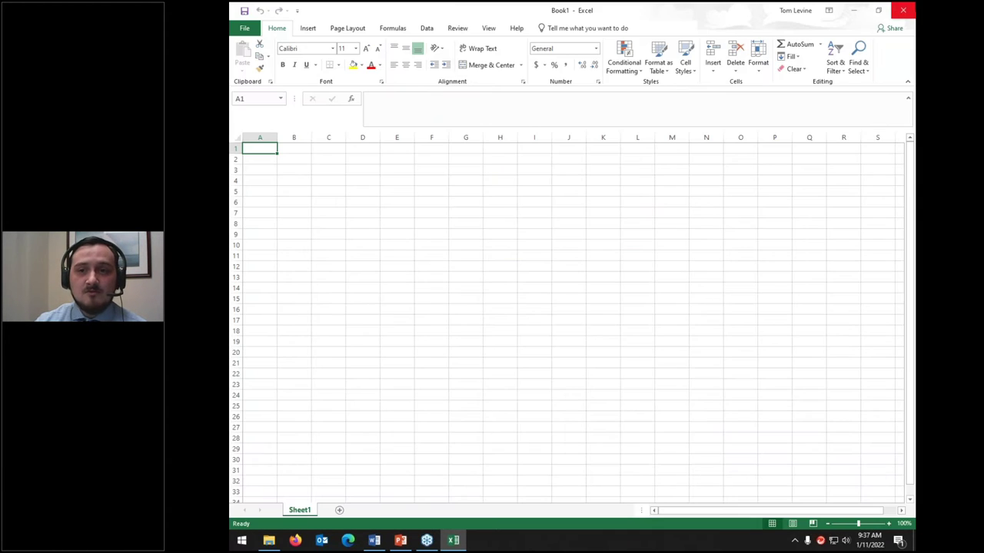
left_click(900, 11)
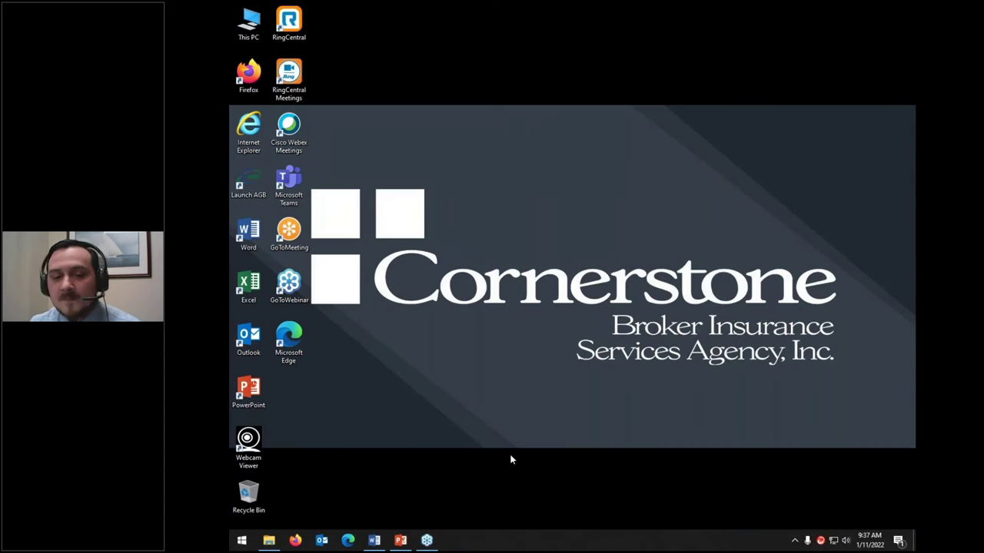
Open Firefox, restore its window down to a smaller size, and maximize it again.
left_click(297, 540)
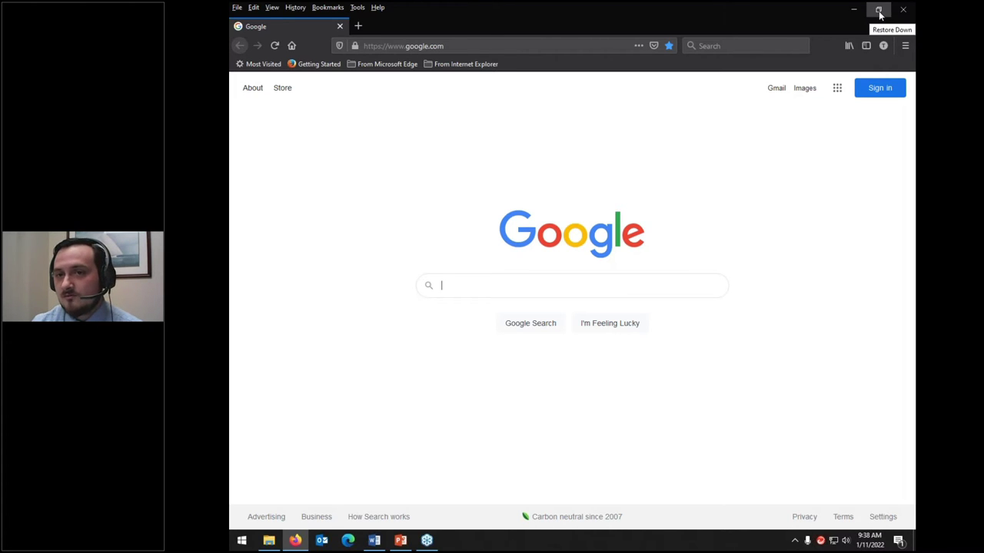
left_click(878, 10)
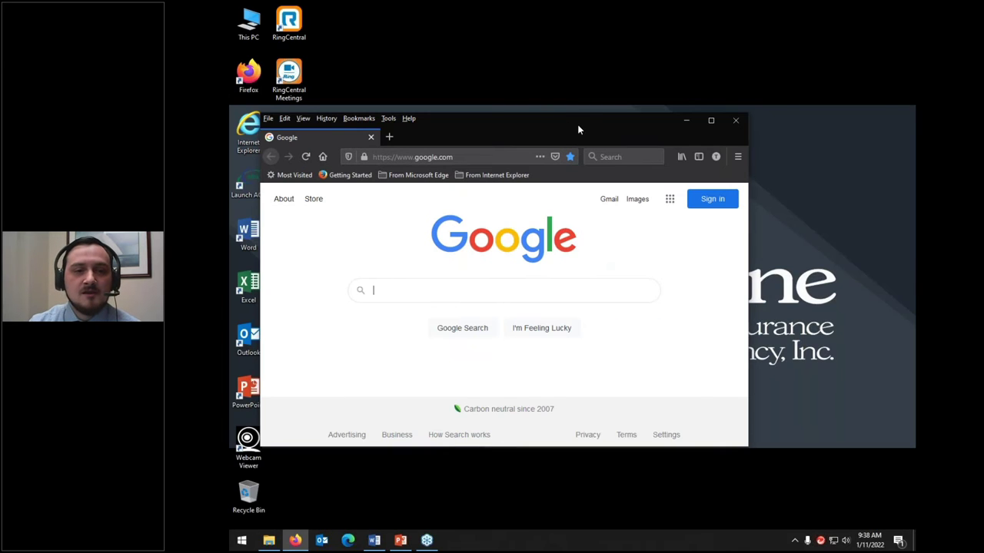
left_click(711, 120)
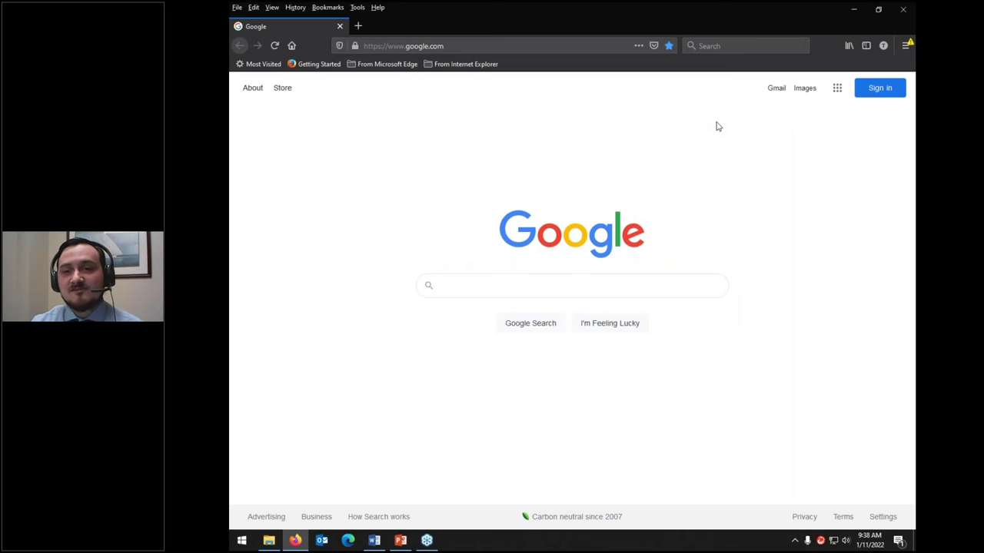
Minimize the Firefox window and bring it back twice, using its thumbnail preview the first time, and close the browser.
left_click(854, 11)
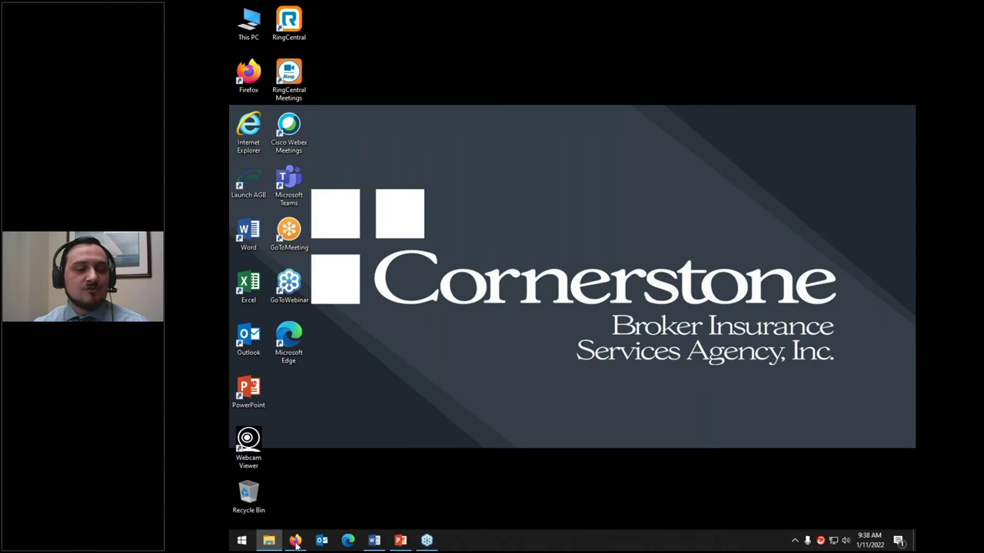
mouse_move(296, 543)
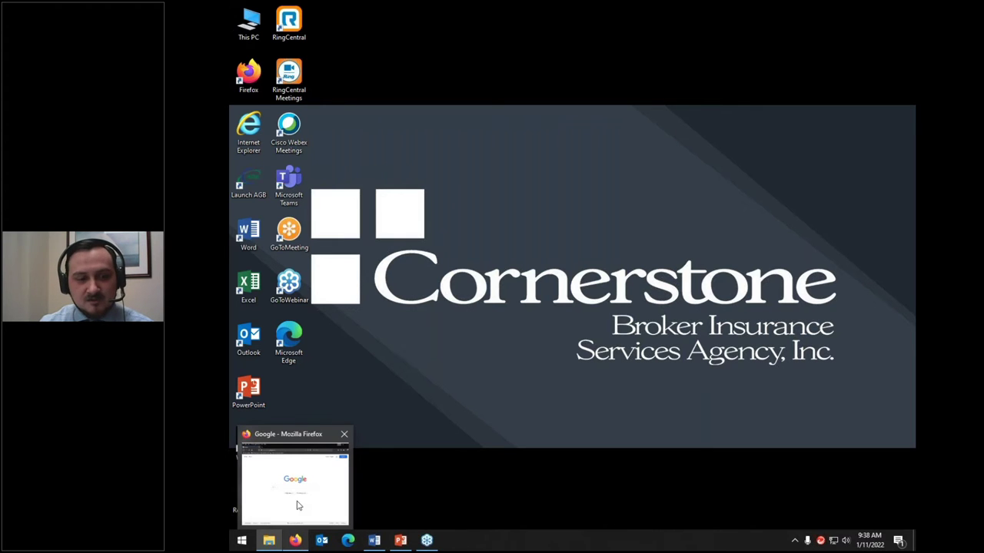
mouse_move(299, 500)
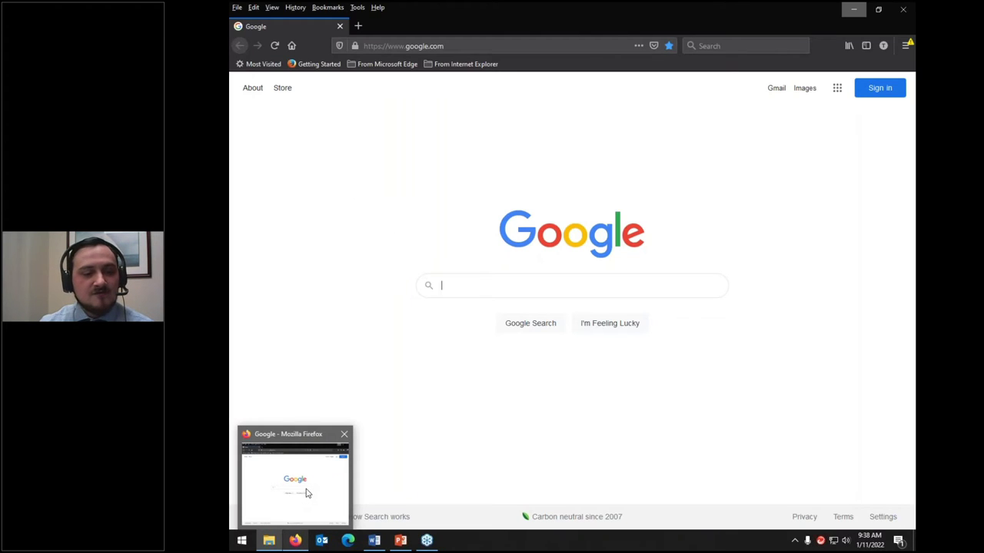
left_click(306, 496)
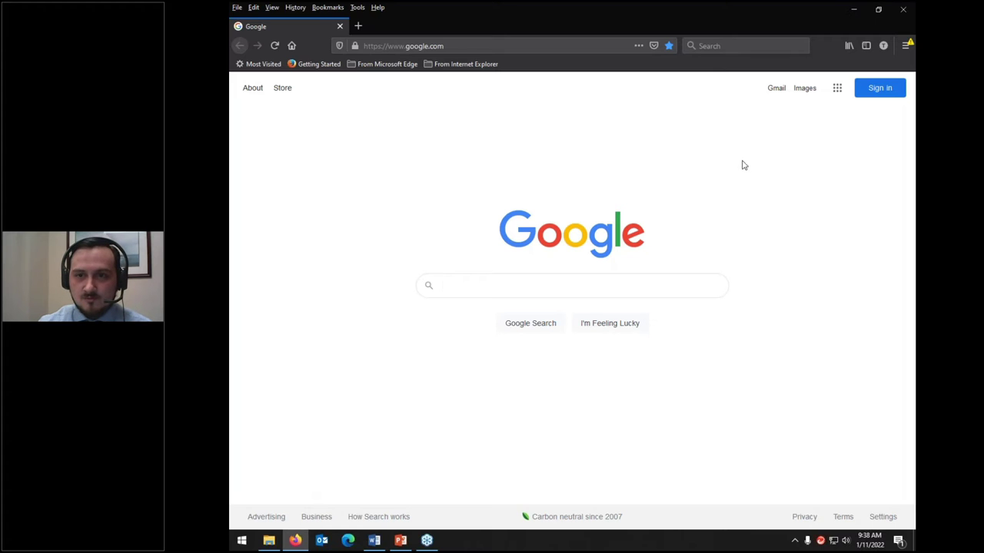
left_click(855, 8)
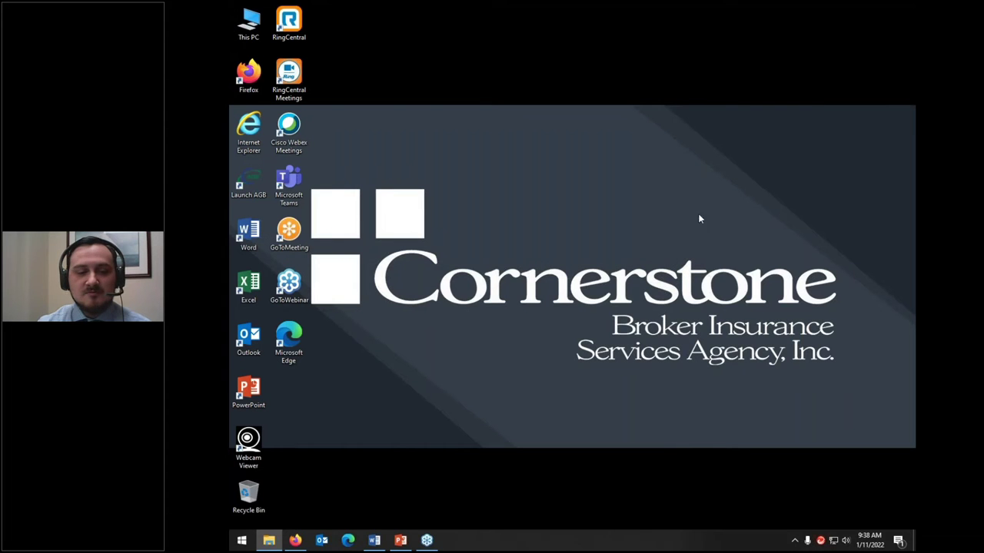
left_click(295, 541)
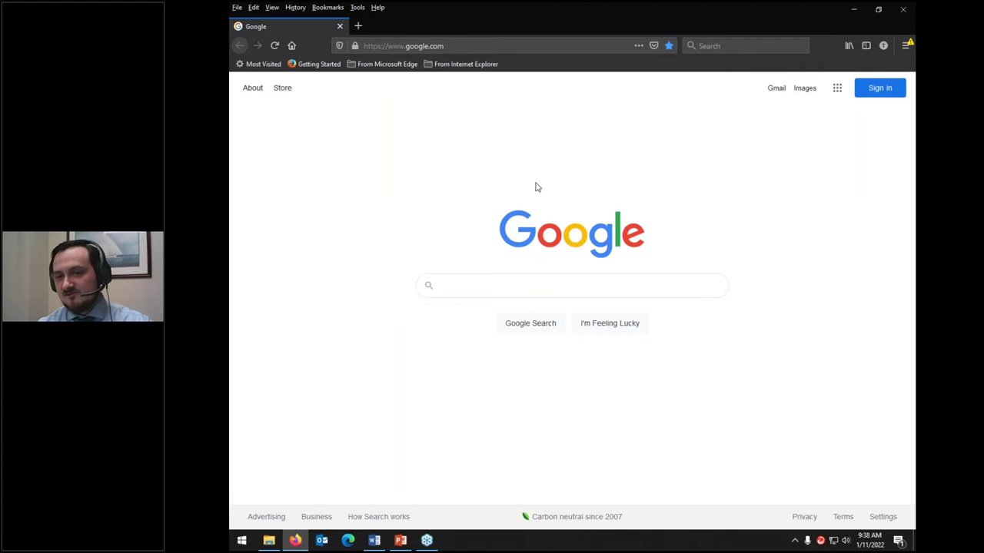
left_click(904, 12)
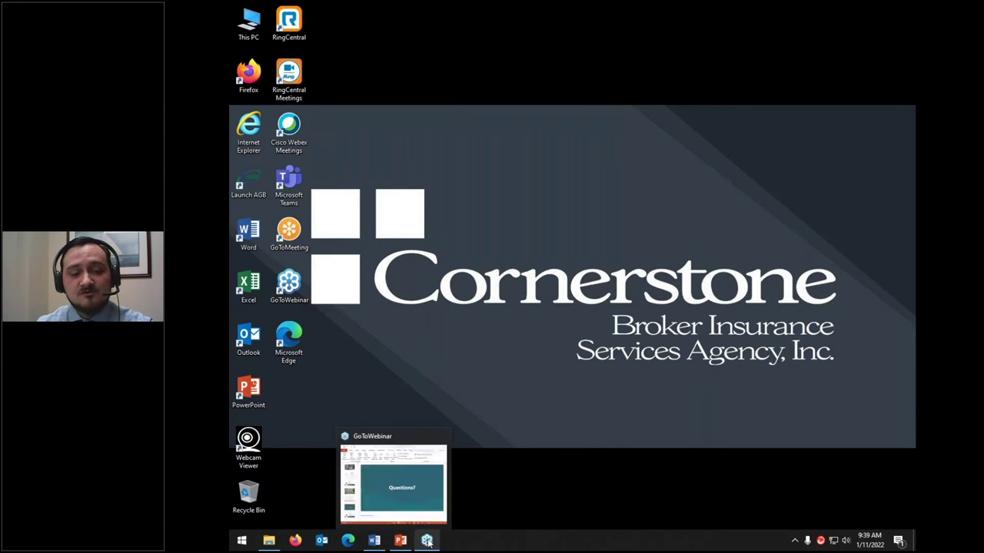
Pin the desktop's Microsoft Edge shortcut to the taskbar and place it between Outlook and Word.
mouse_move(427, 540)
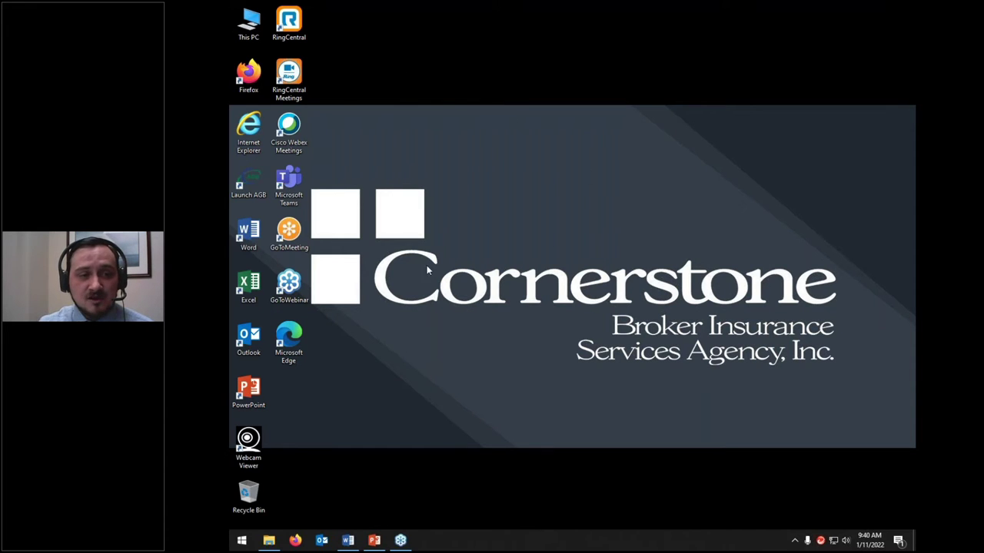
right_click(294, 337)
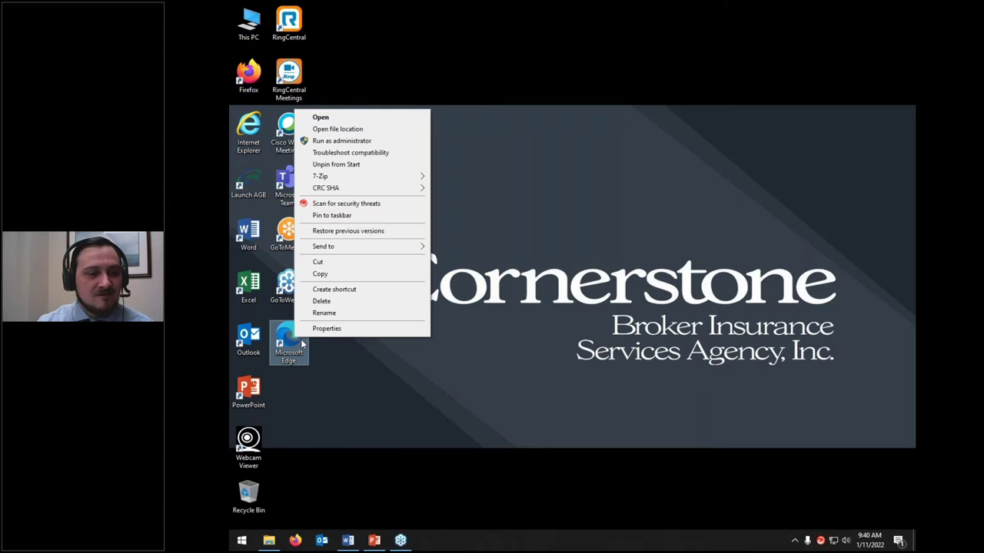
left_click(340, 275)
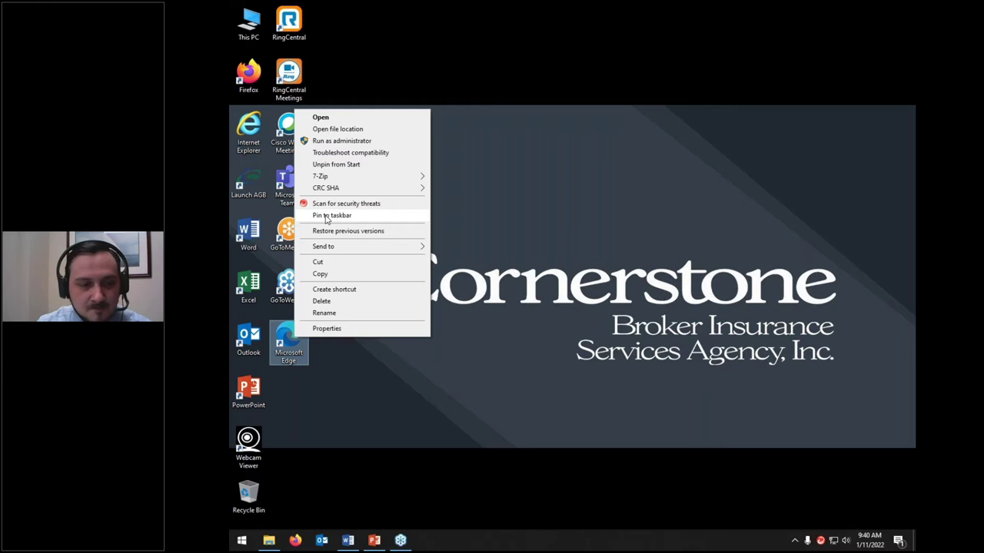
left_click(326, 216)
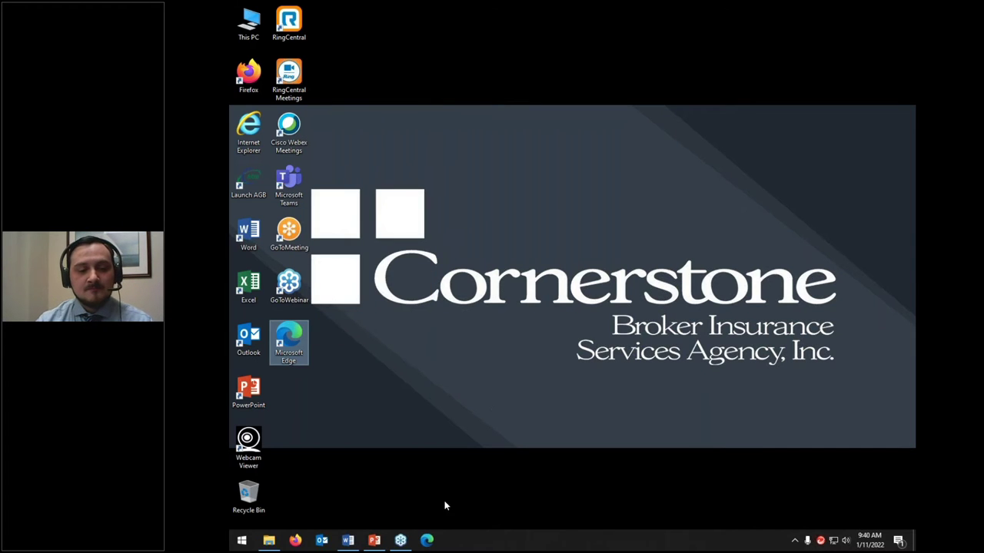
left_click(427, 541)
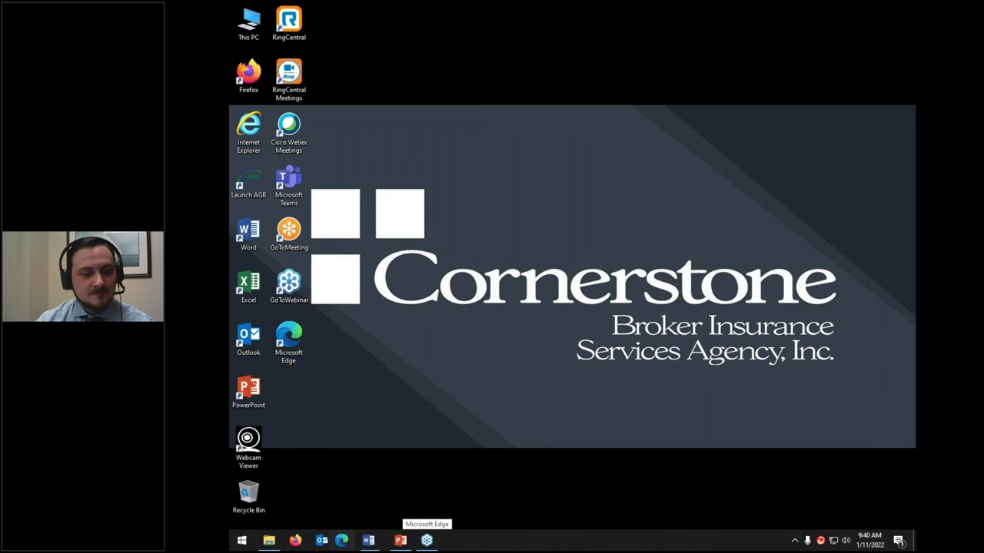
left_click_drag(431, 541, 348, 541)
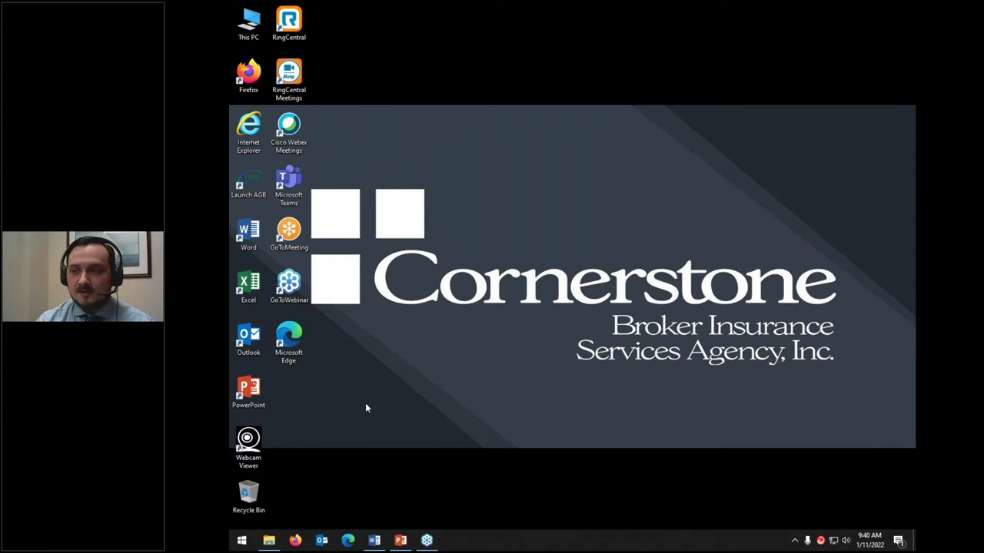
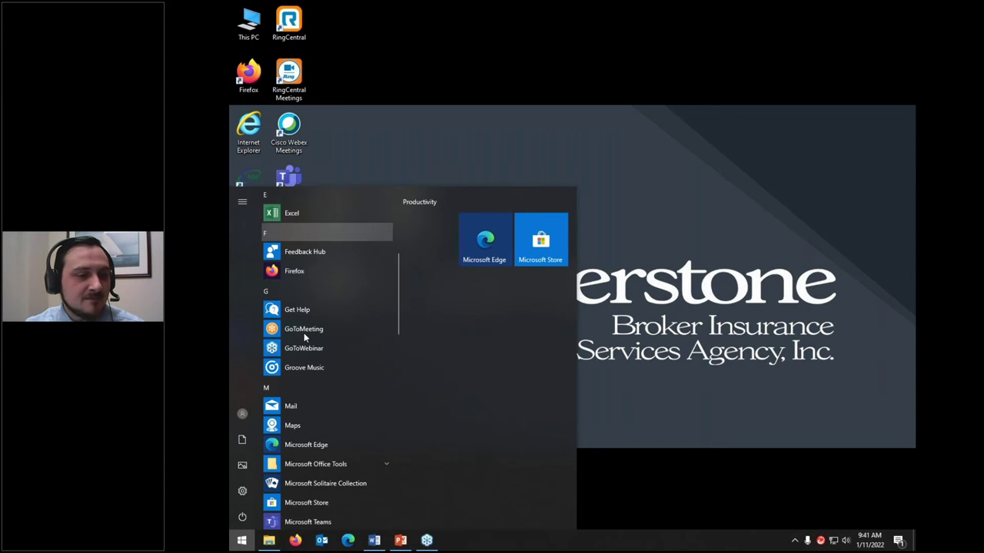
Create a desktop shortcut for Publisher from the list of installed programs, placing it apart from the existing shortcut columns.
scroll(299, 355, "down", 5)
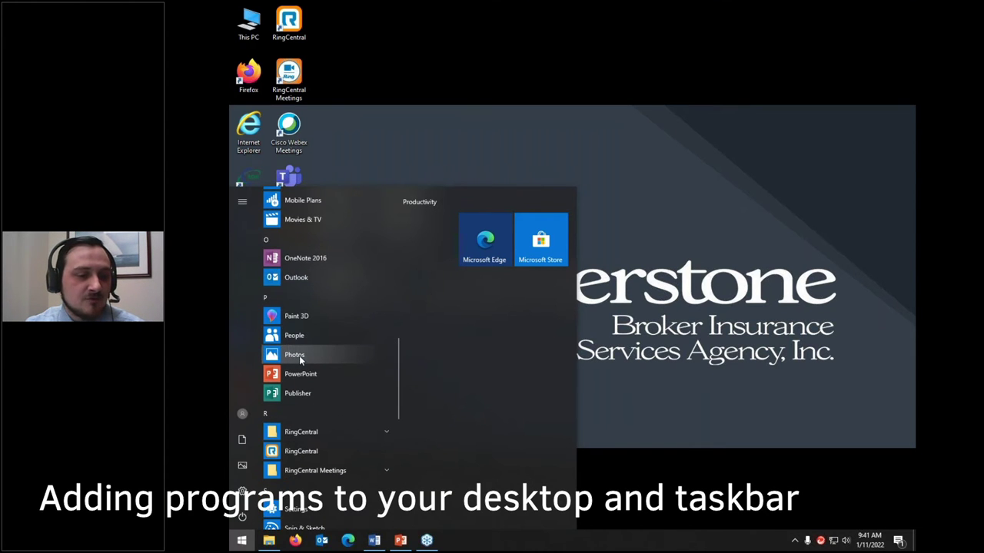
scroll(299, 356, "down", 1)
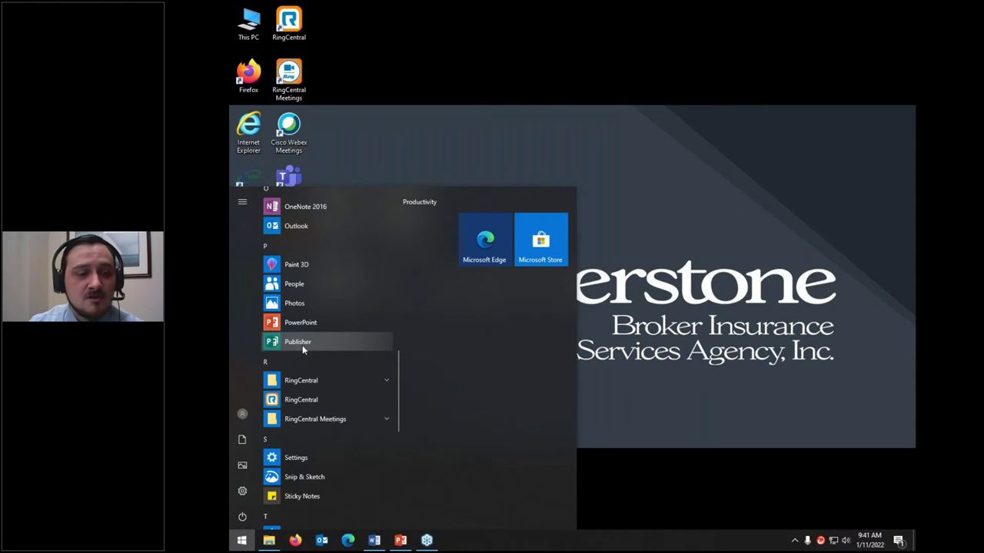
left_click_drag(299, 341, 356, 35)
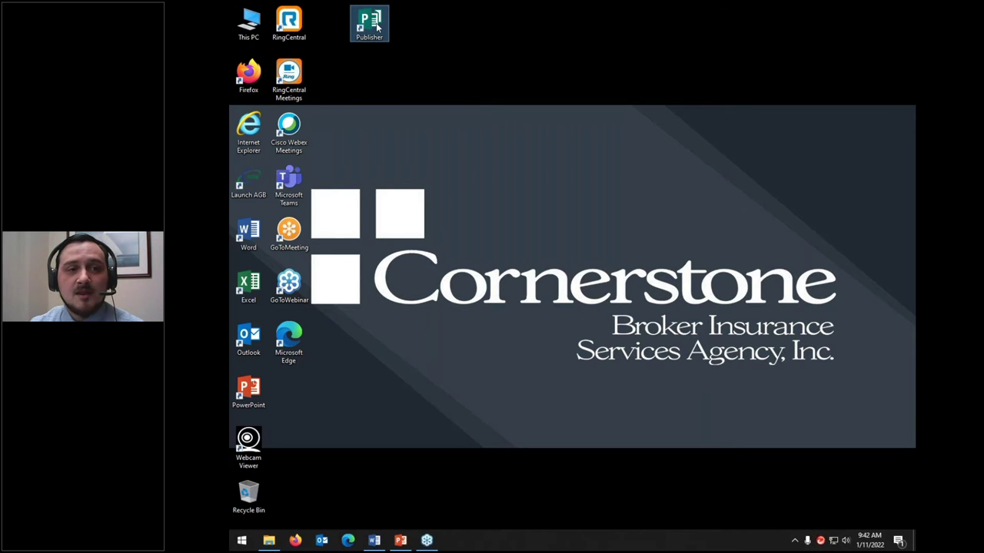
Launch Publisher from its new desktop shortcut, create a blank 8.5 x 11" publication, and close the program.
double_click(377, 27)
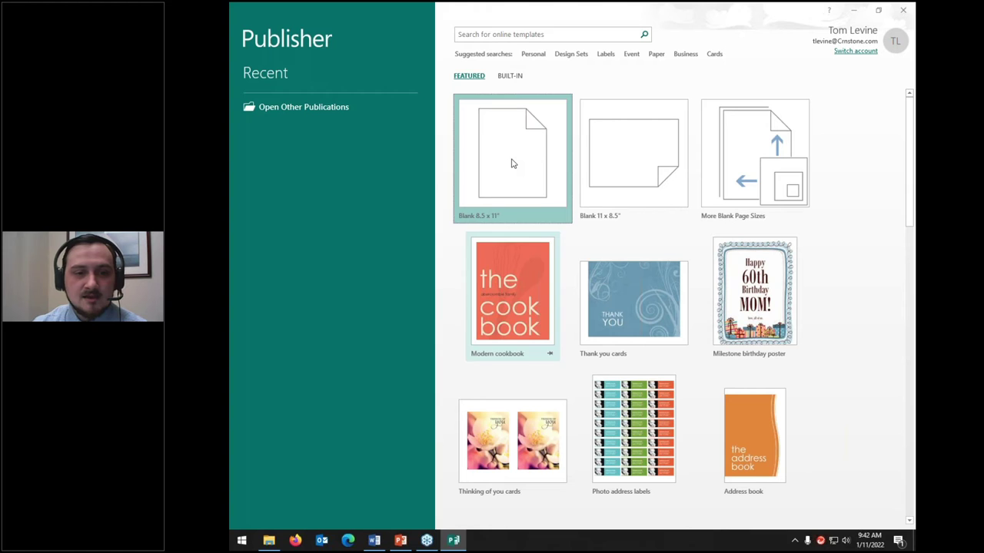
left_click(513, 159)
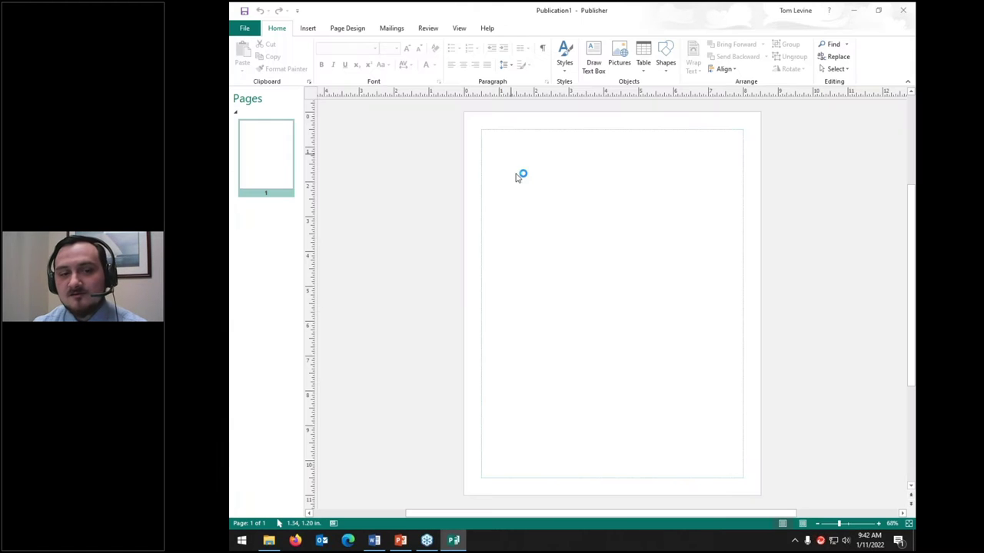
left_click(903, 10)
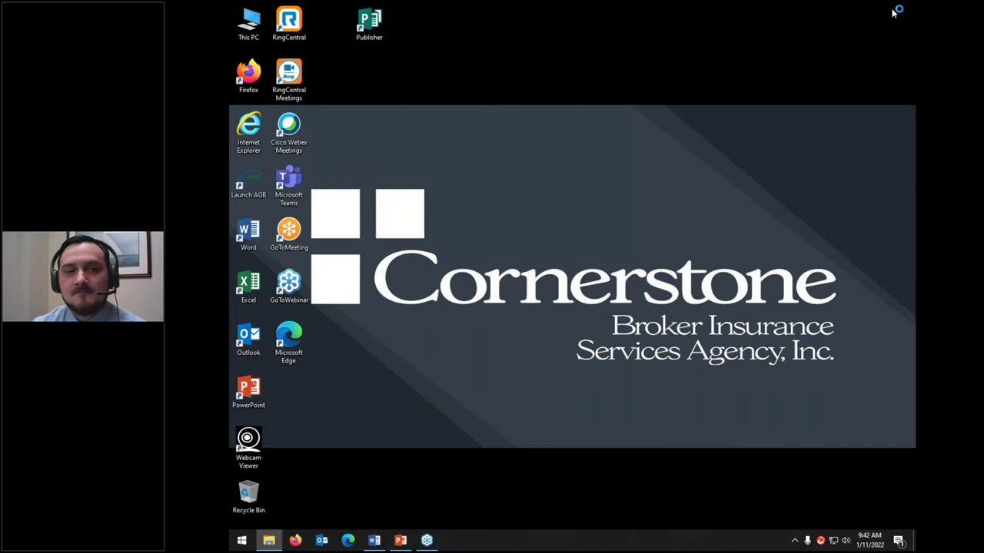
Delete the Publisher shortcut from the desktop.
left_click(363, 29)
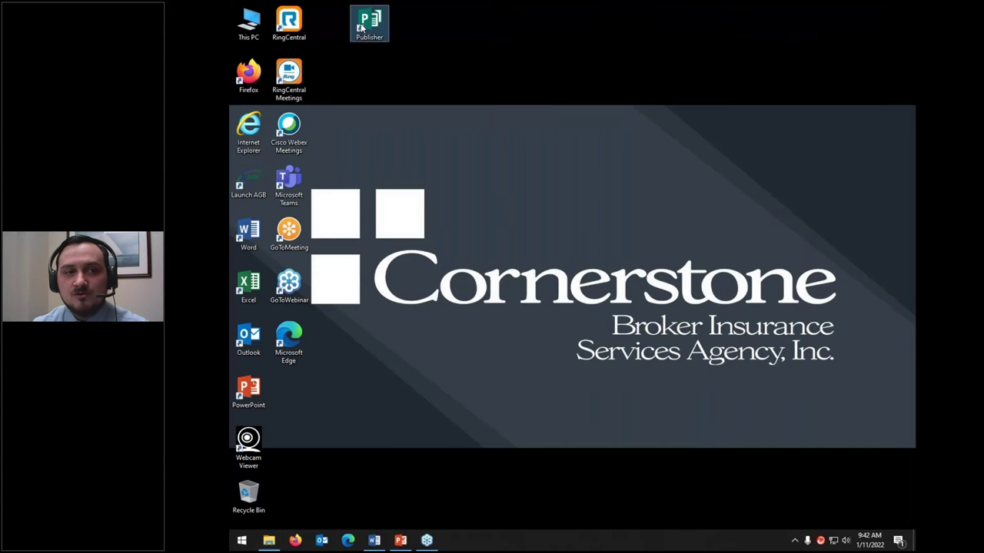
right_click(363, 28)
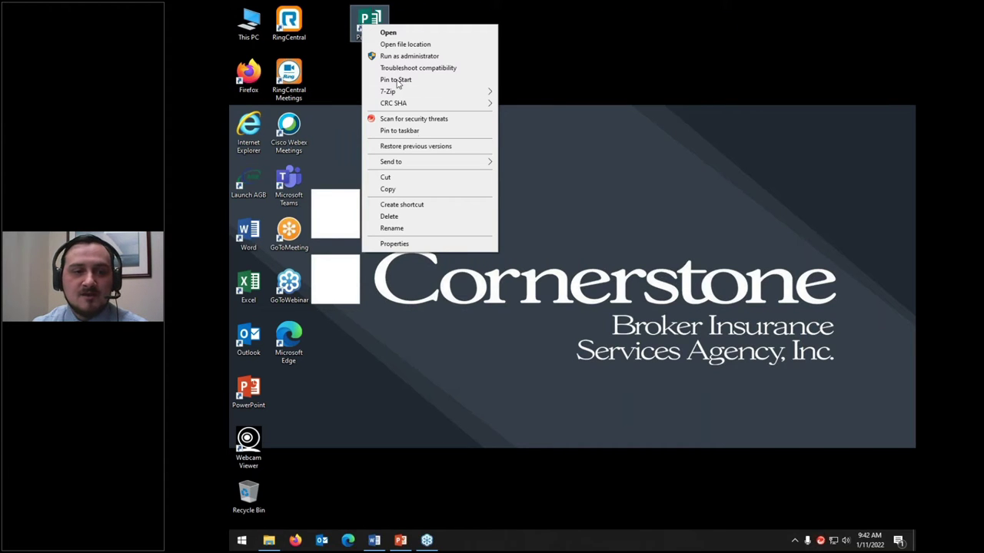
left_click(407, 220)
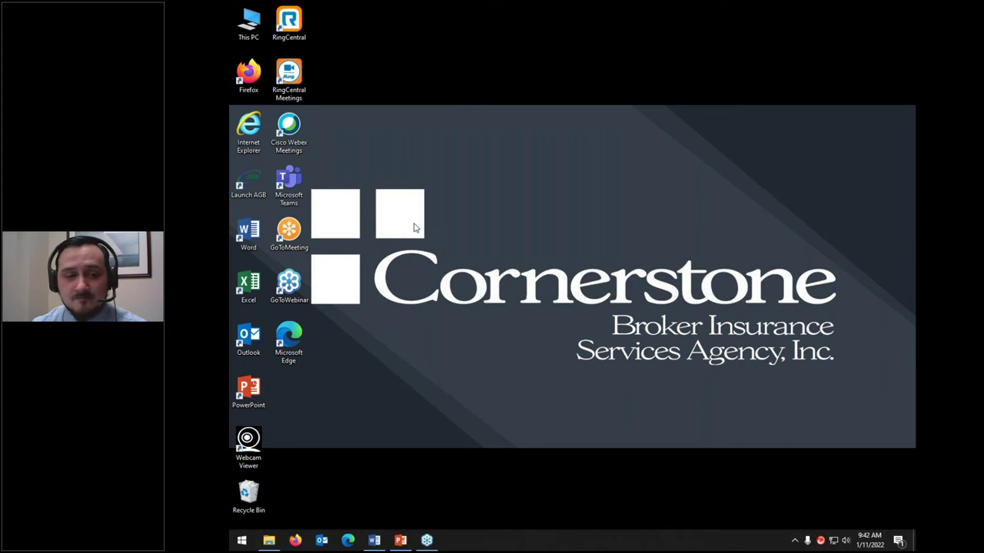
Find Publisher in the list of installed programs and pin it to the taskbar.
left_click(240, 541)
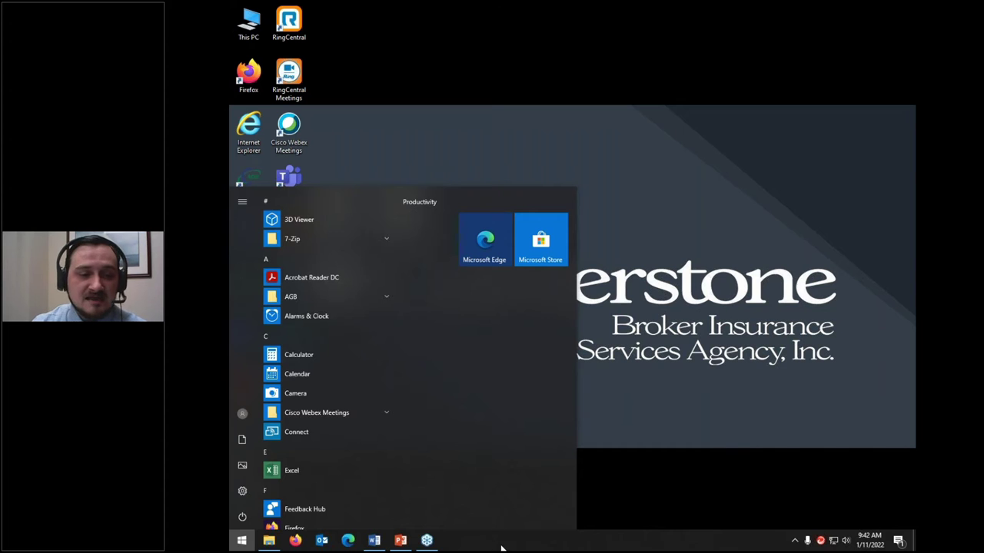
scroll(310, 430, "down", 5)
scroll(310, 433, "down", 8)
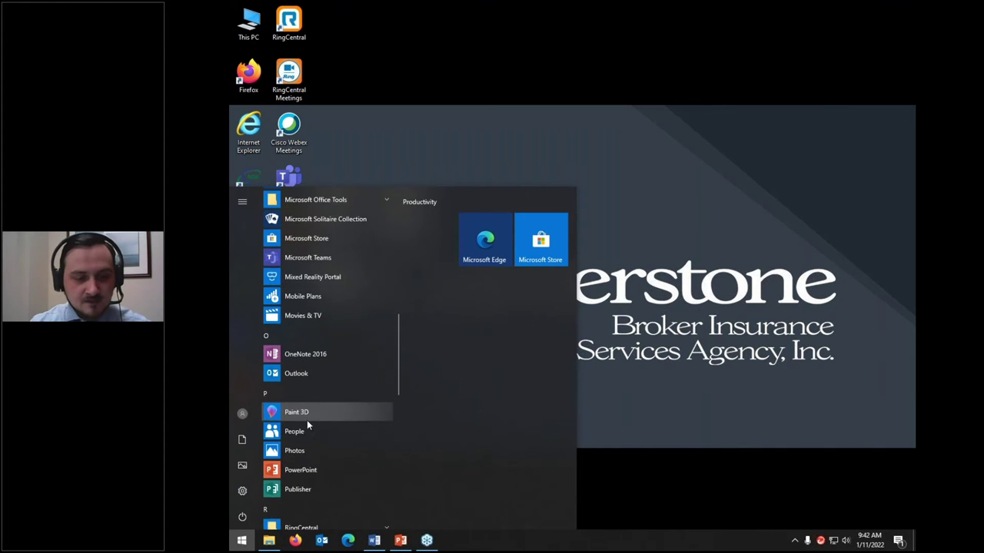
scroll(306, 426, "down", 2)
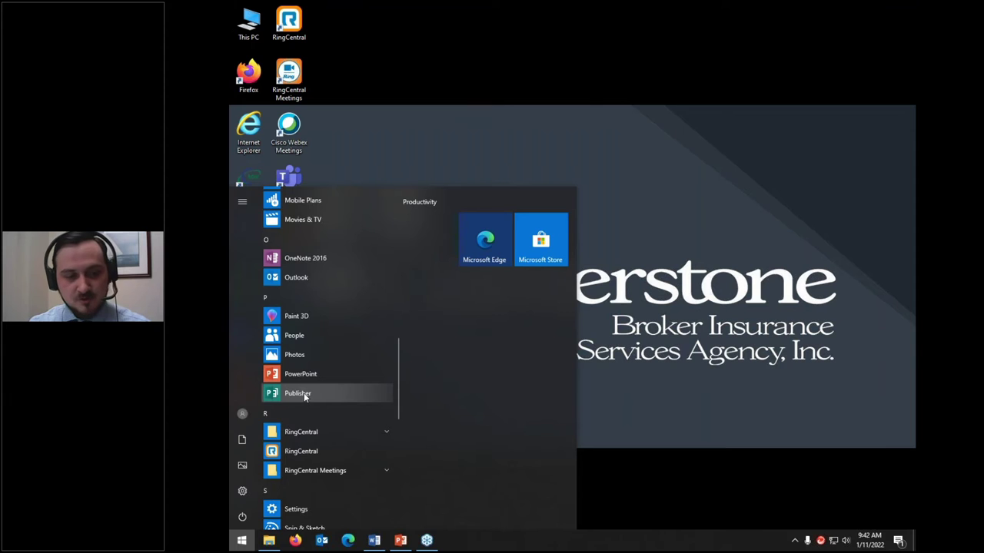
right_click(303, 392)
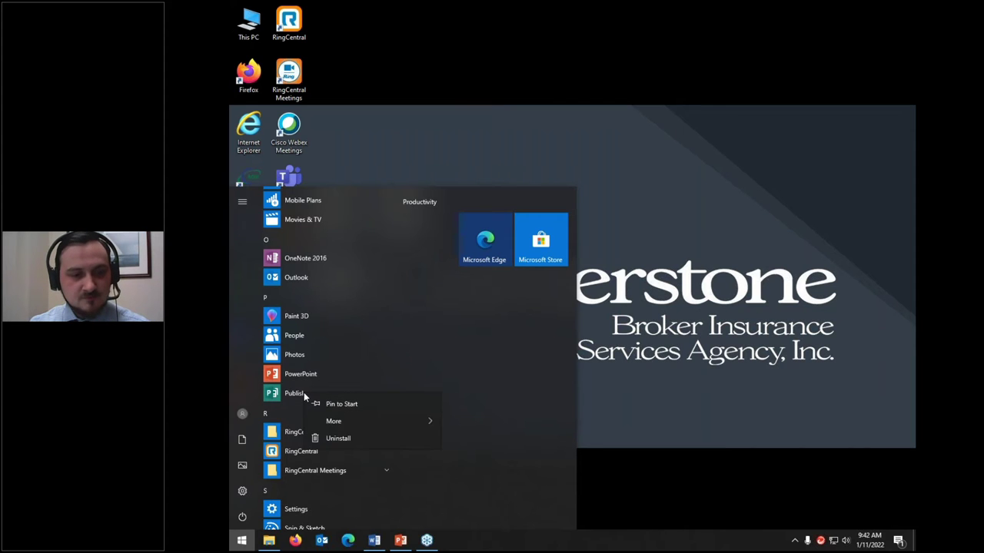
mouse_move(353, 419)
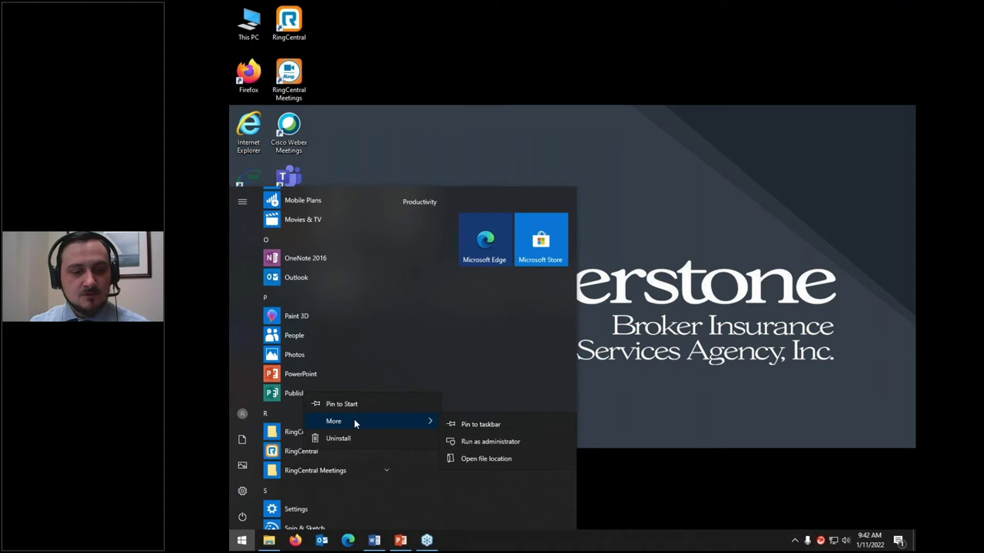
left_click(468, 424)
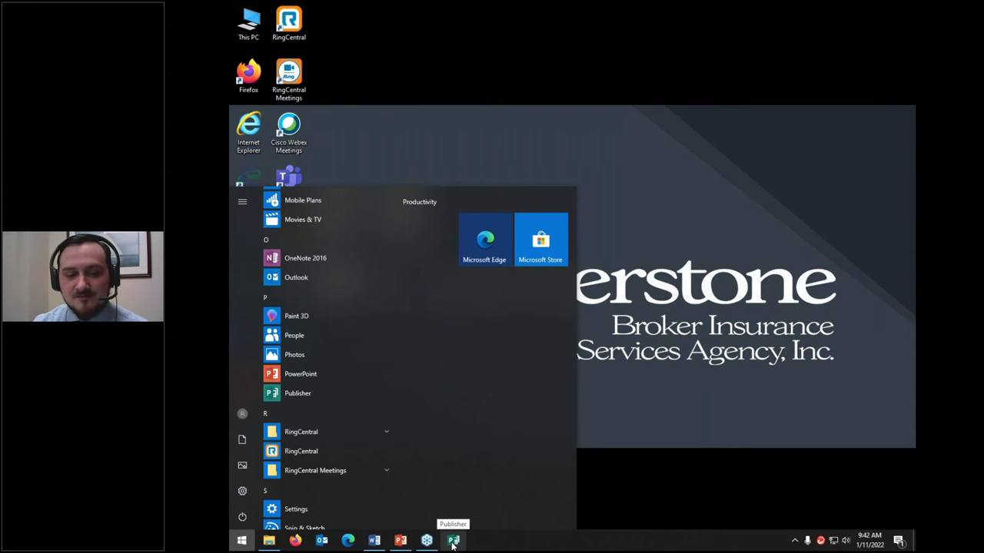
Launch Publisher from its pinned taskbar shortcut, create a blank 8.5 x 11" publication, and close the program.
left_click(453, 541)
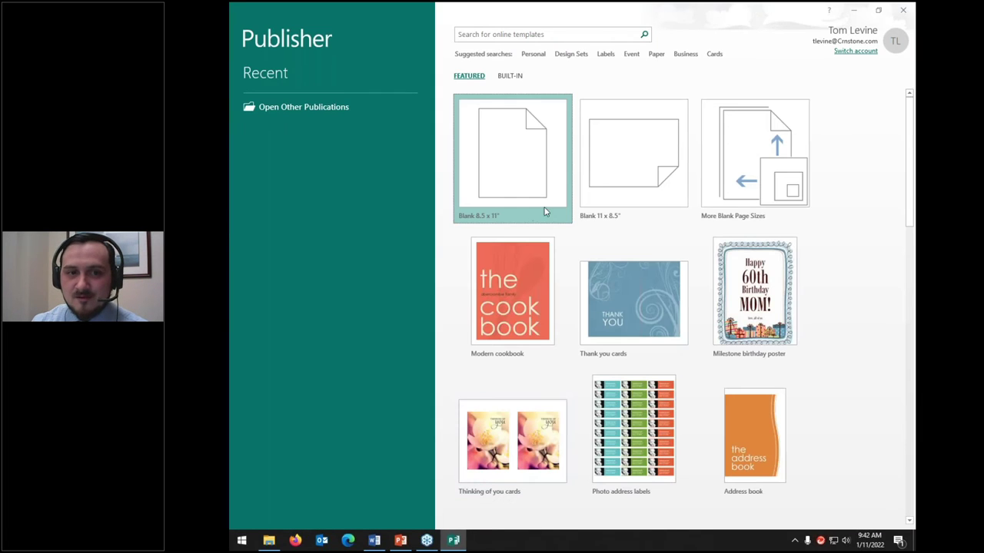
left_click(510, 164)
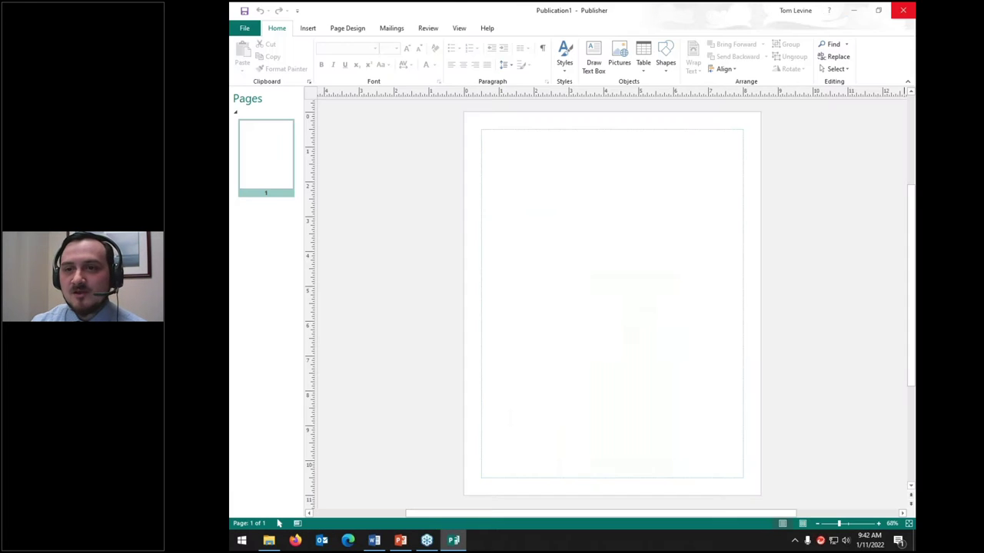
left_click(903, 9)
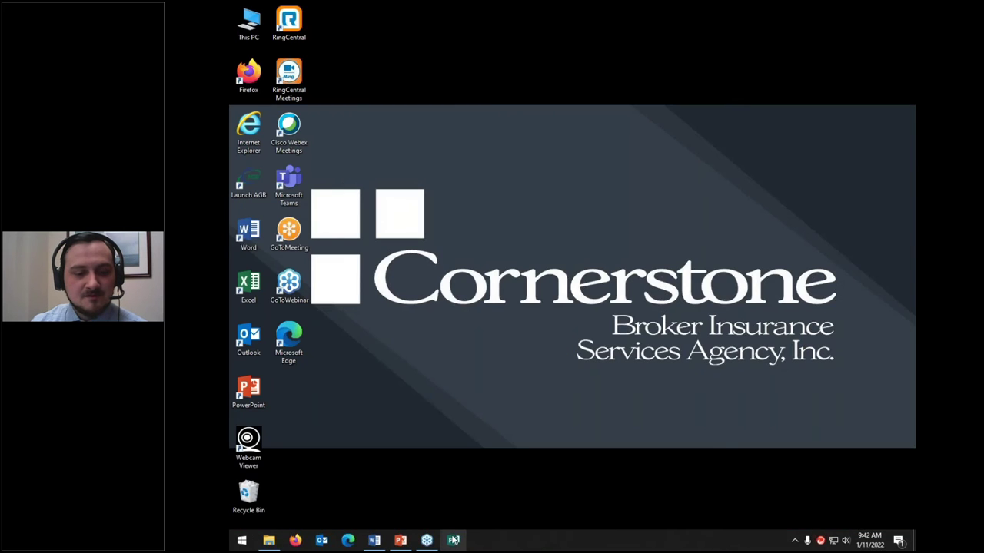
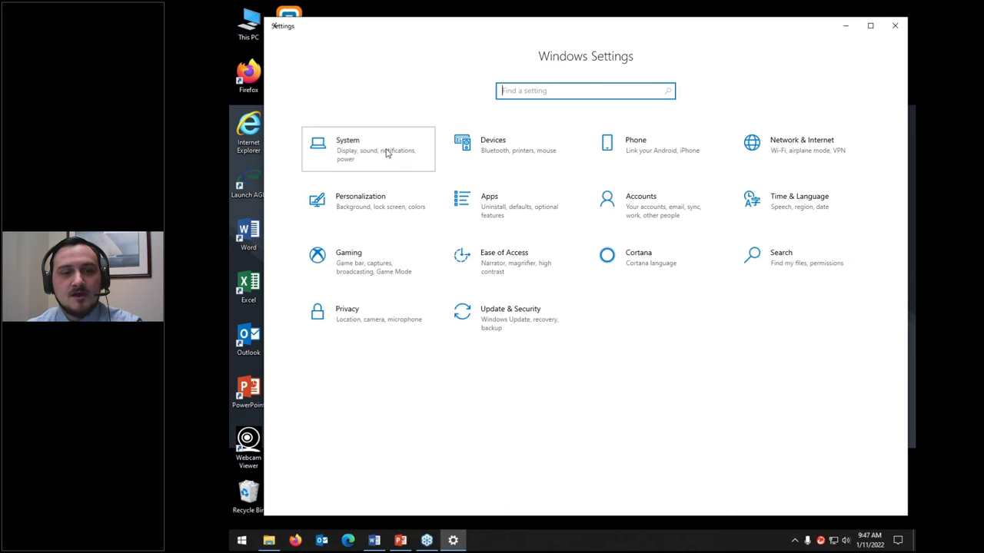
Open the Display page of the System settings and look over its options.
left_click(386, 152)
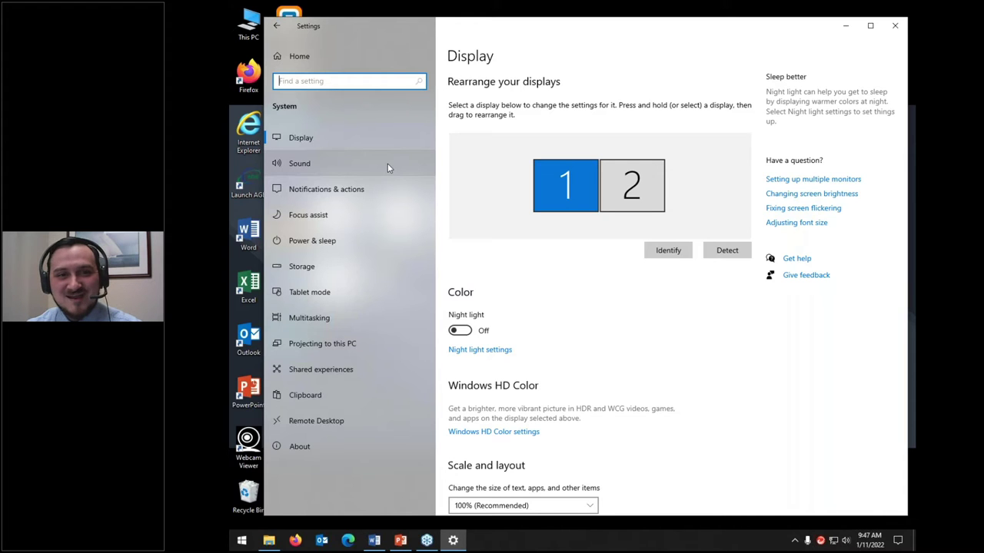
left_click(307, 135)
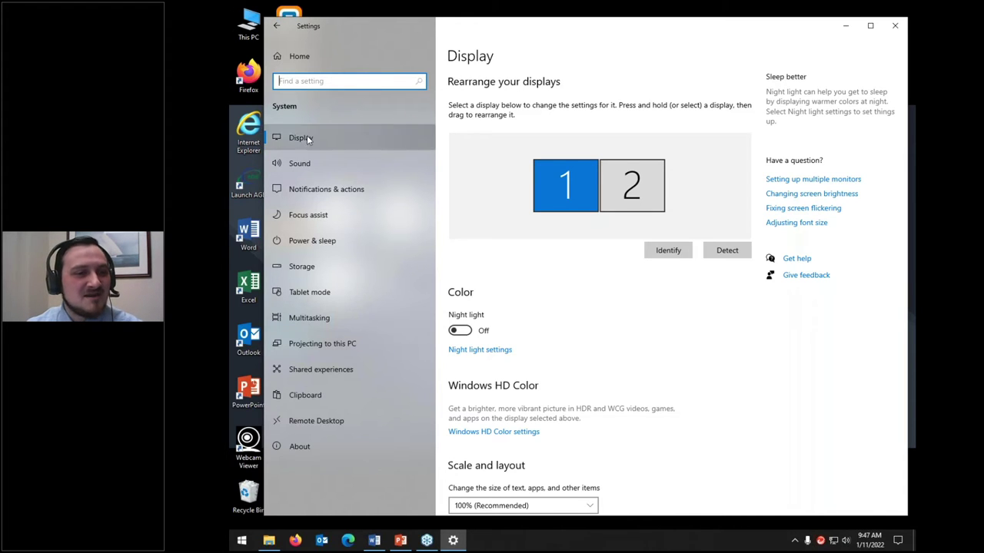
scroll(471, 166, "down", 1)
scroll(471, 166, "up", 1)
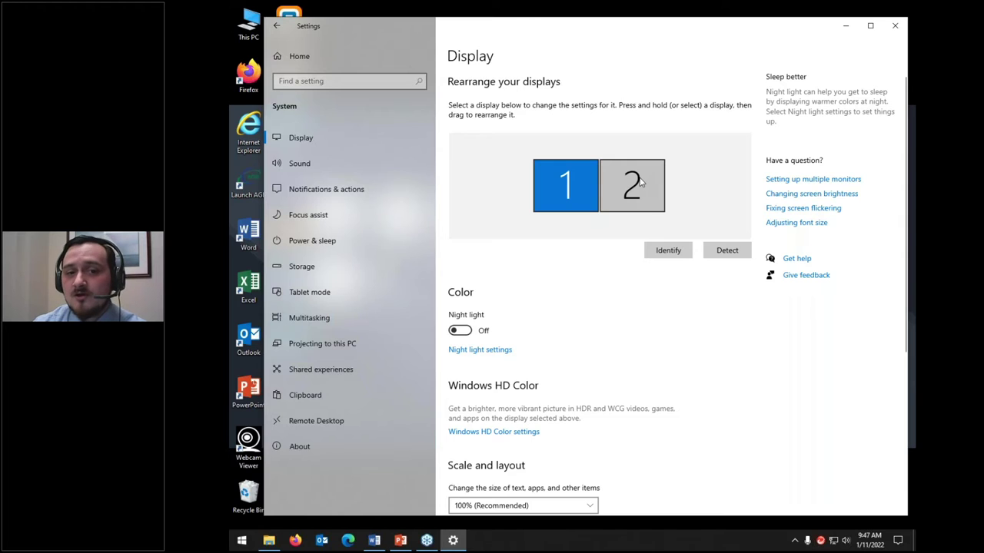
Offset display 2 slightly higher than display 1 and apply the arrangement, returning it level with display 1 and applying again.
mouse_move(640, 185)
left_mouse_down()
mouse_move(614, 160)
mouse_move(585, 152)
mouse_move(644, 196)
mouse_move(645, 177)
left_mouse_up()
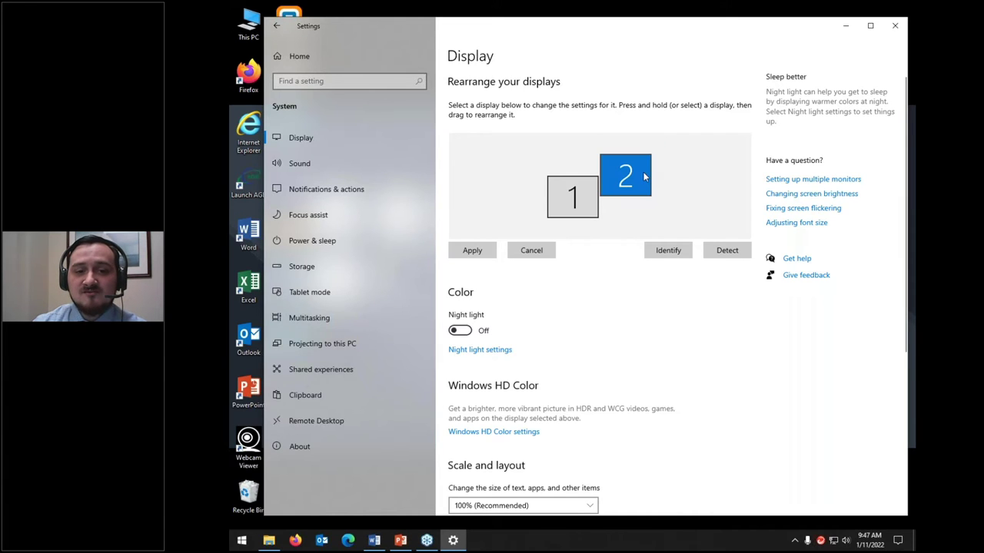
left_click(480, 251)
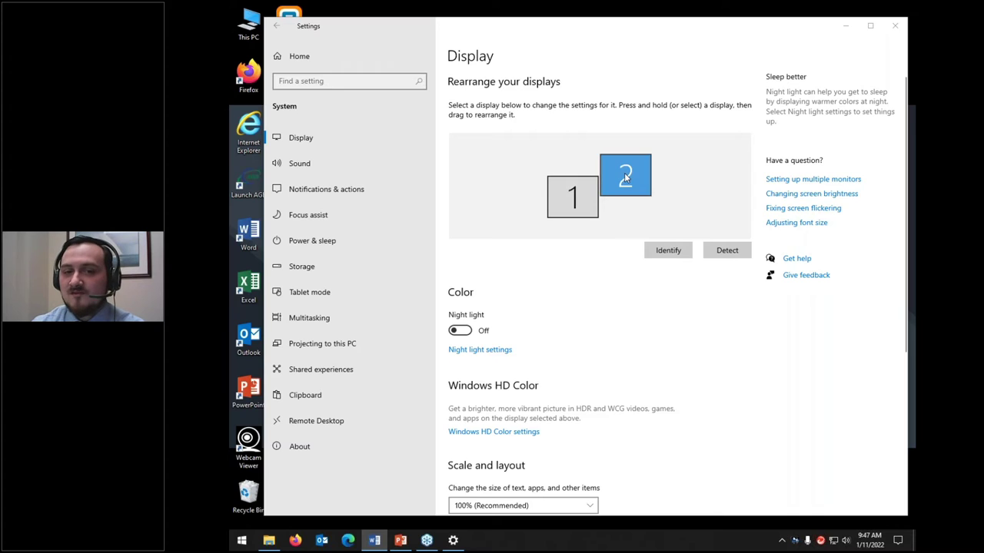
left_click_drag(621, 182, 623, 202)
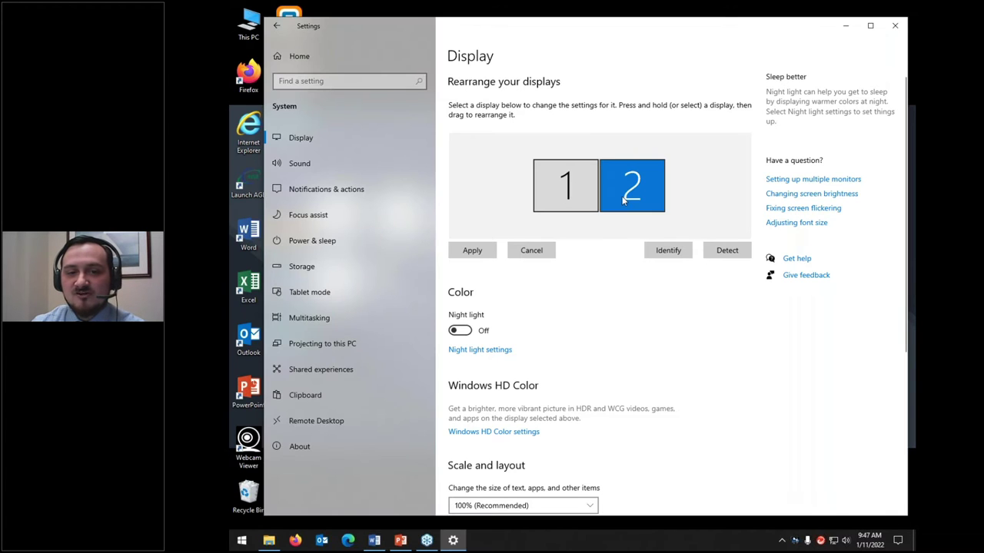
left_click(479, 252)
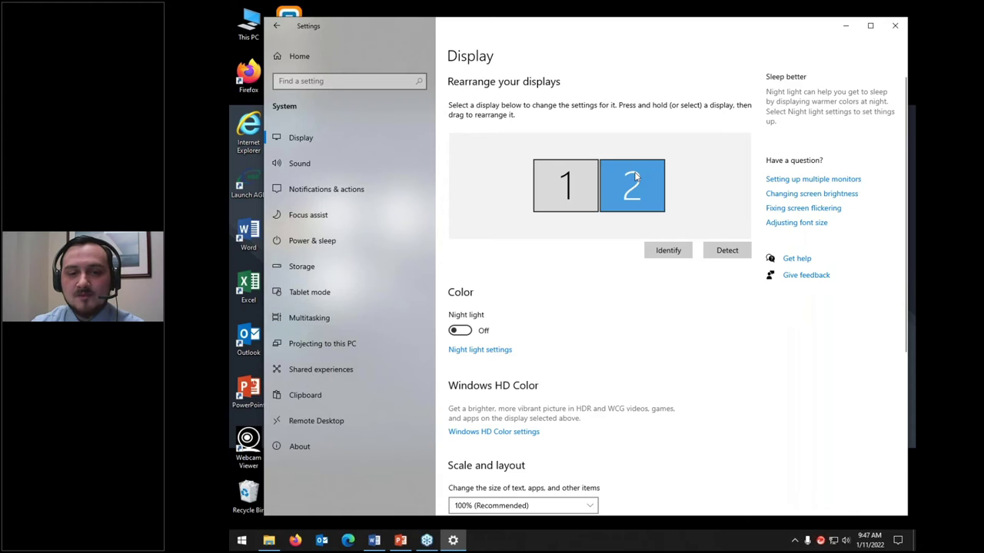
Try placing display 2 on the left side of display 1 in the arrangement, and put it back on the right side.
left_click_drag(635, 177, 571, 127)
left_click_drag(588, 171, 548, 209)
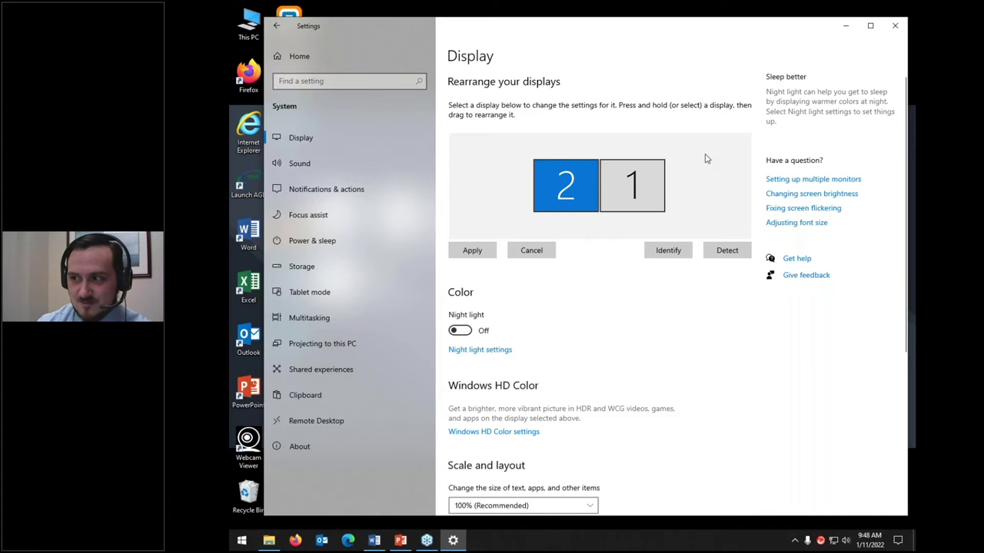
left_click_drag(550, 183, 693, 183)
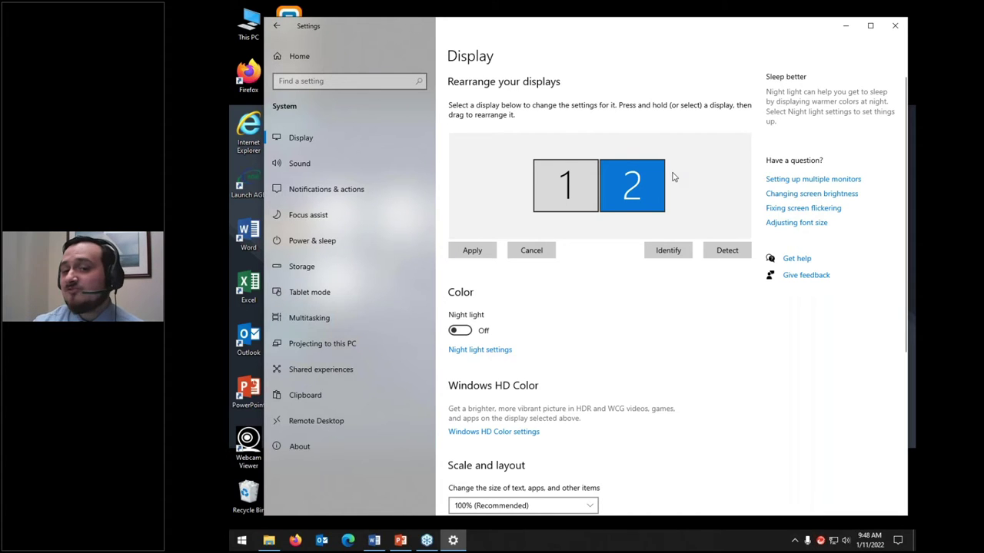
Identify the connected displays so that each monitor shows its number.
left_click(668, 252)
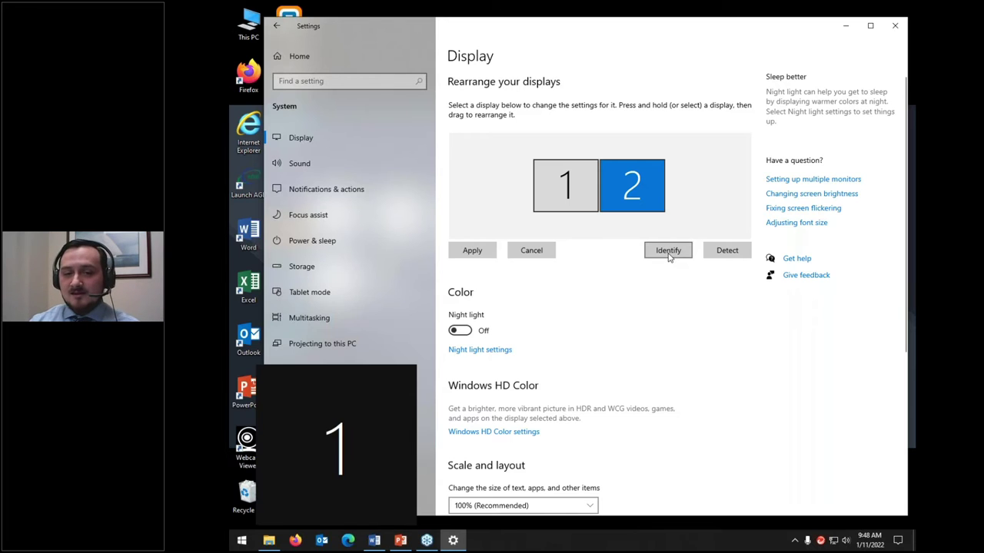
left_click(669, 258)
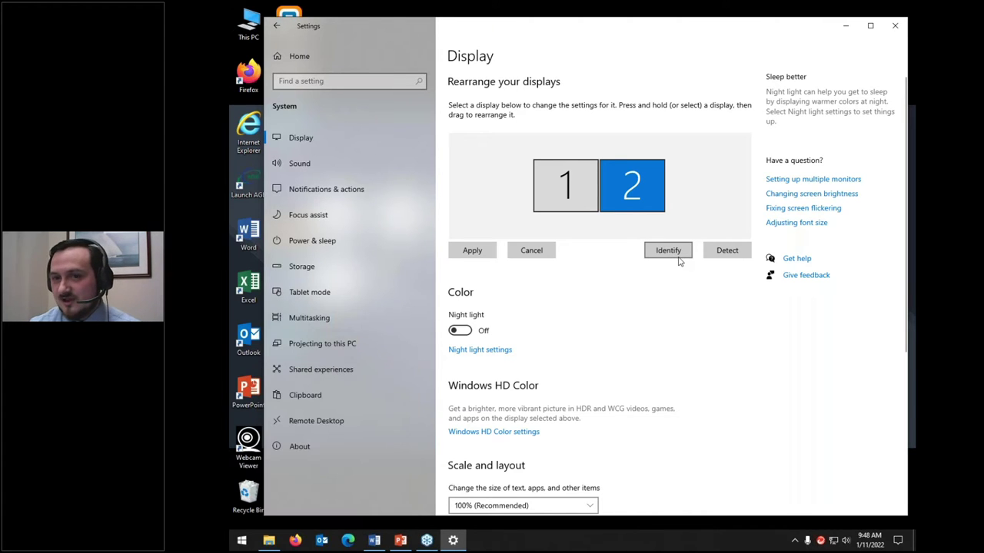
left_click(681, 260)
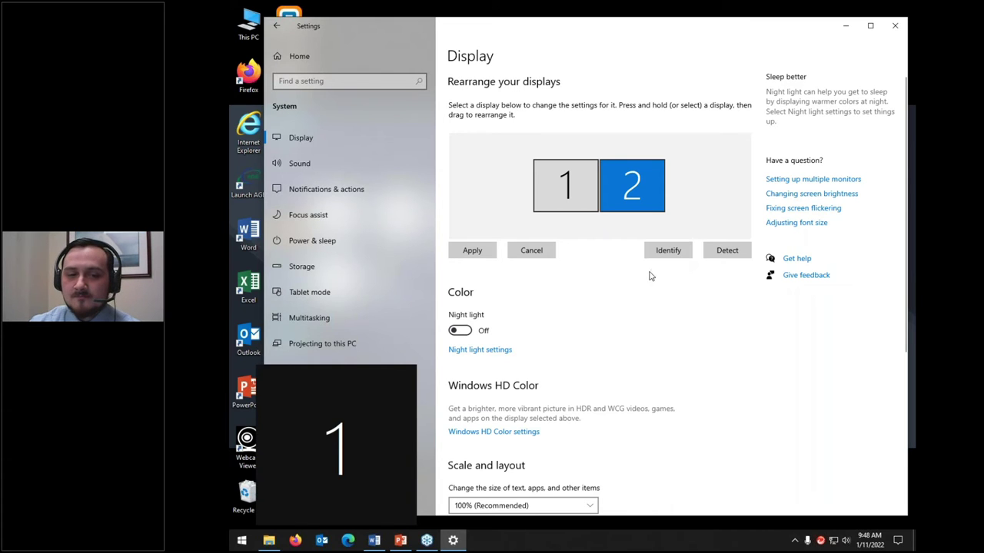
Turn on Night light, adjust its strength to about the middle of the range, and return to the Display page.
left_click(459, 330)
left_click(461, 330)
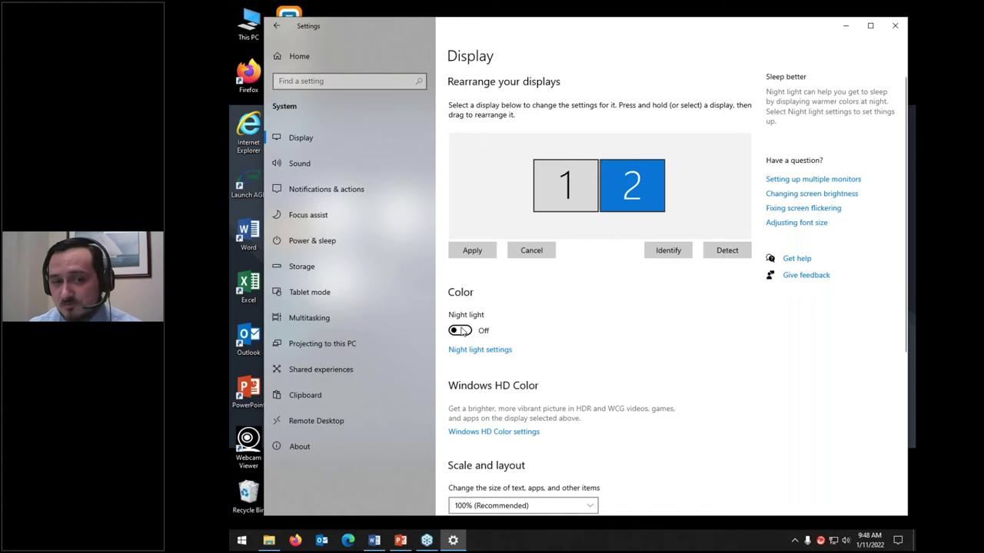
left_click(461, 331)
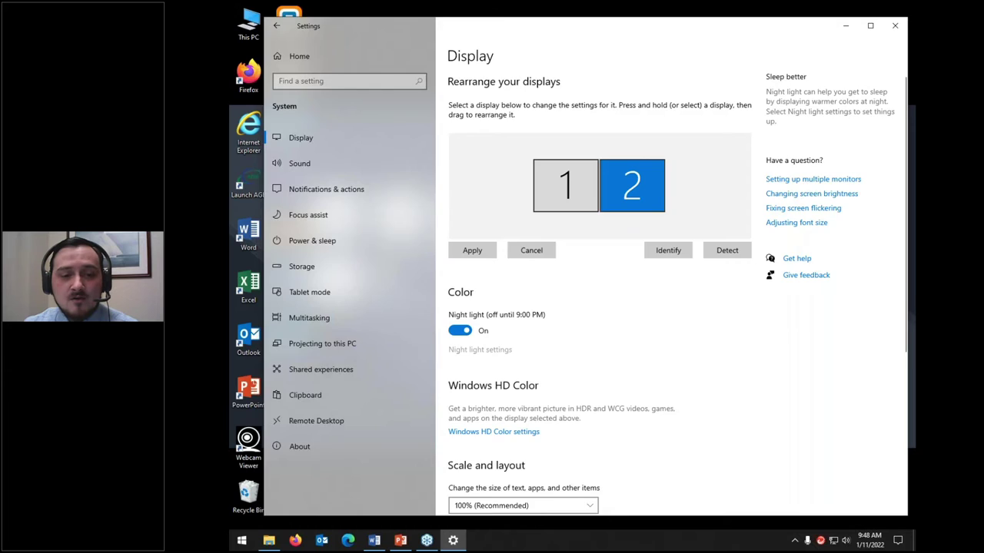
left_click(480, 349)
mouse_move(385, 186)
left_mouse_down()
mouse_move(321, 185)
mouse_move(384, 185)
left_mouse_up()
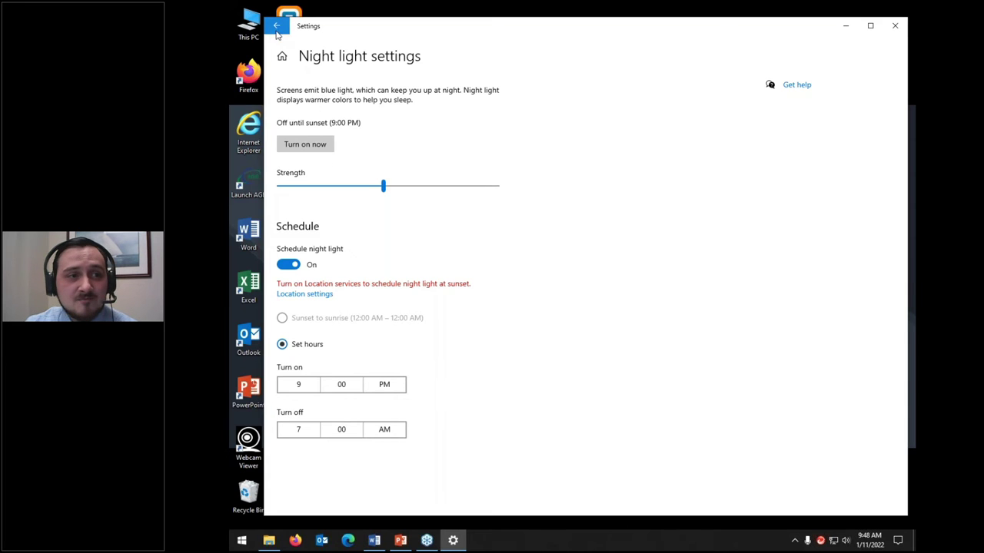
key("alt+Left")
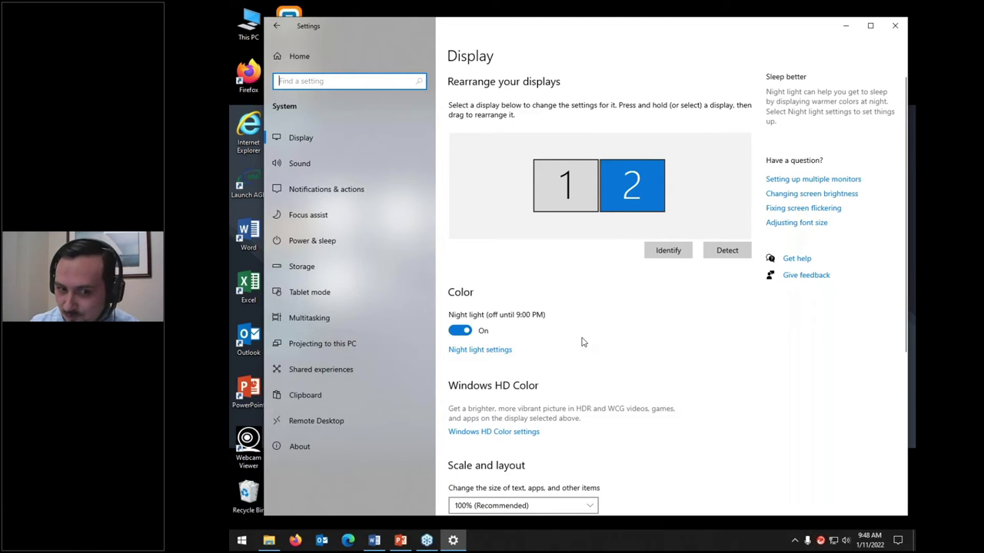
Check the Windows HD Color settings for Display 1: HP P19A and return to the Display page.
scroll(582, 339, "down", 1)
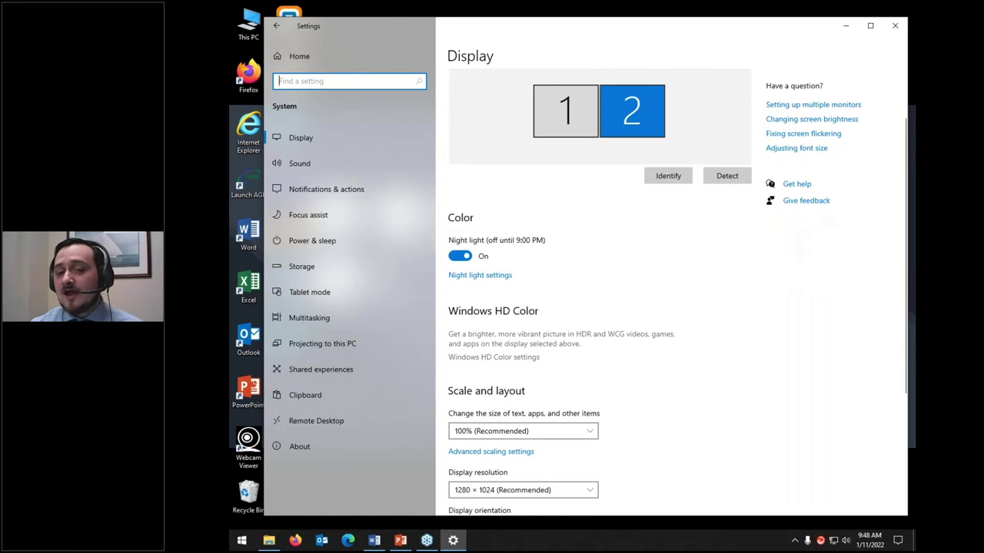
left_click(505, 364)
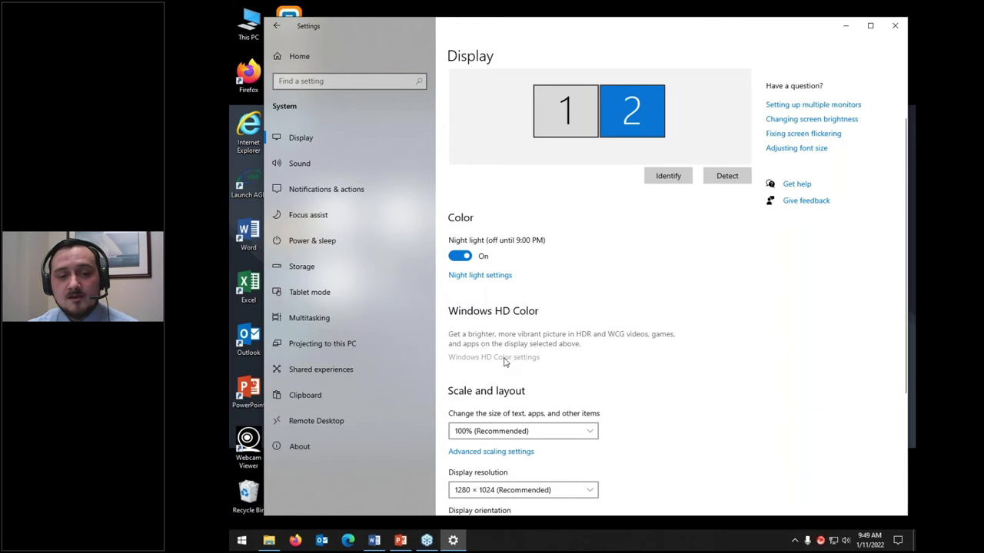
left_click(503, 361)
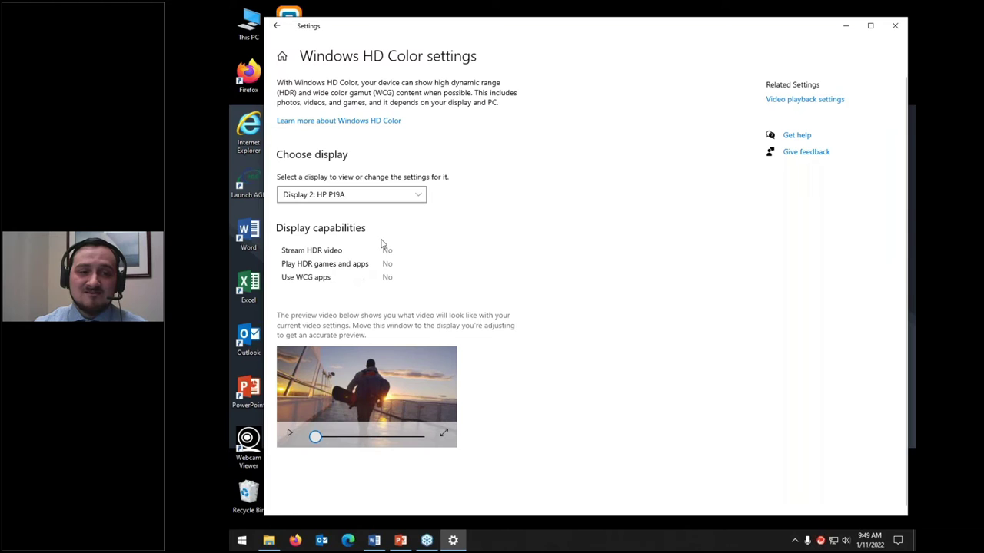
left_click(419, 193)
left_click(414, 178)
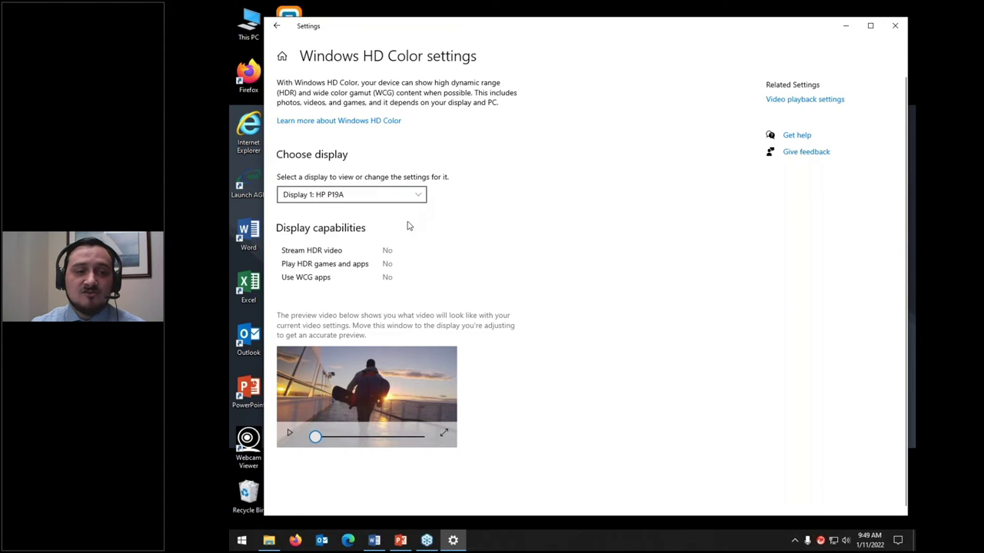
left_click(279, 26)
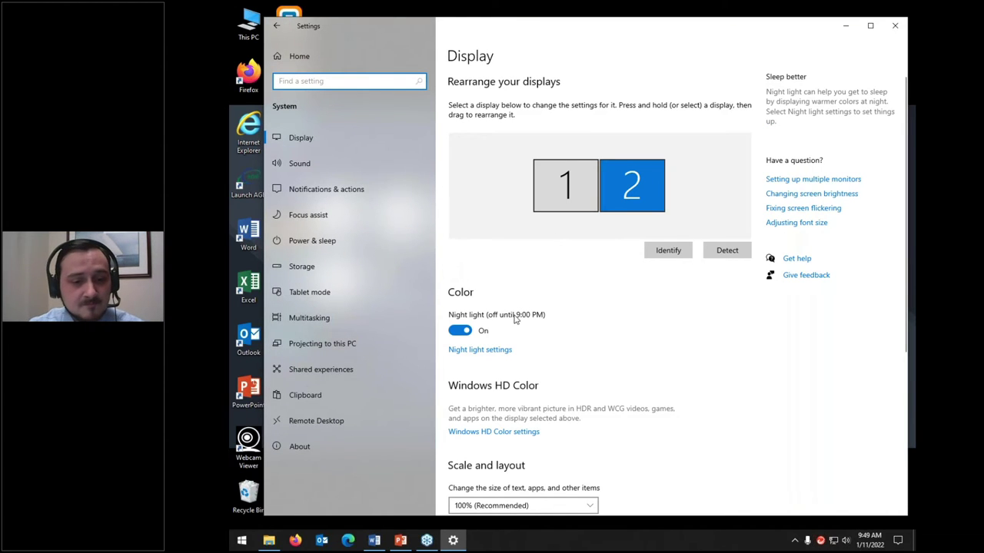
Set the size of text, apps, and other items on display 2 to 150%.
scroll(519, 310, "down", 3)
left_click(513, 227)
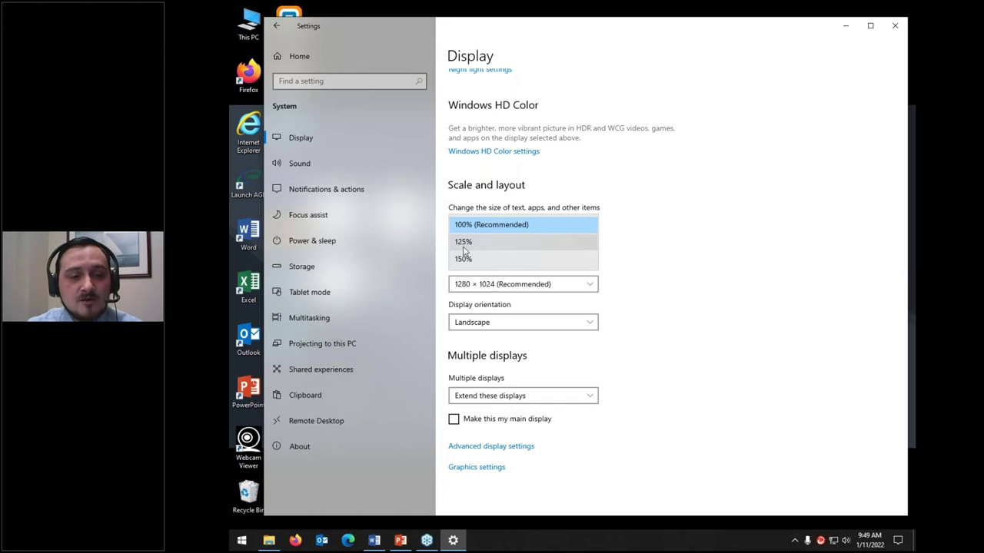
left_click(588, 261)
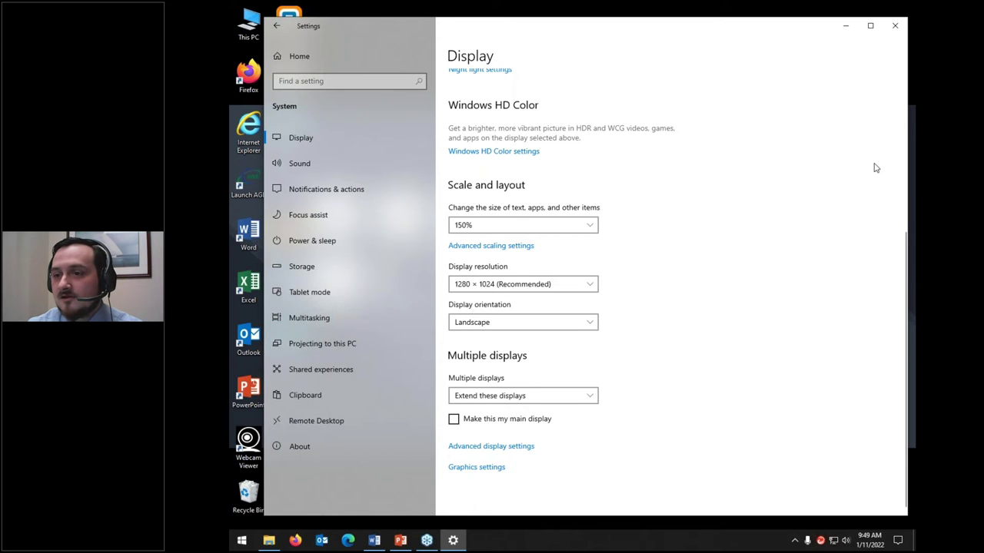
Bring the MODERN COMPUTER BASICS notes document in Word onto the main display, and switch back to Settings.
key("alt+Tab")
left_click_drag(814, 254, 598, 6)
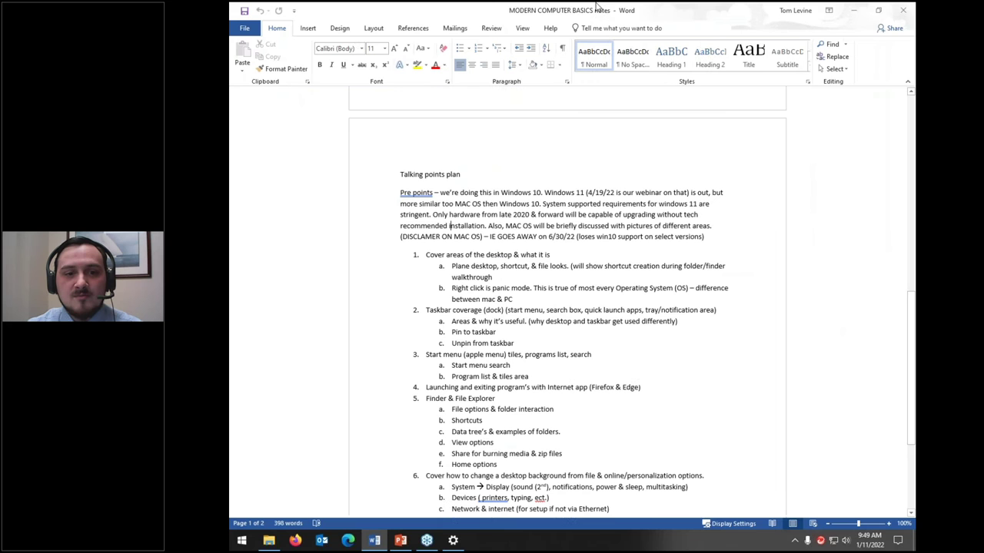
left_click(453, 541)
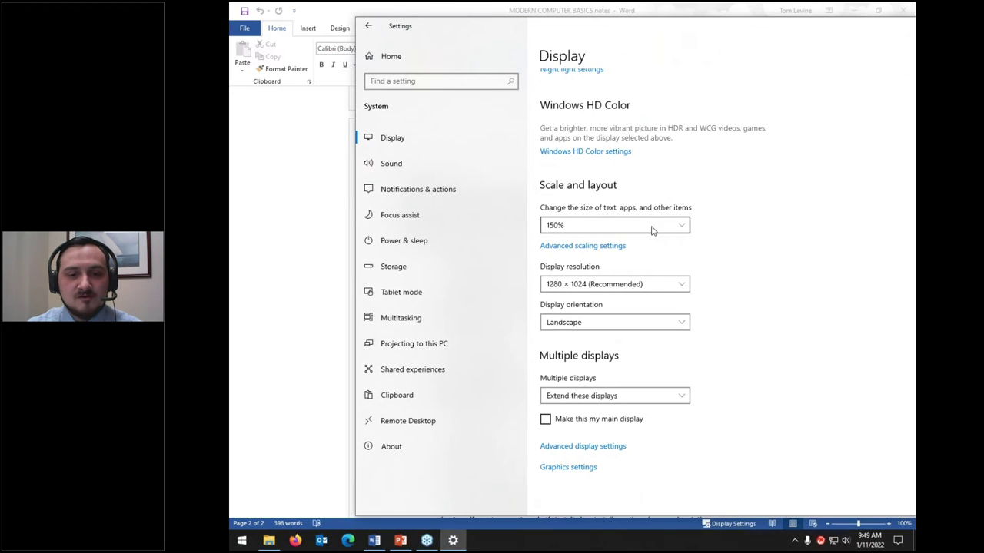
Set the scale of display 2 to 100% (Recommended) and move the Settings window towards the second display.
left_click(651, 224)
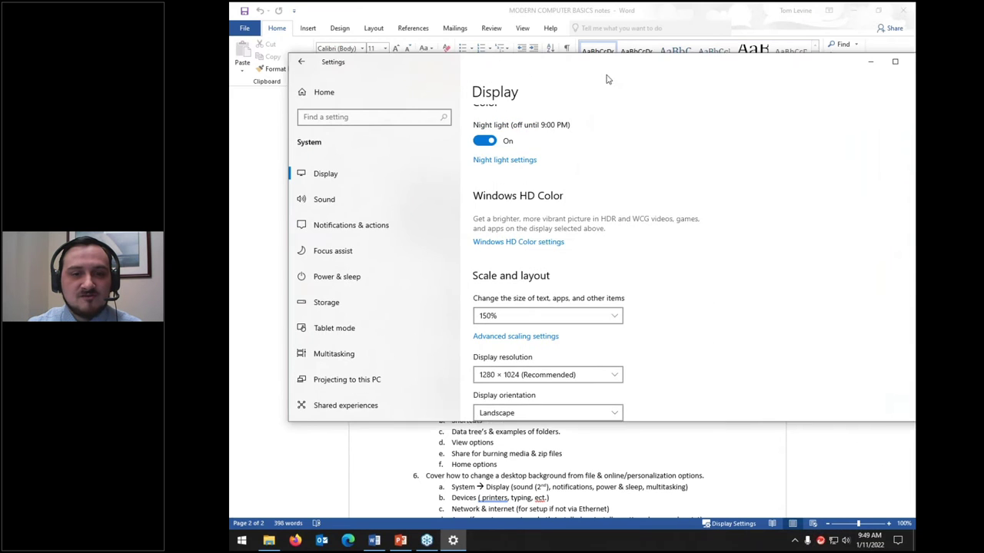
left_click(584, 329)
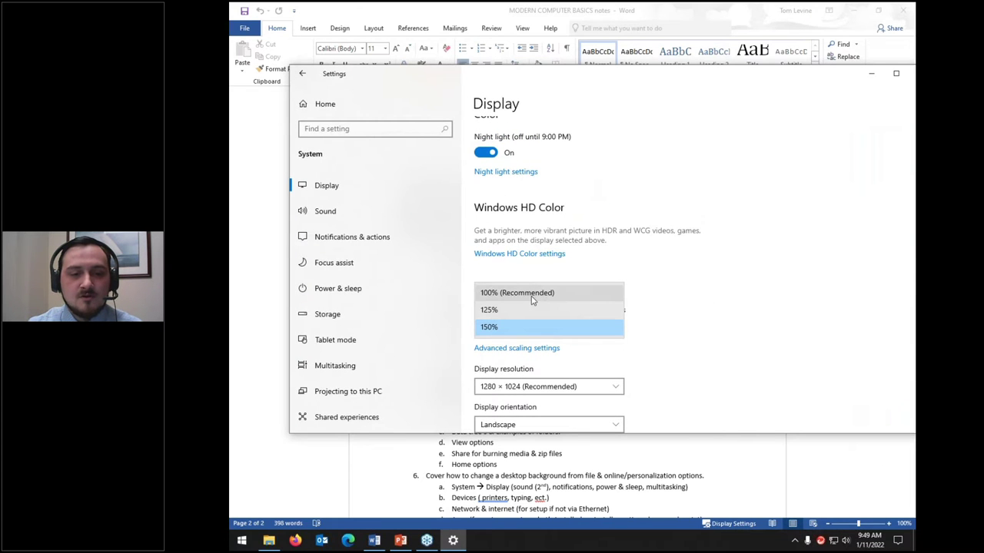
left_click(568, 293)
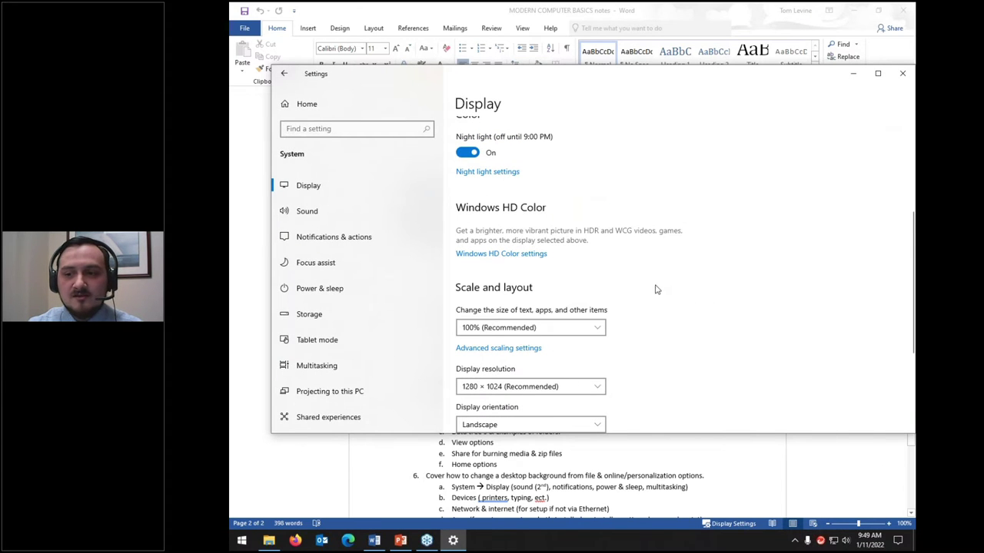
left_click_drag(758, 84, 915, 89)
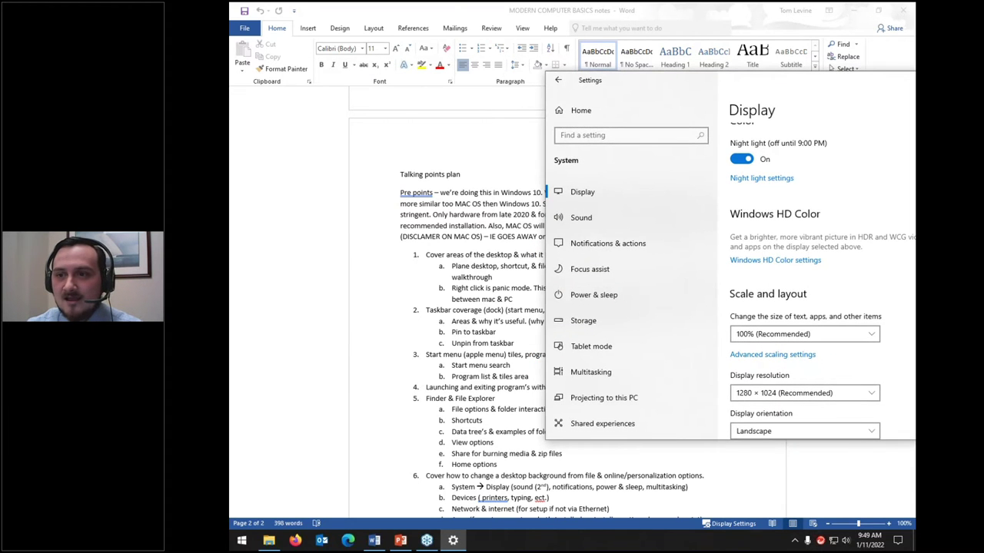
Switch between display 1 and display 2 on the Display page and compare their scale and layout settings.
scroll(686, 240, "up", 3)
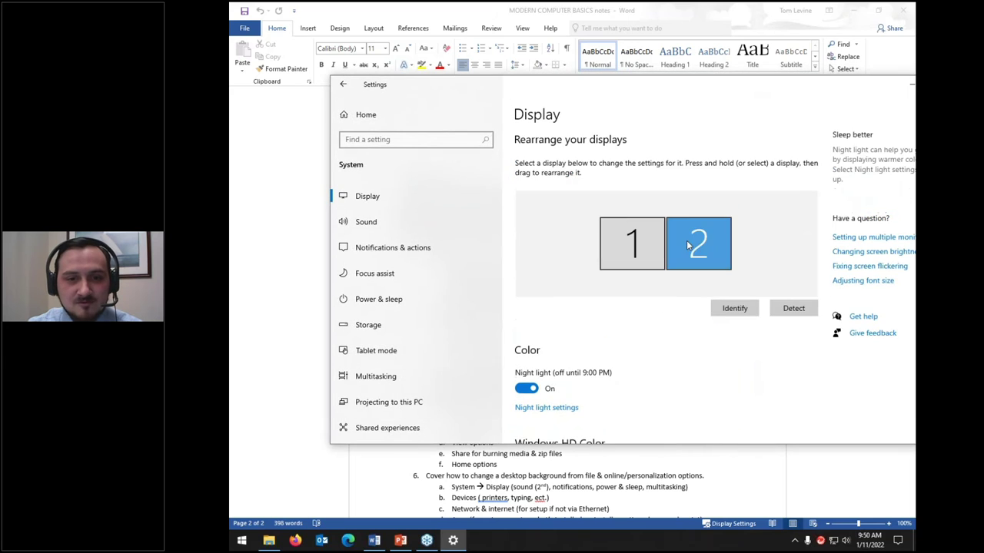
left_click(652, 241)
scroll(697, 236, "down", 3)
scroll(698, 236, "down", 2)
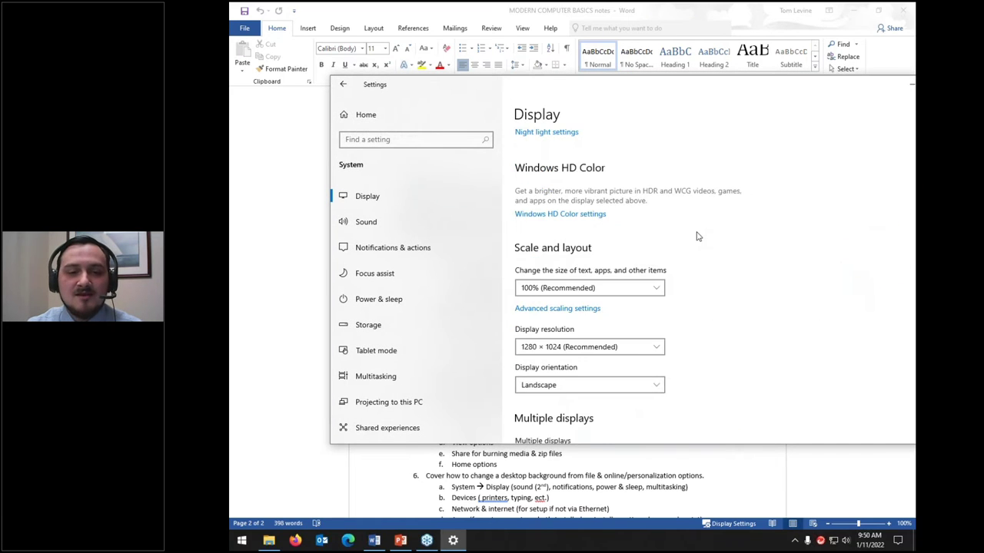
scroll(696, 236, "up", 5)
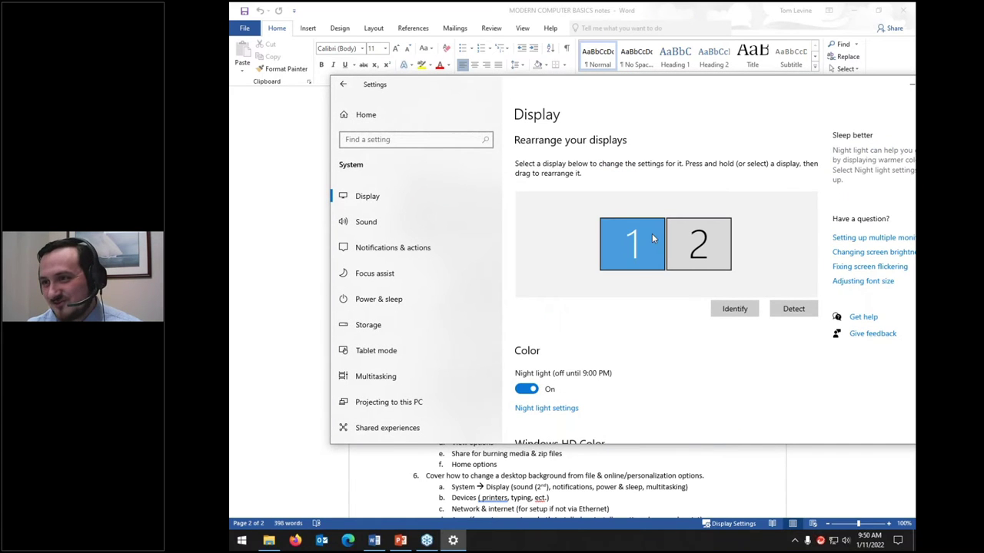
left_click(687, 240)
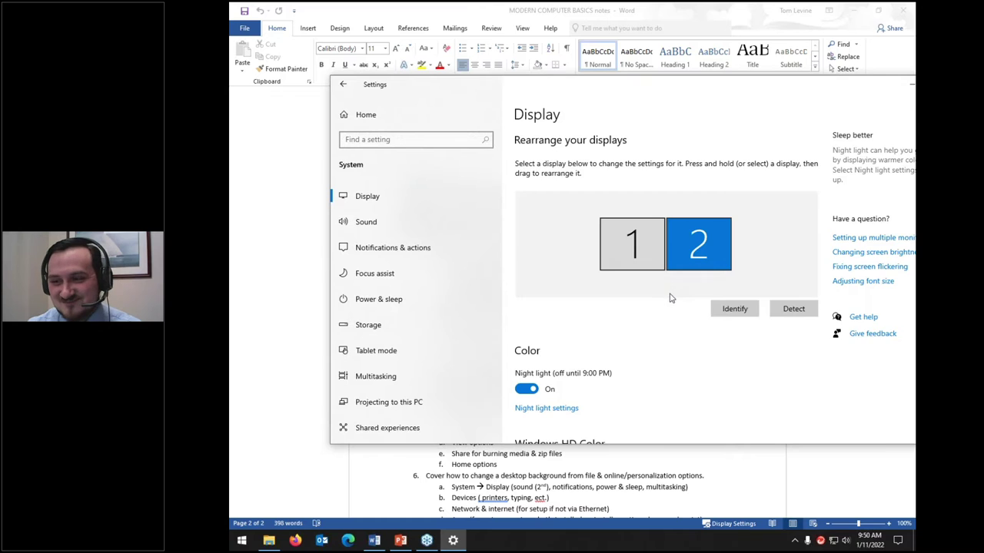
scroll(669, 297, "down", 2)
scroll(666, 301, "down", 3)
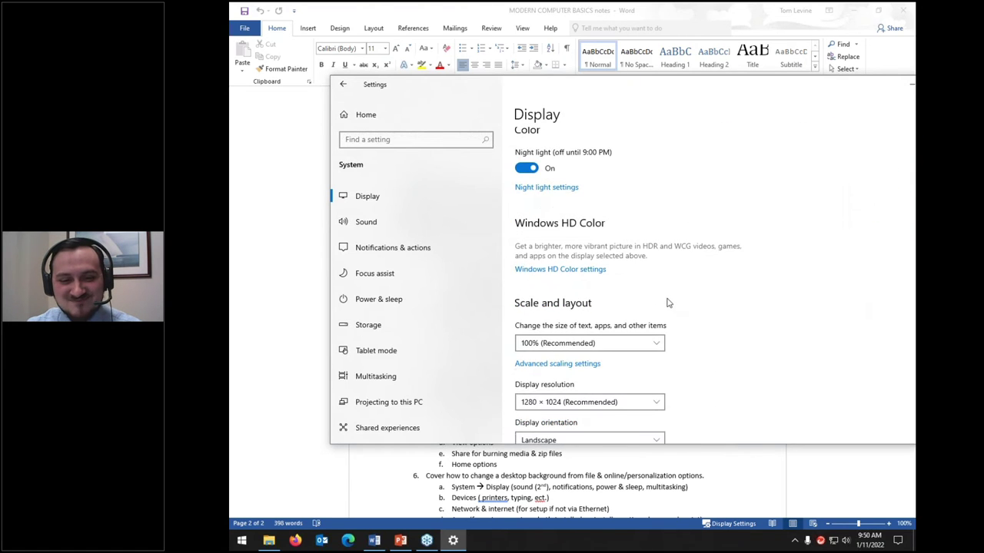
scroll(665, 295, "up", 5)
Try a 150% scale for text, apps, and other items on display 1, and restore it to 100% (Recommended).
left_click(651, 253)
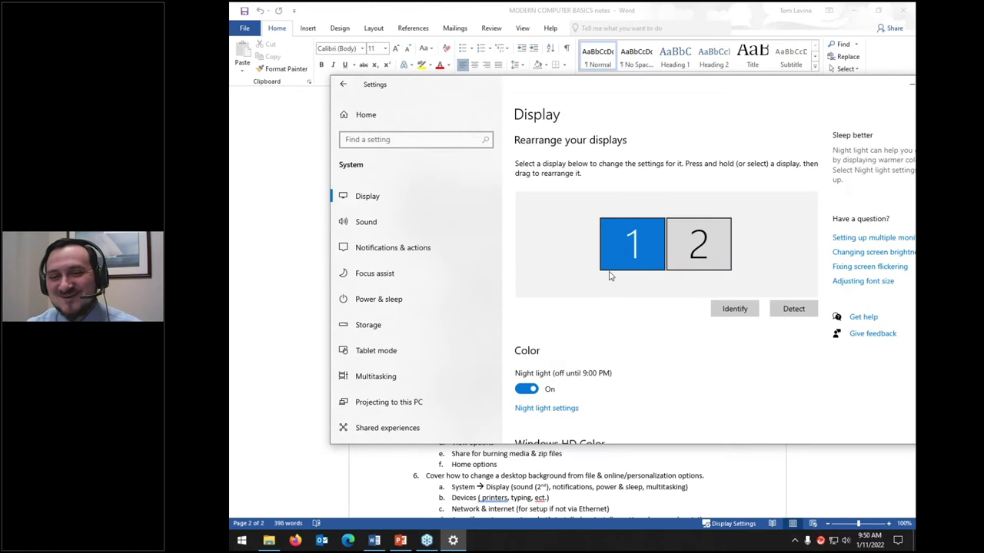
scroll(607, 278, "down", 5)
scroll(602, 279, "down", 3)
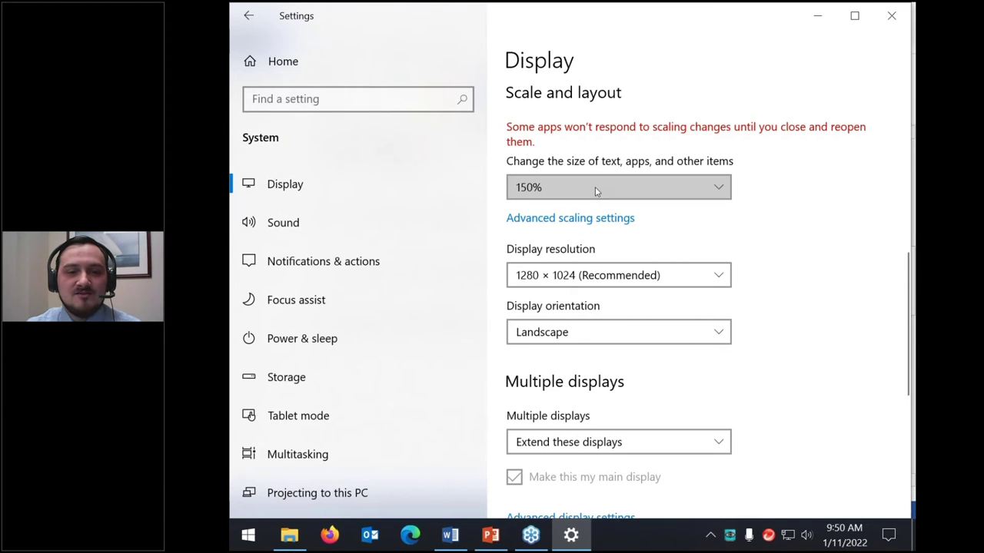
left_click(595, 189)
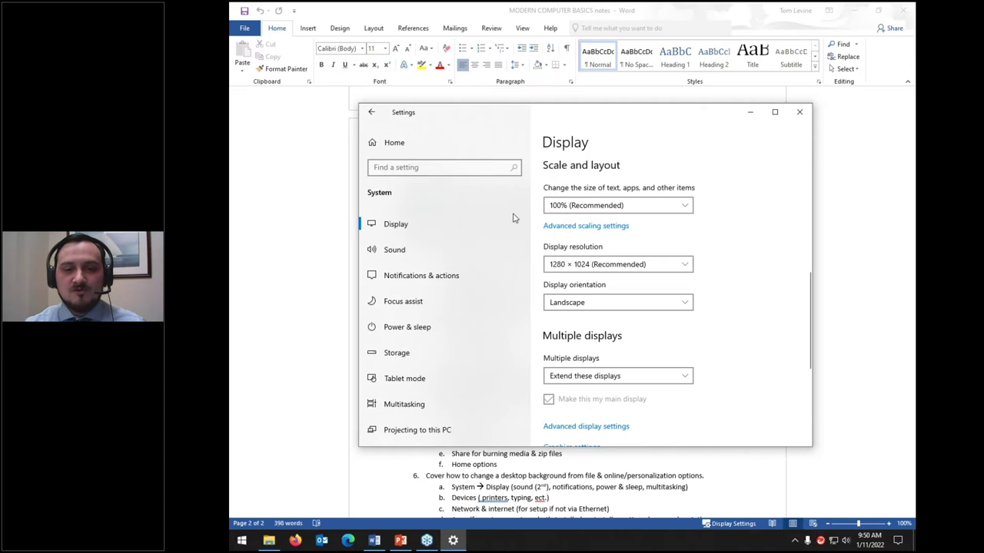
Clear Word off the desktop, move the Settings window higher and make it taller around the end of the Display page.
scroll(573, 262, "down", 1)
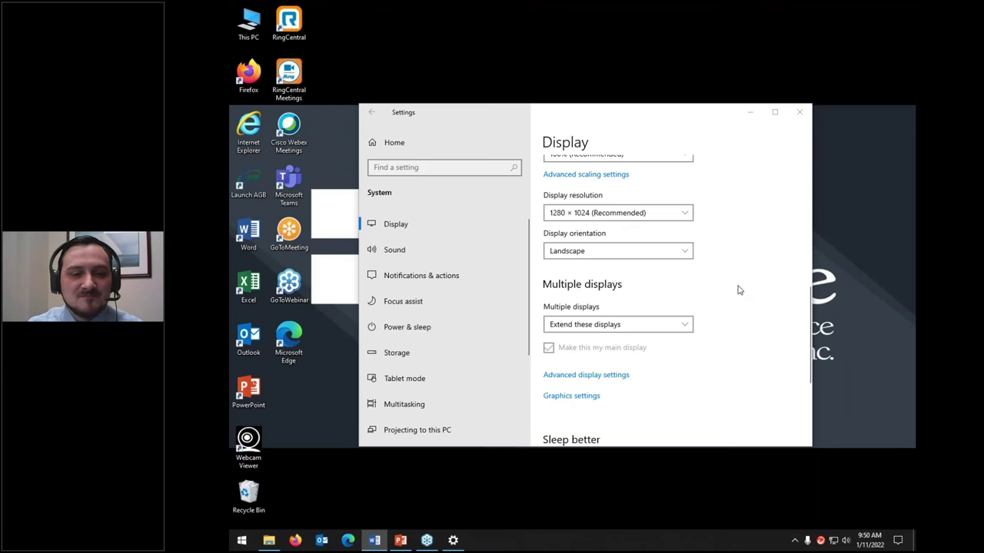
left_click(656, 277)
scroll(655, 274, "down", 2)
scroll(657, 275, "down", 2)
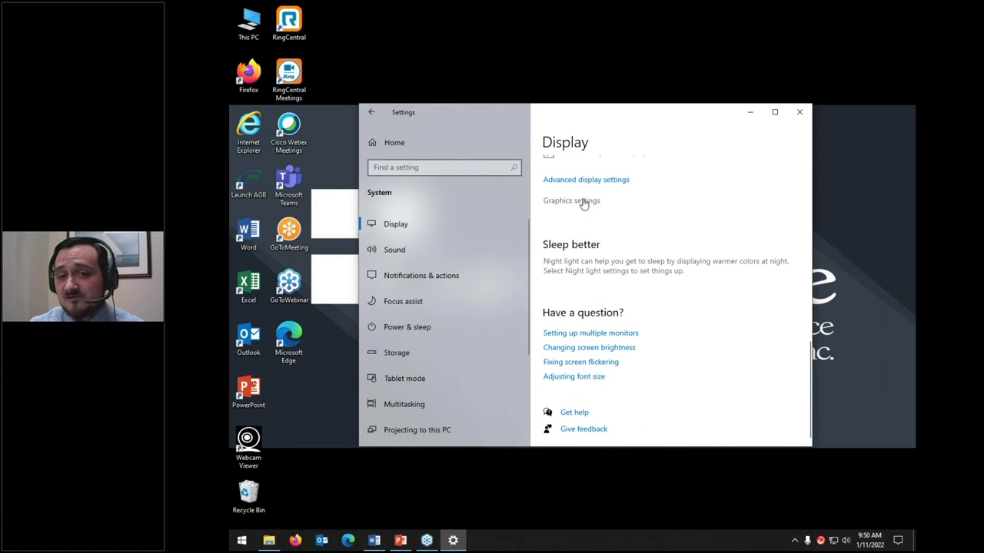
left_click_drag(633, 112, 628, 61)
left_click_drag(726, 395, 726, 433)
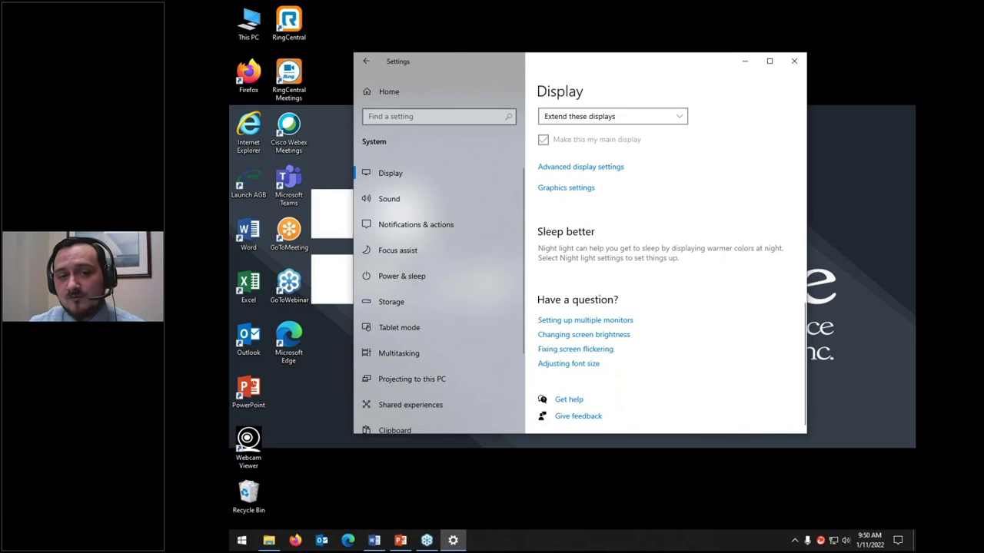
left_click(570, 192)
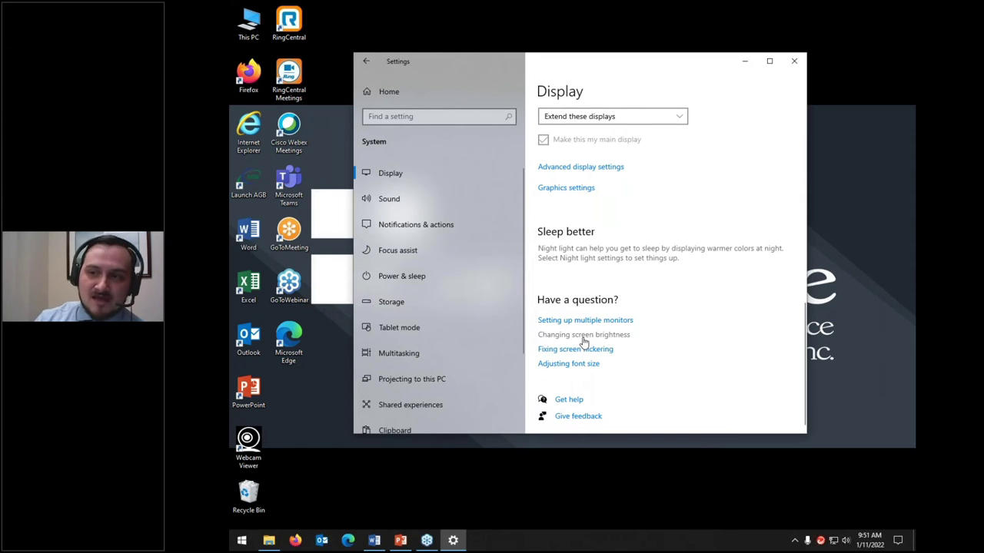
Open the Sound settings and review the output, input and microphone test options.
left_click(401, 199)
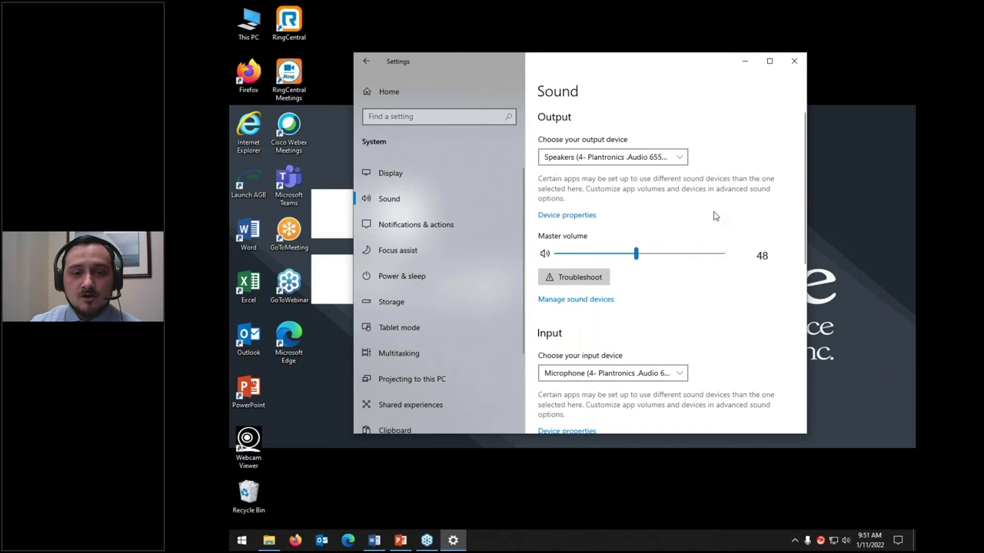
scroll(713, 216, "down", 2)
scroll(713, 216, "down", 3)
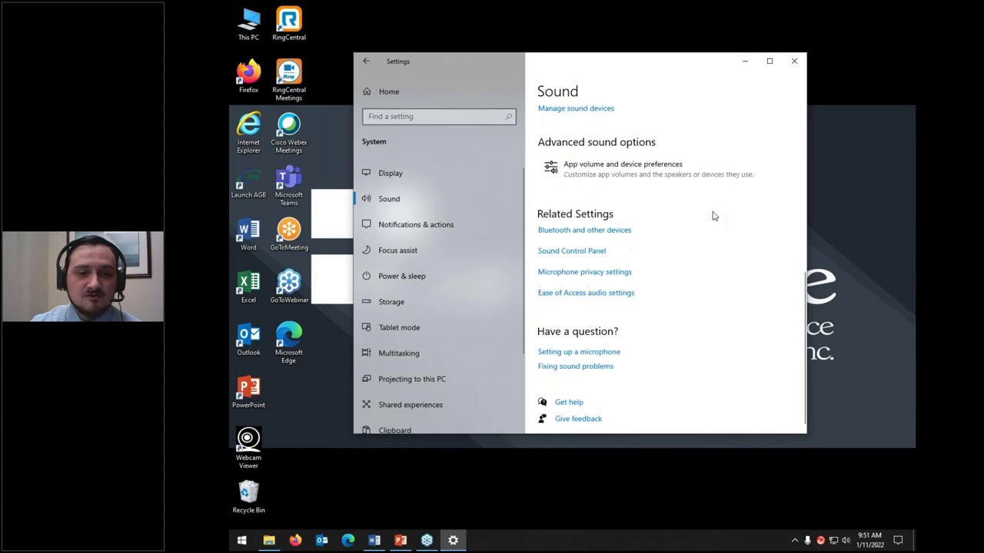
scroll(712, 216, "up", 3)
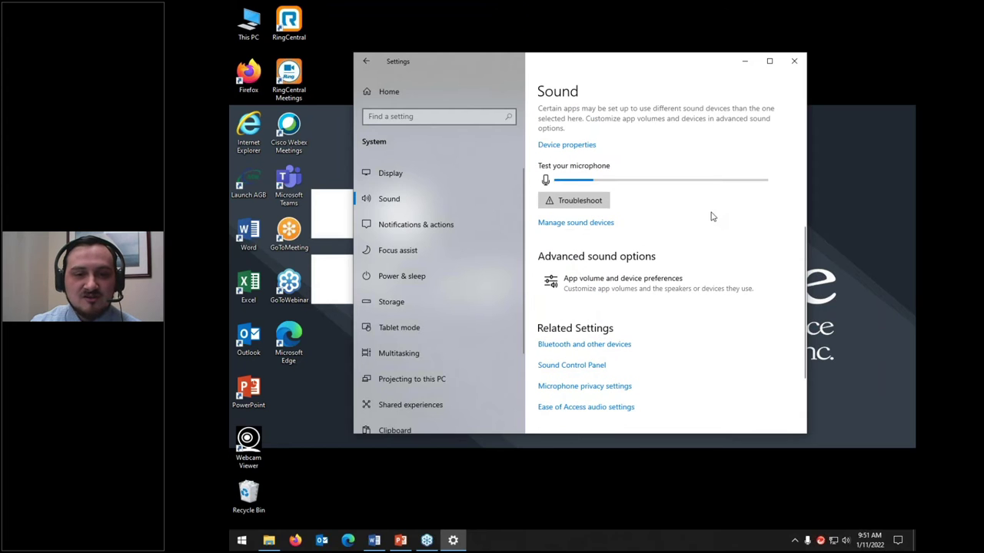
scroll(670, 230, "up", 2)
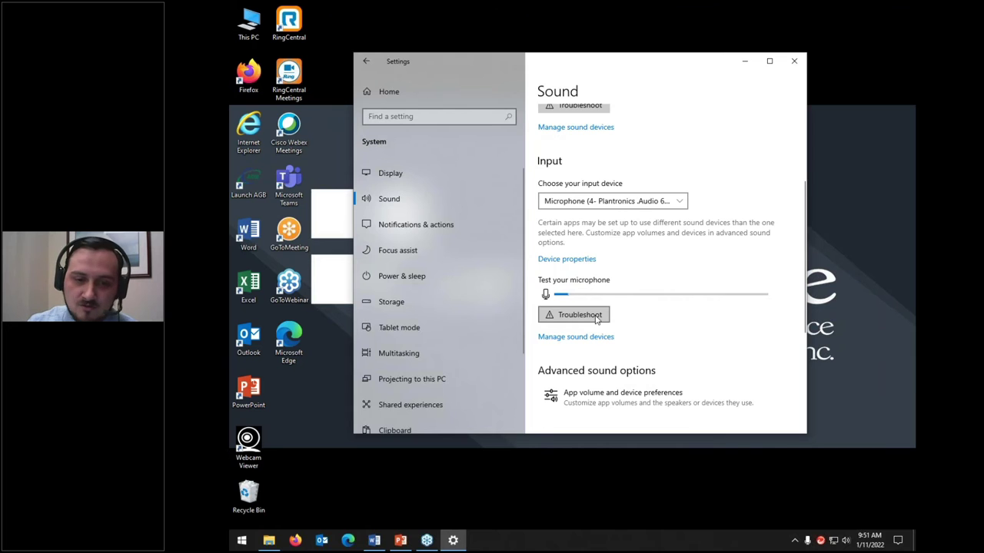
Open the Sound Control Panel from the related settings, check its playback devices and close it without changes.
scroll(592, 318, "down", 3)
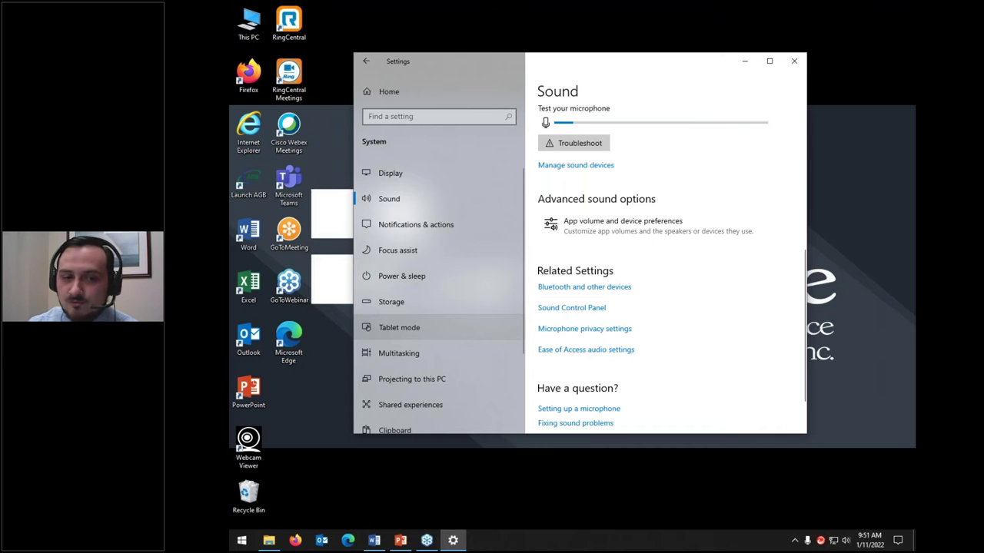
scroll(577, 254, "down", 2)
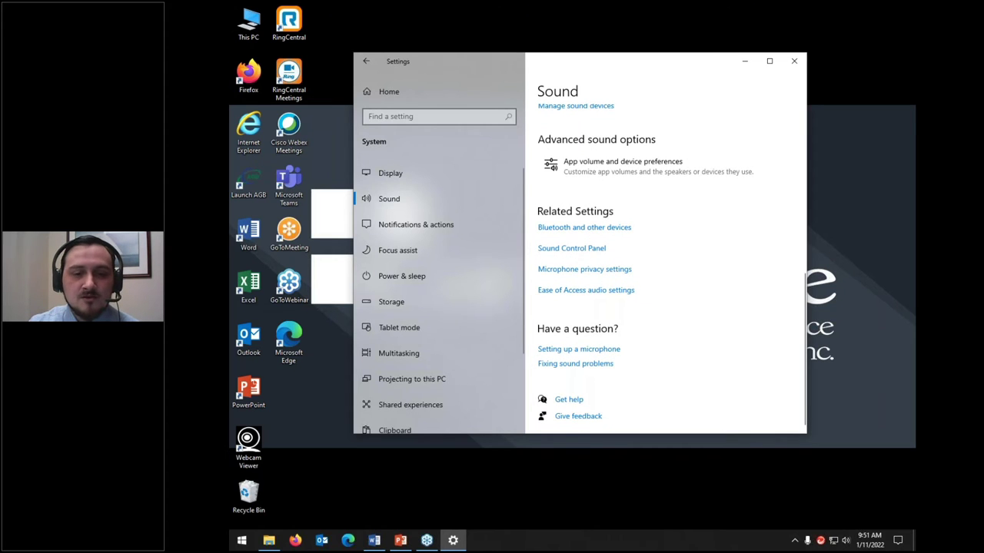
left_click(575, 249)
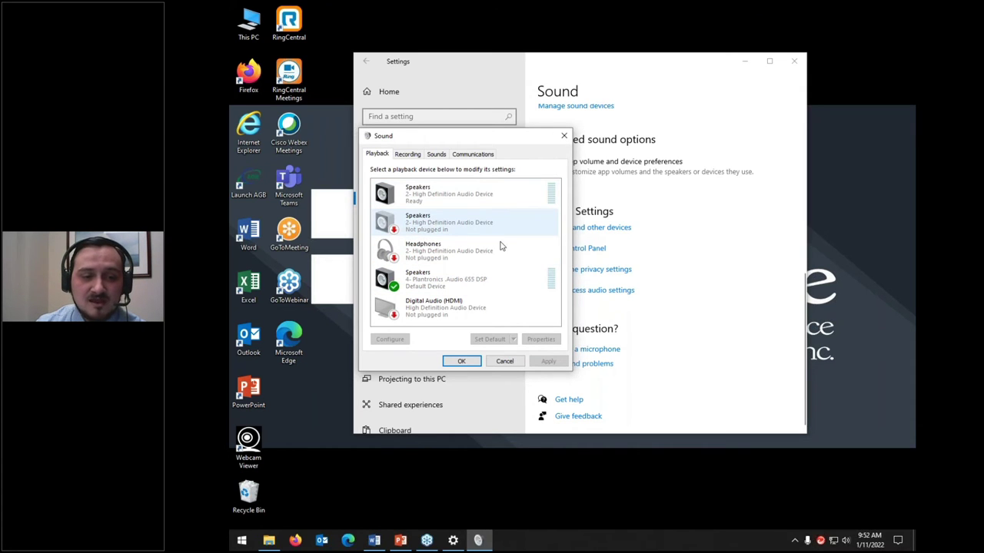
left_click(507, 362)
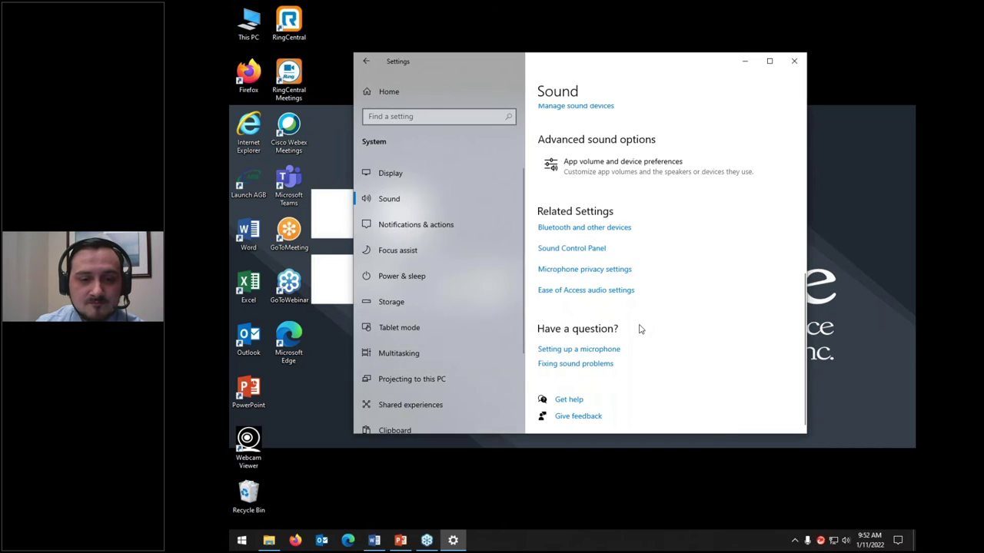
Review the Notifications & actions page and its sender list, switching notifications from Settings off and back on.
left_click(411, 225)
scroll(623, 231, "down", 3)
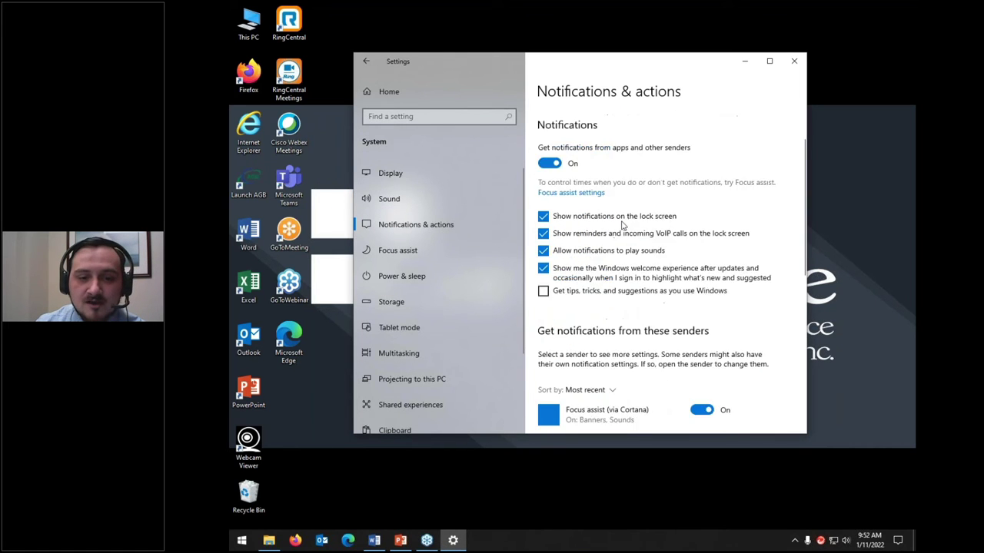
scroll(629, 243, "down", 3)
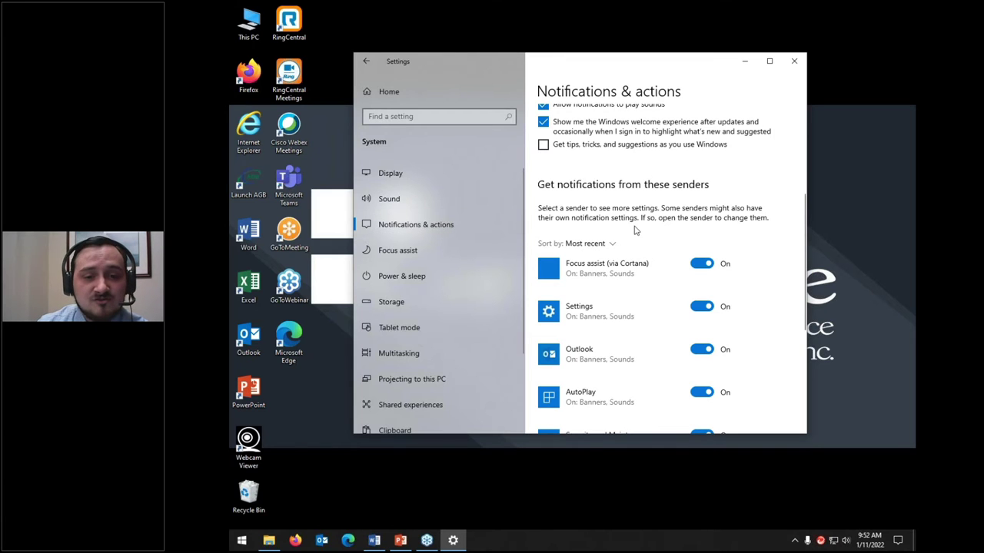
scroll(635, 231, "down", 2)
scroll(636, 234, "down", 2)
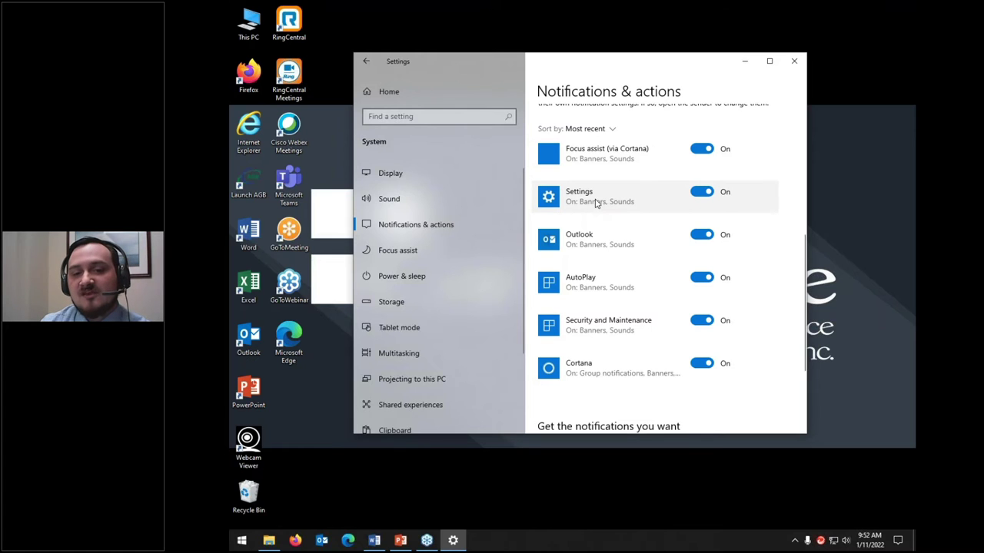
left_click(699, 192)
left_click(699, 192)
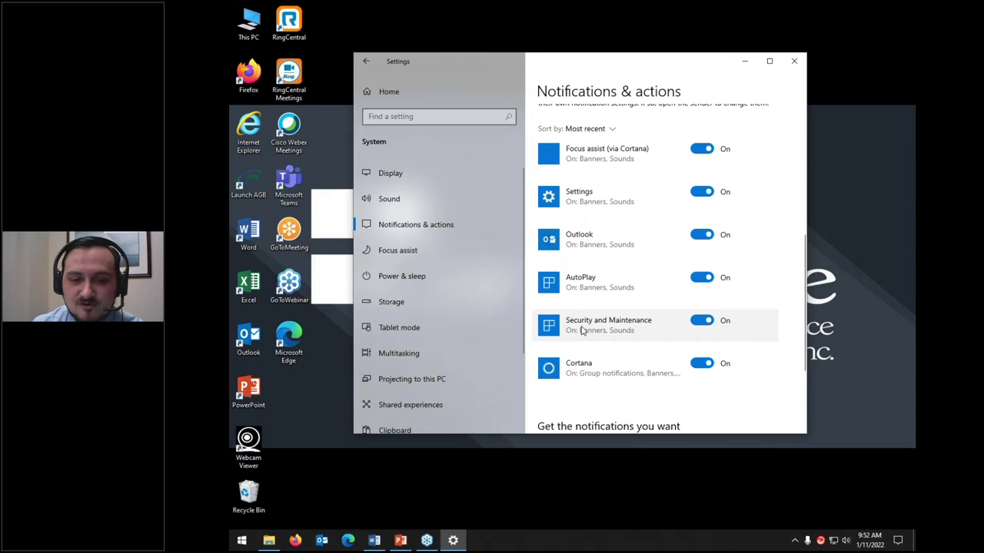
scroll(603, 331, "down", 2)
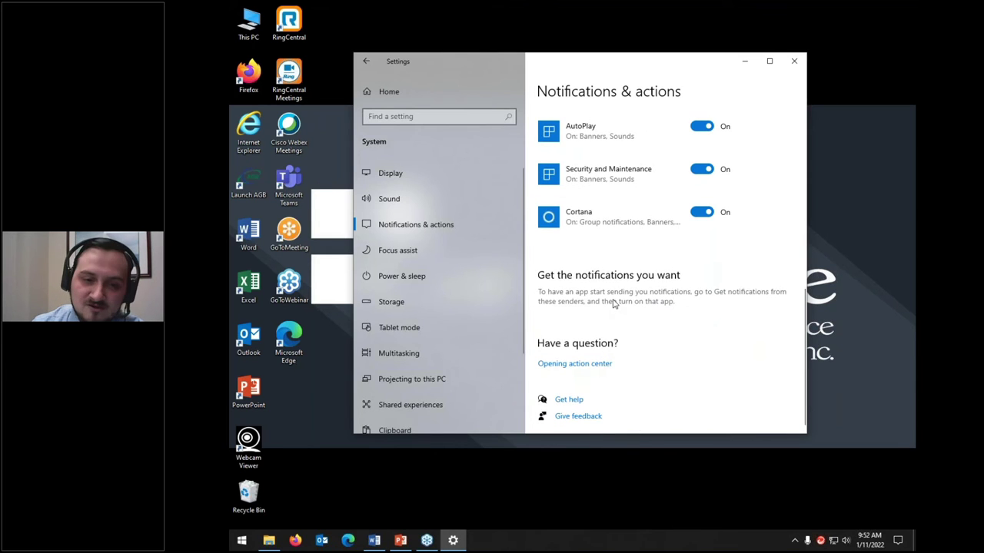
Open Focus assist and examine its notification modes and automatic rules.
left_click(388, 251)
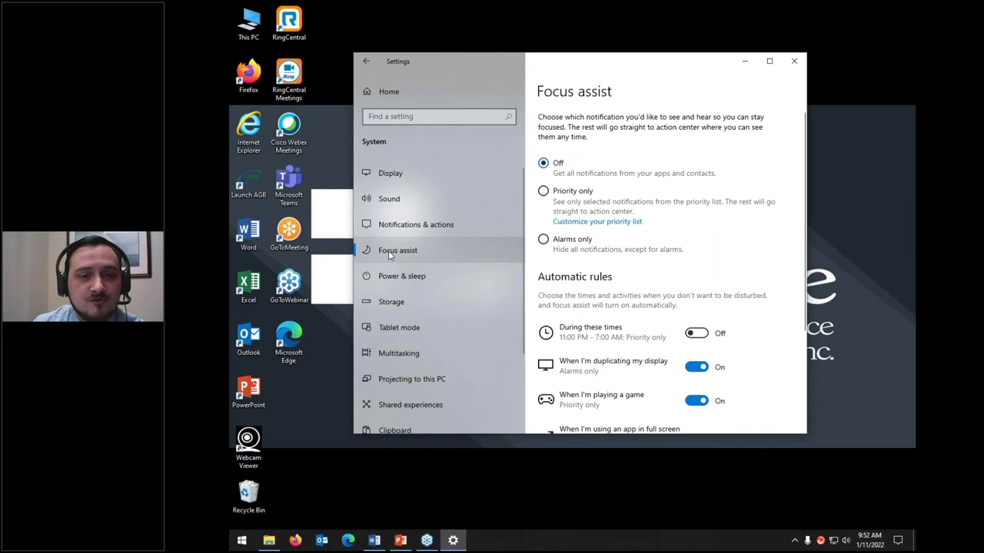
scroll(390, 250, "down", 1)
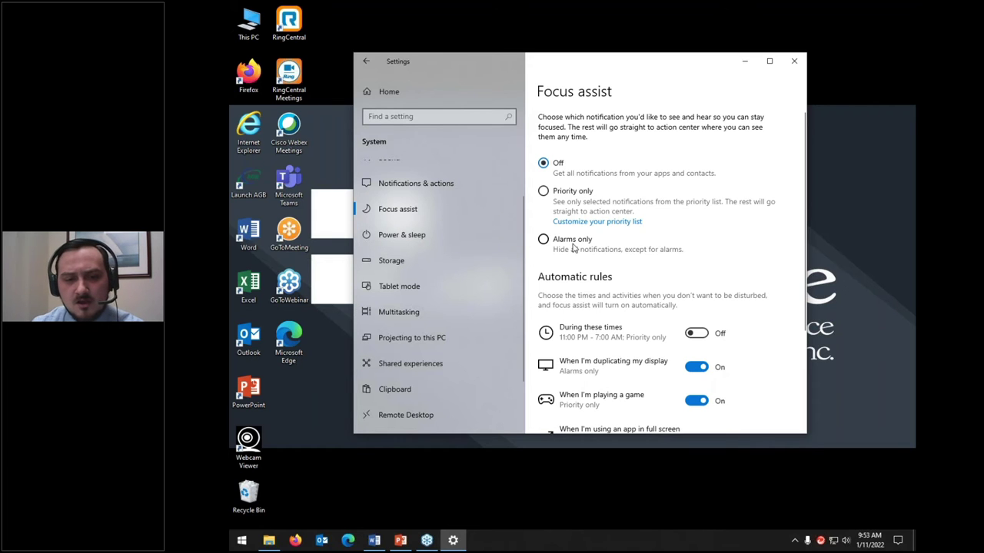
scroll(571, 265, "down", 3)
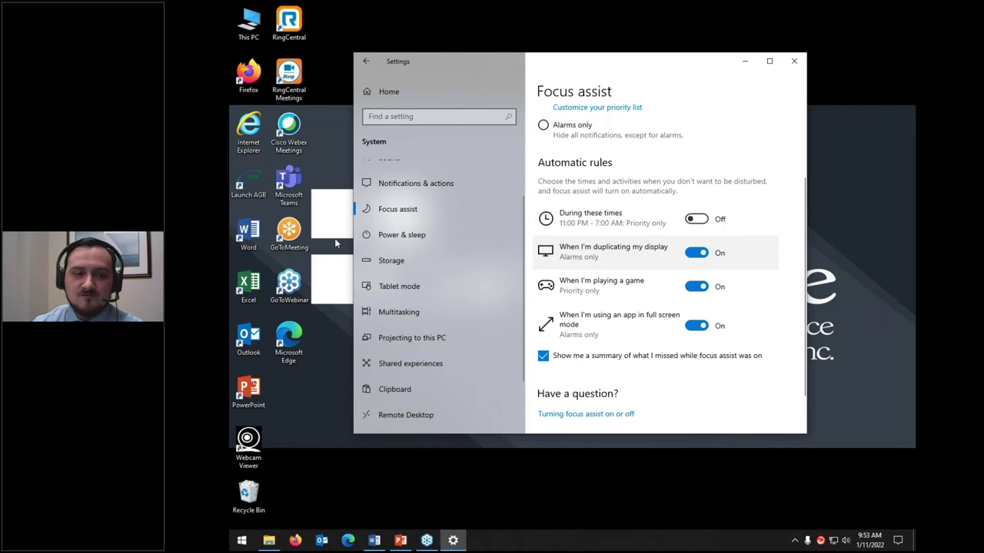
Open Power & sleep and set the screen to turn off after 10 minutes when plugged in.
left_click(400, 236)
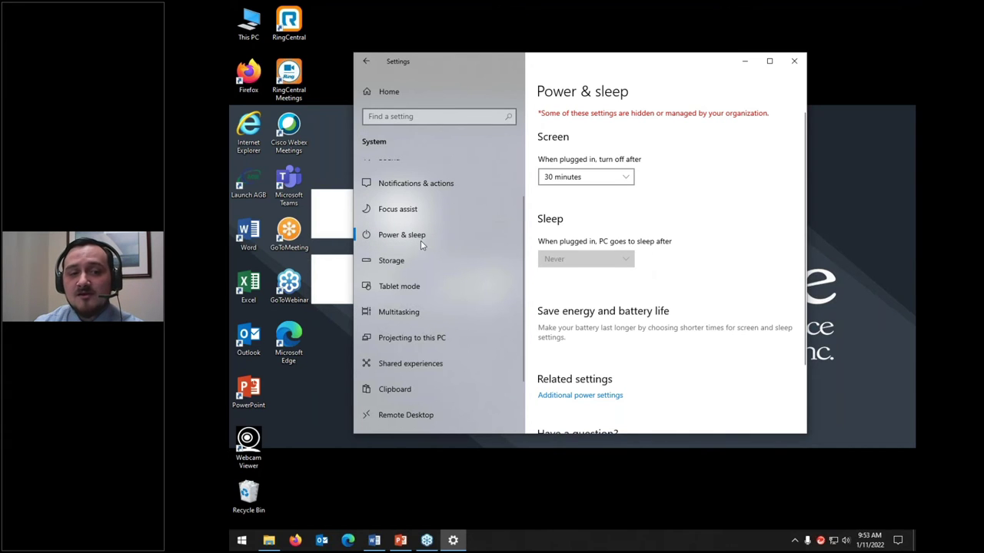
left_click(593, 178)
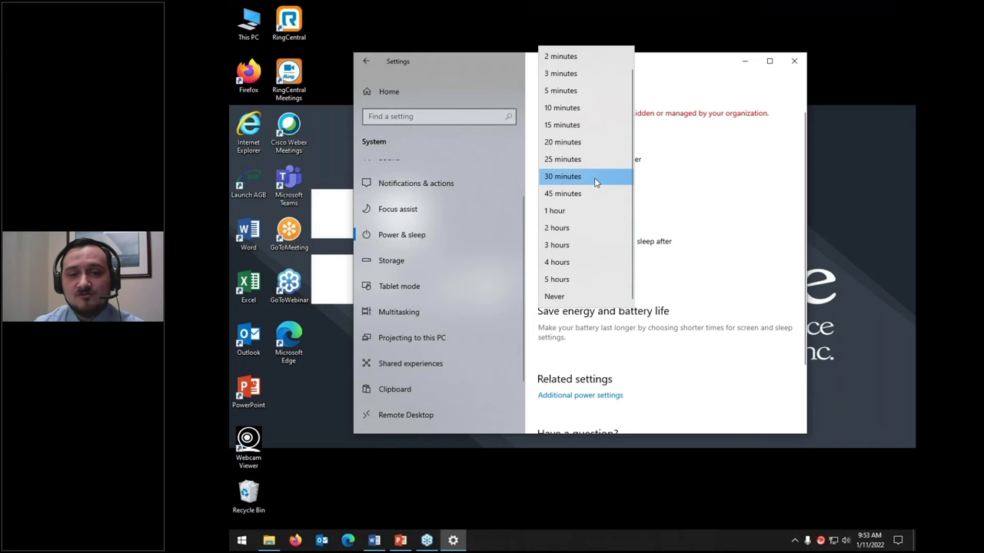
left_click(593, 178)
left_click(624, 179)
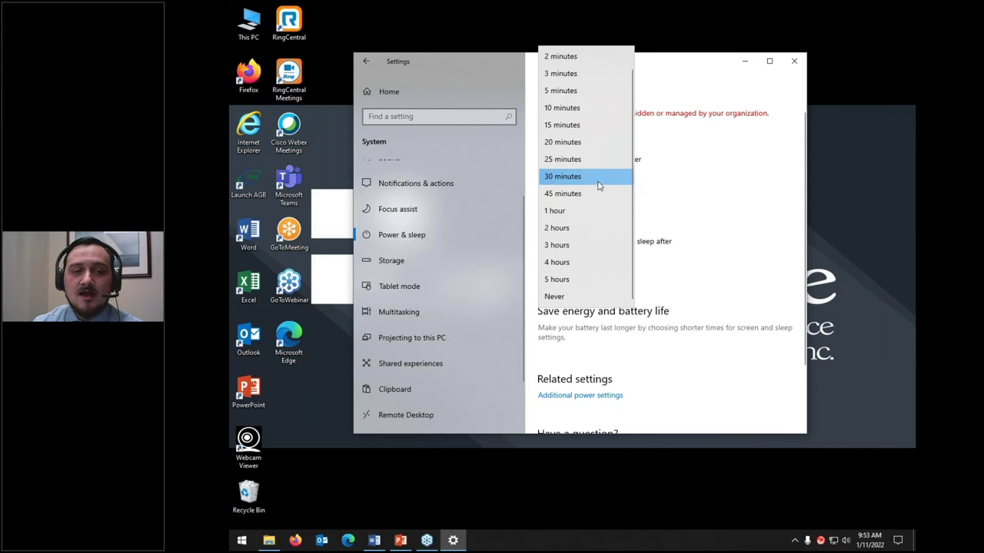
left_click(562, 108)
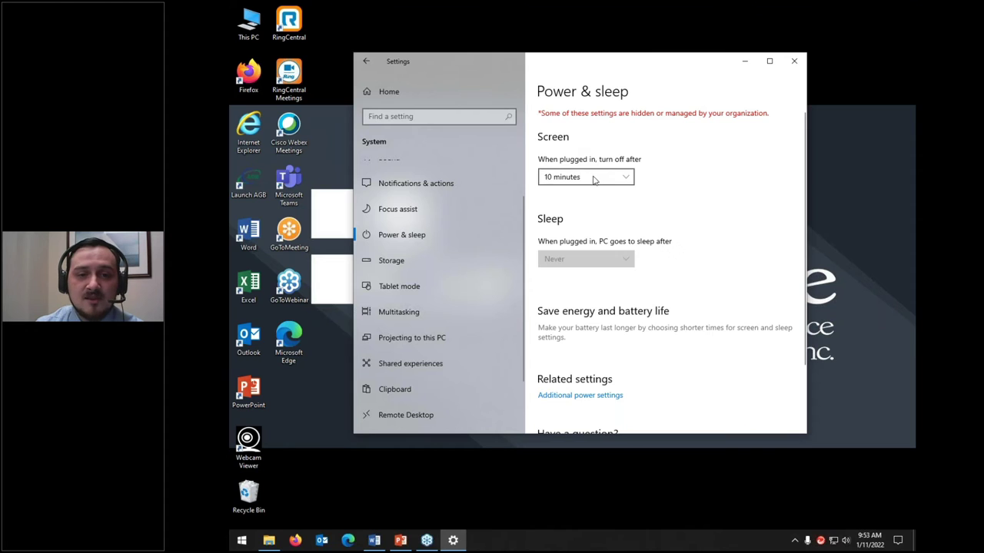
Set the plugged-in screen turn-off time to 30 minutes, and change it to 15 minutes while reviewing the Power & sleep page.
left_click(595, 179)
left_click(584, 195)
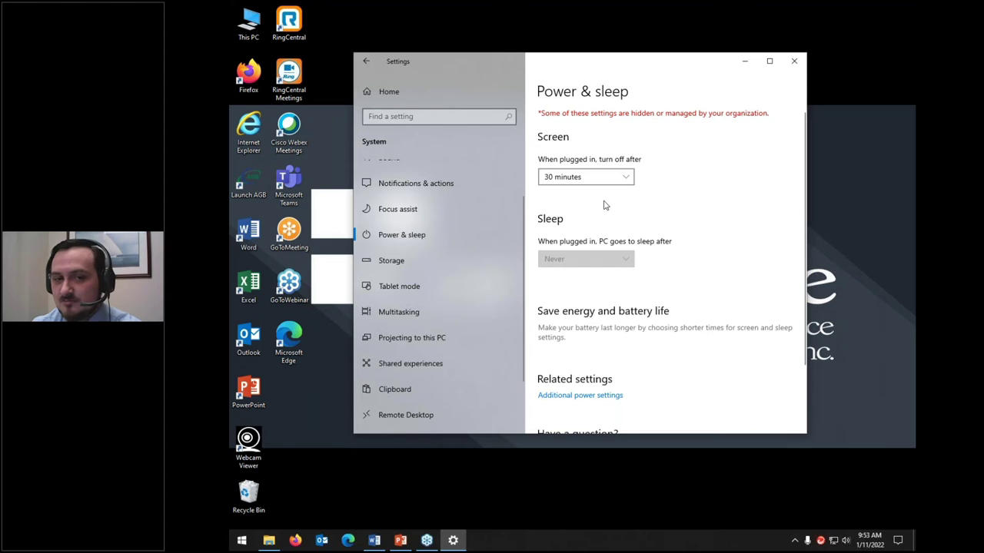
scroll(588, 175, "down", 3)
scroll(588, 175, "up", 6)
scroll(703, 216, "down", 2)
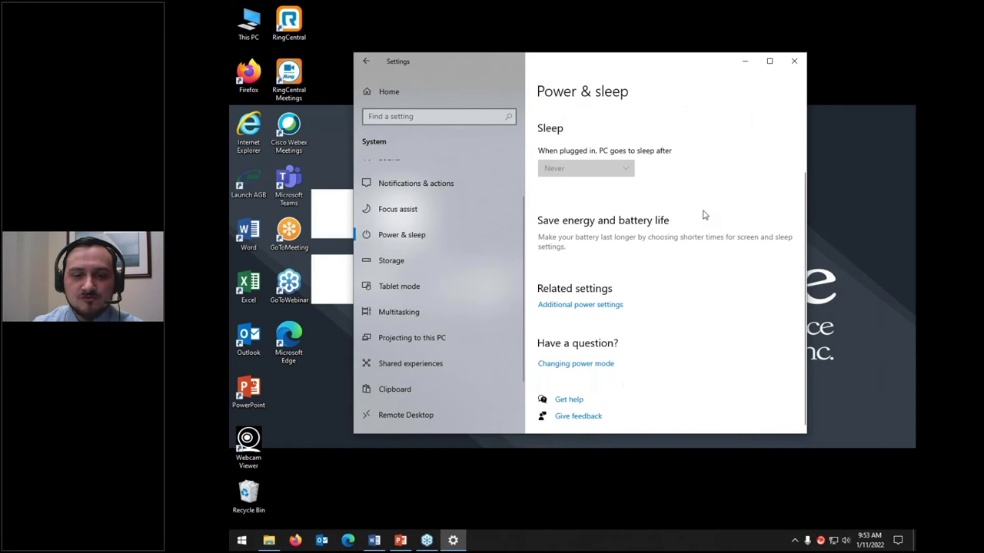
scroll(683, 220, "up", 2)
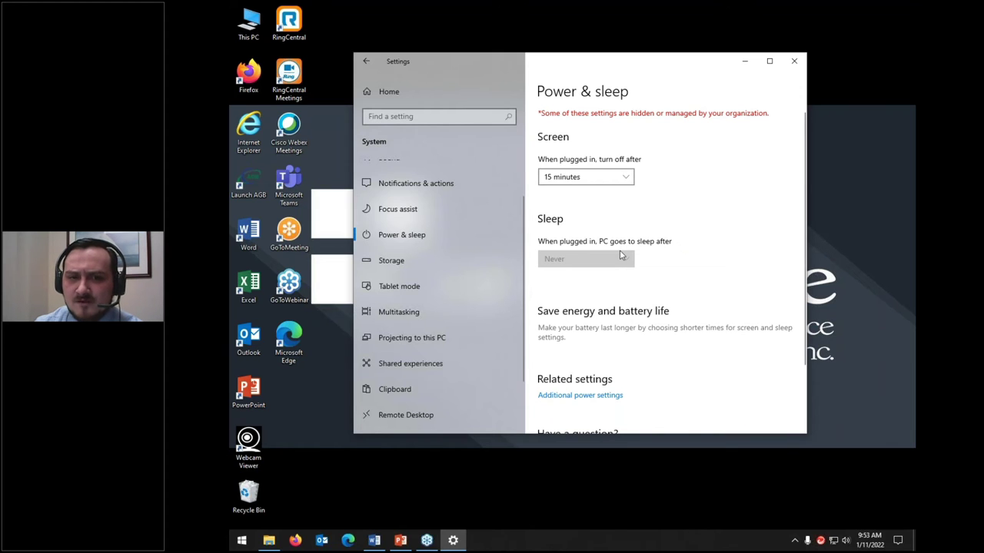
Review the Storage, Tablet mode, Shared experiences and Remote Desktop pages of the System settings.
left_click(385, 261)
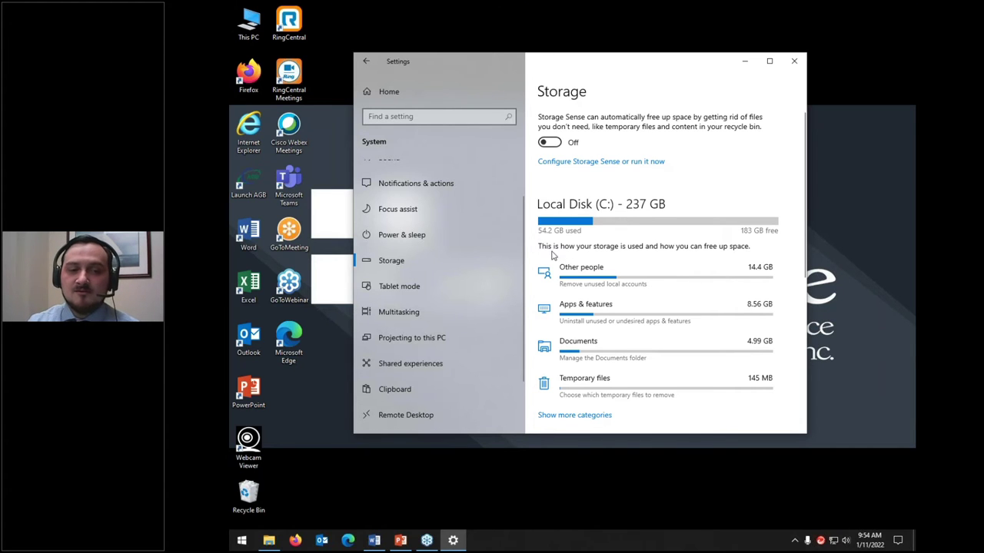
left_click(445, 286)
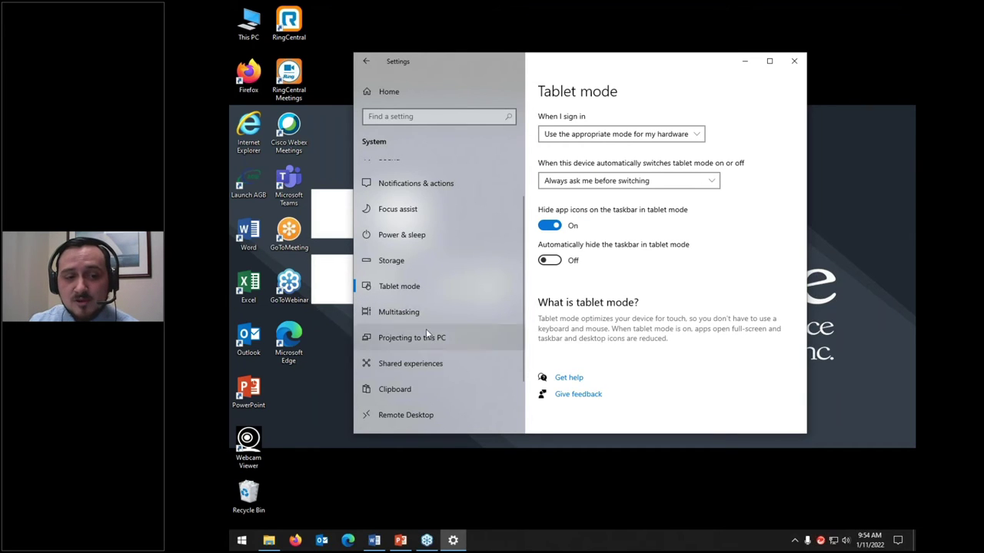
left_click(407, 365)
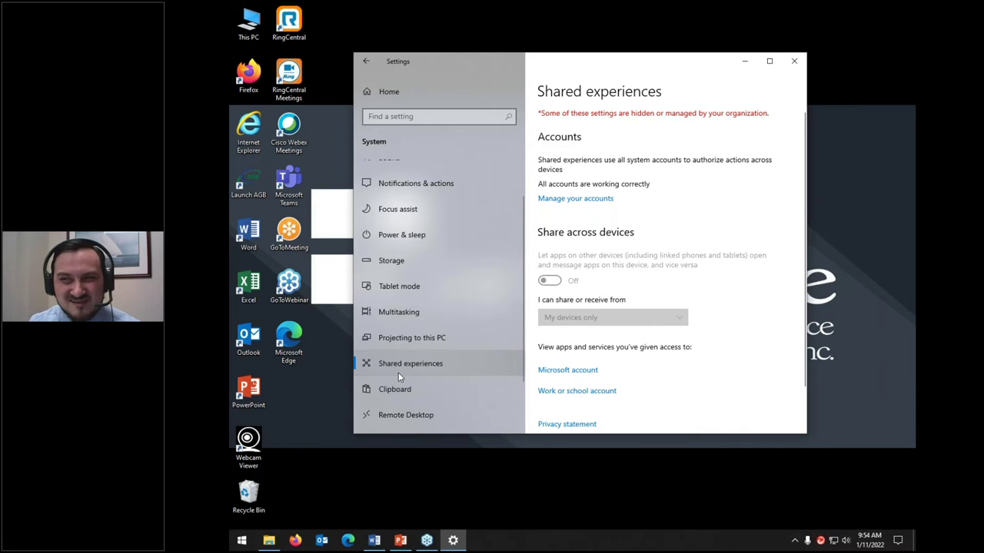
left_click(393, 418)
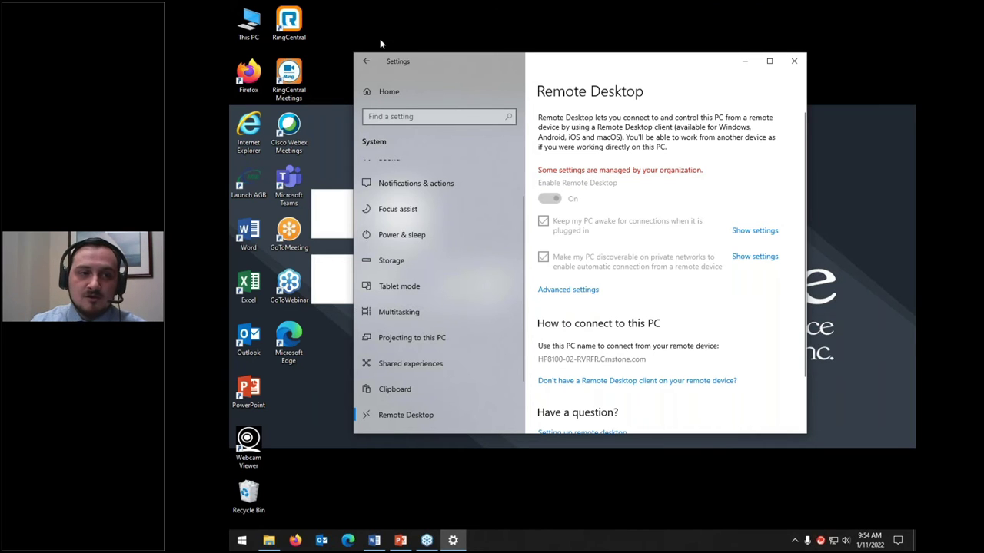
Open the Devices settings and examine the kinds of device that can be added under Bluetooth & other devices, without adding one.
left_click(367, 62)
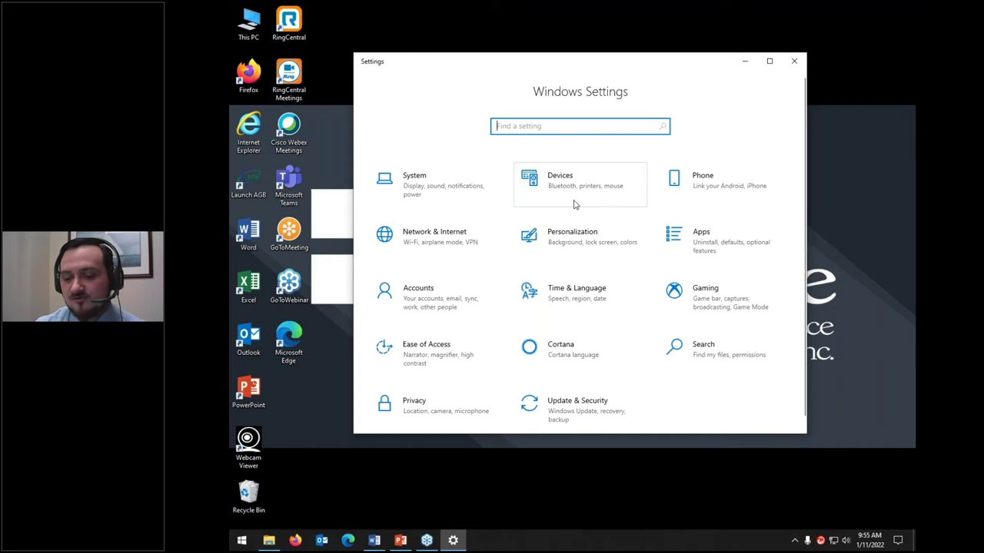
left_click(616, 194)
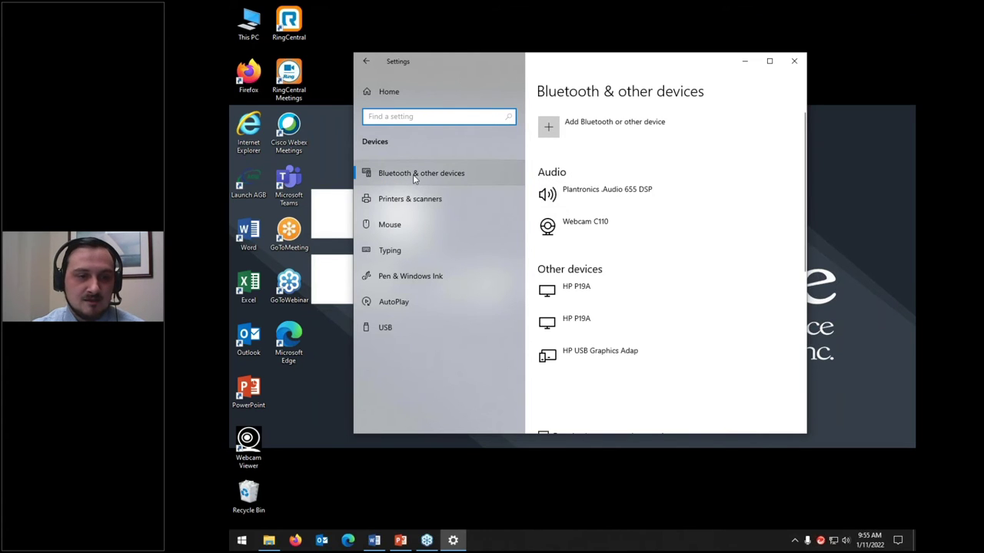
left_click(580, 130)
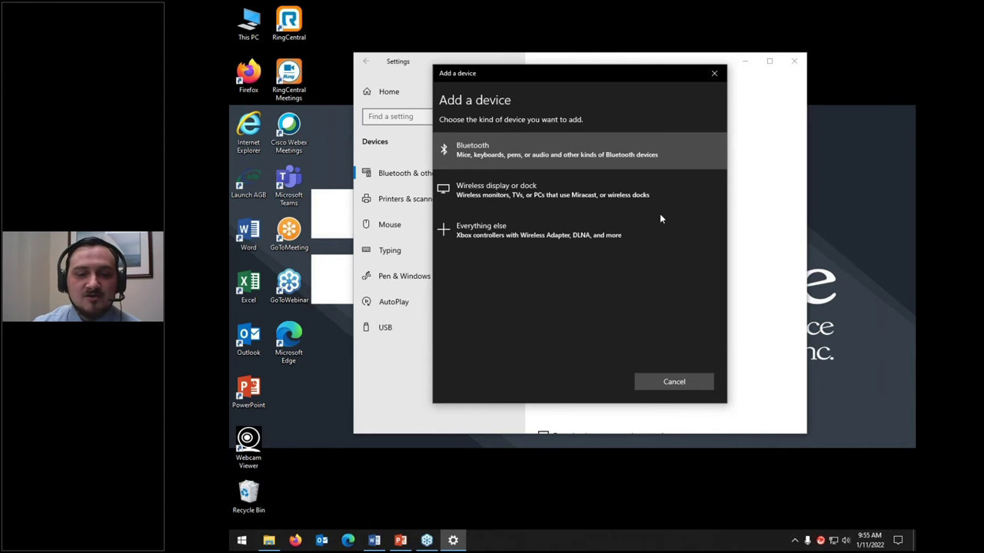
left_click(671, 382)
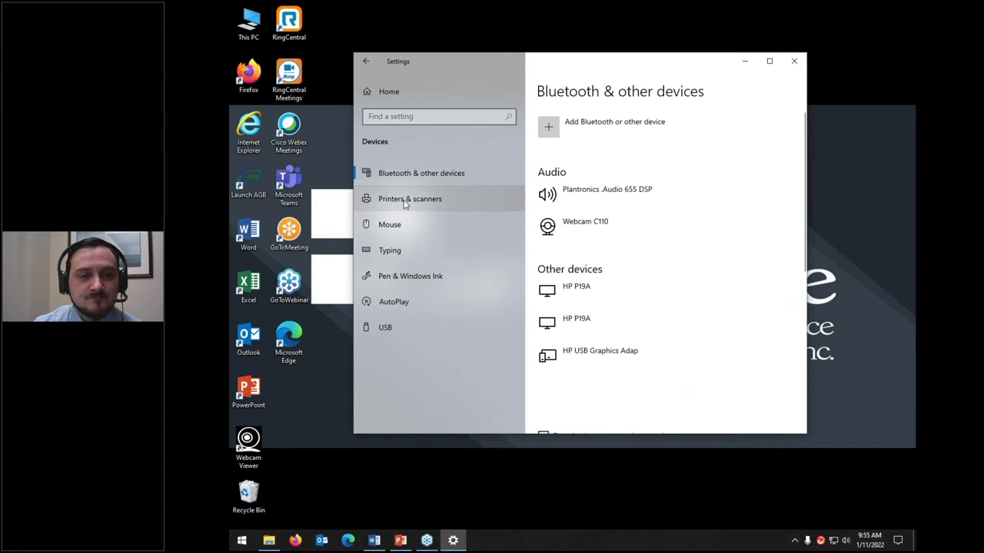
Open Printers & scanners and search for a printer or scanner to add.
left_click(409, 202)
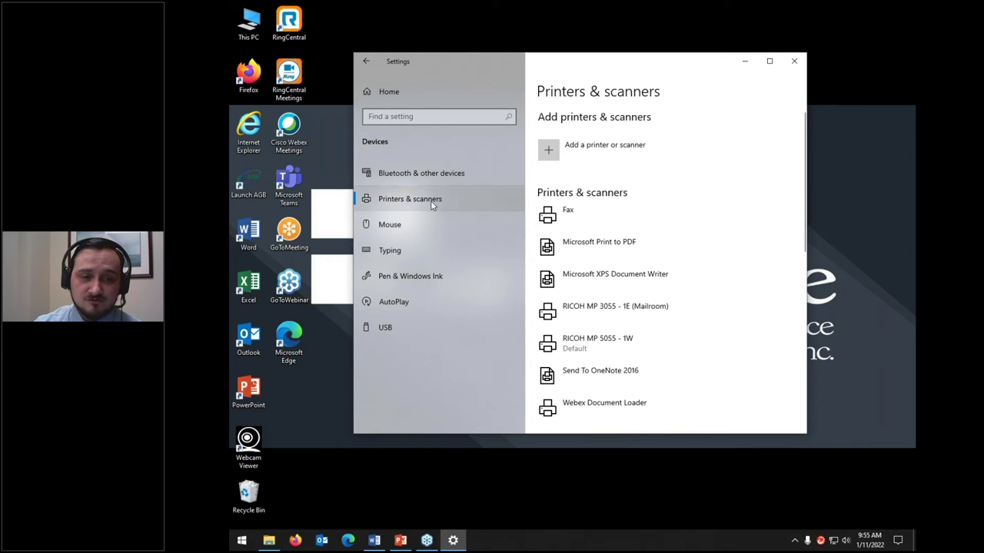
left_click(548, 151)
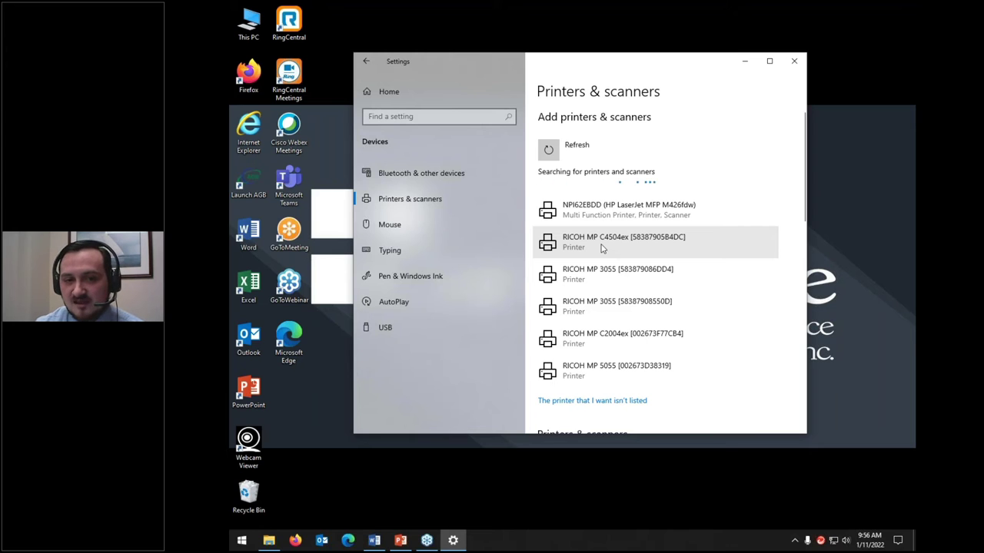
Open the Mouse settings and review the lines-per-scroll slider and the option for scrolling inactive windows.
left_click(394, 225)
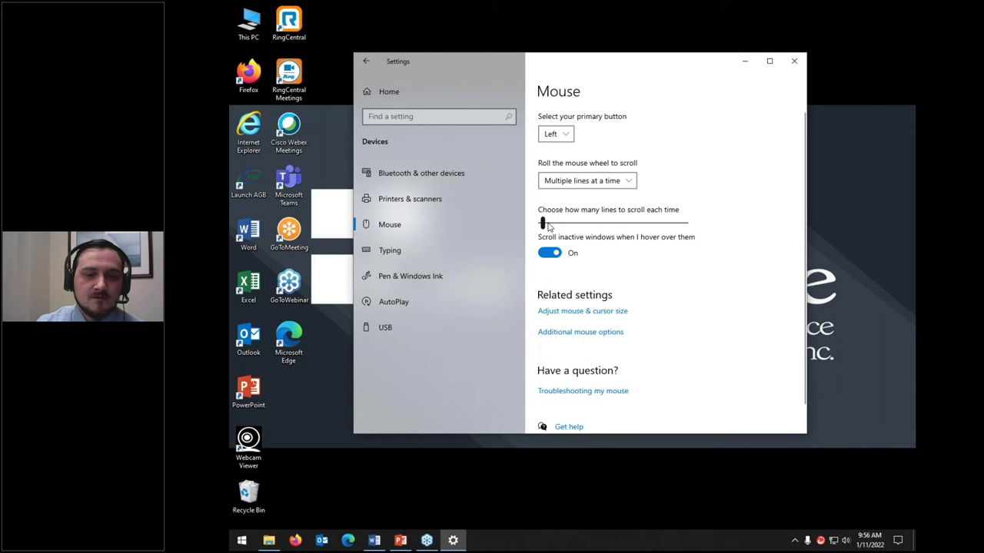
mouse_move(543, 225)
left_mouse_down()
mouse_move(612, 224)
mouse_move(543, 225)
left_mouse_up()
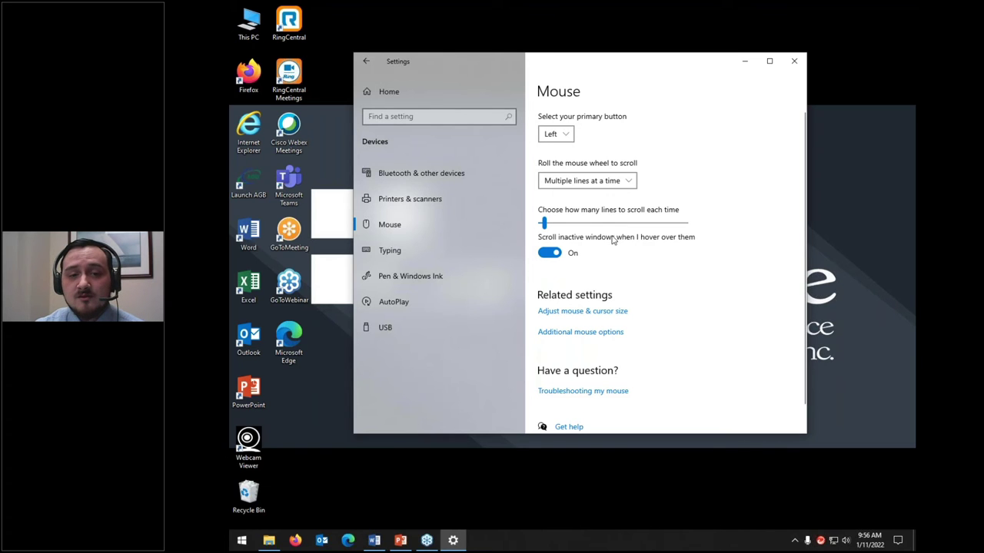
scroll(591, 258, "down", 1)
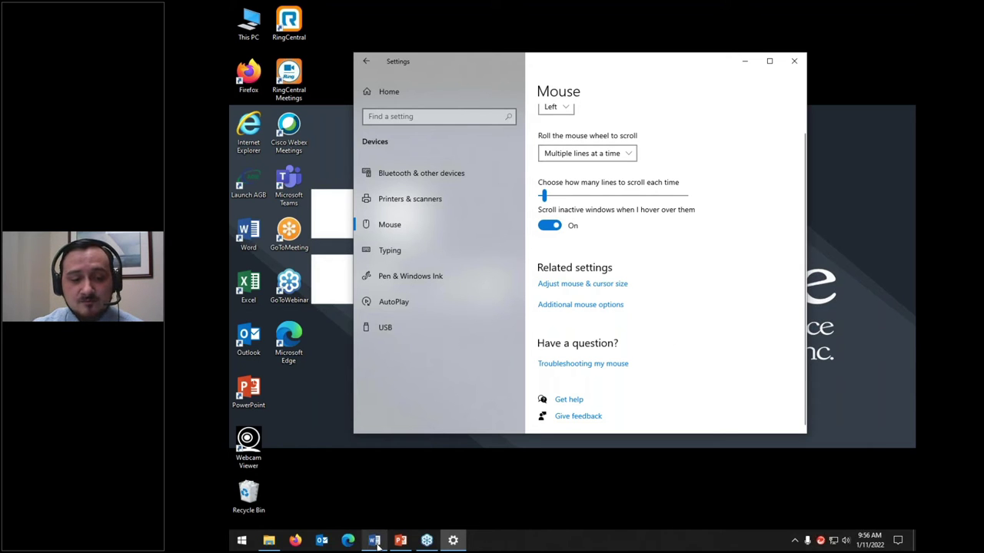
mouse_move(374, 541)
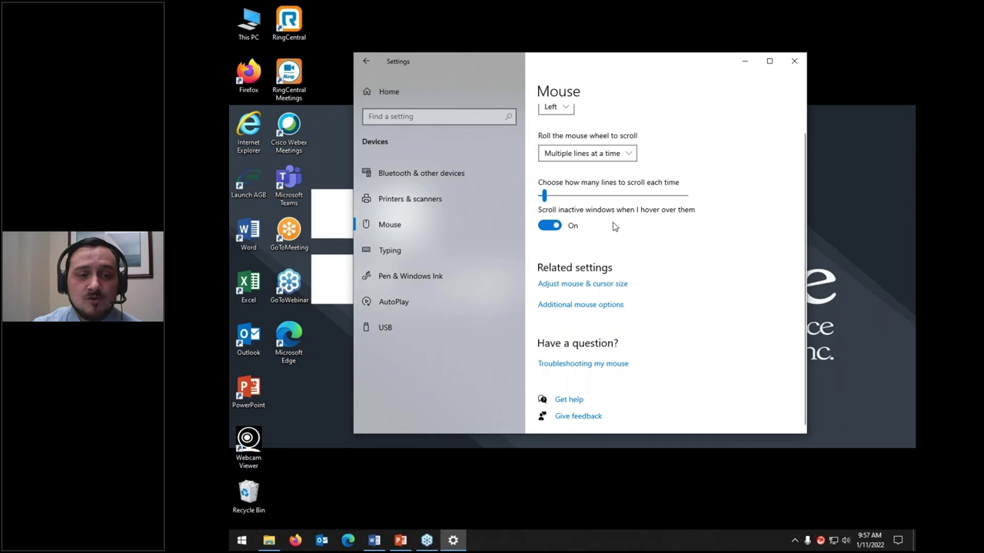
Open the Typing settings and switch Highlight misspelled words and Autocorrect misspelled words each off and back on.
left_click(410, 251)
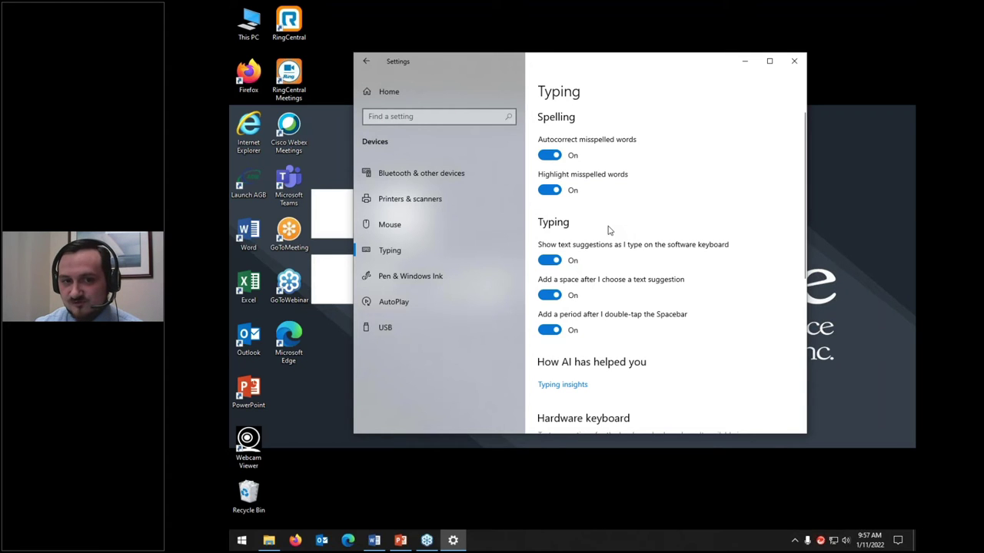
left_click(558, 194)
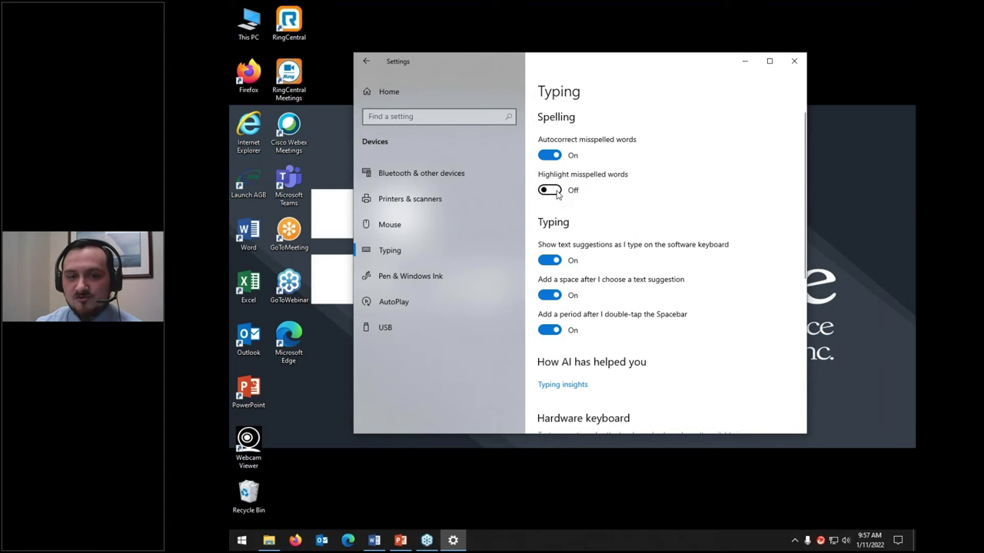
left_click(558, 194)
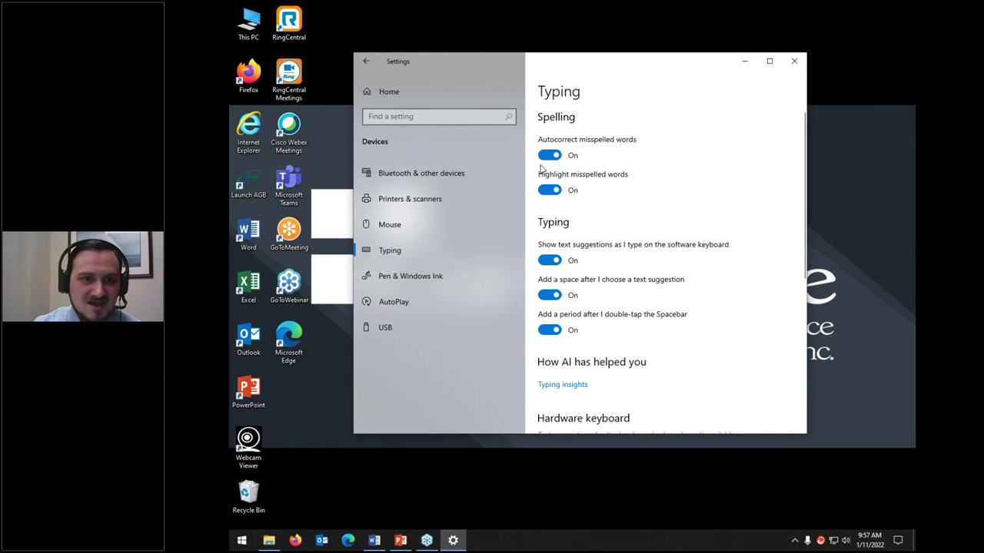
left_click(550, 157)
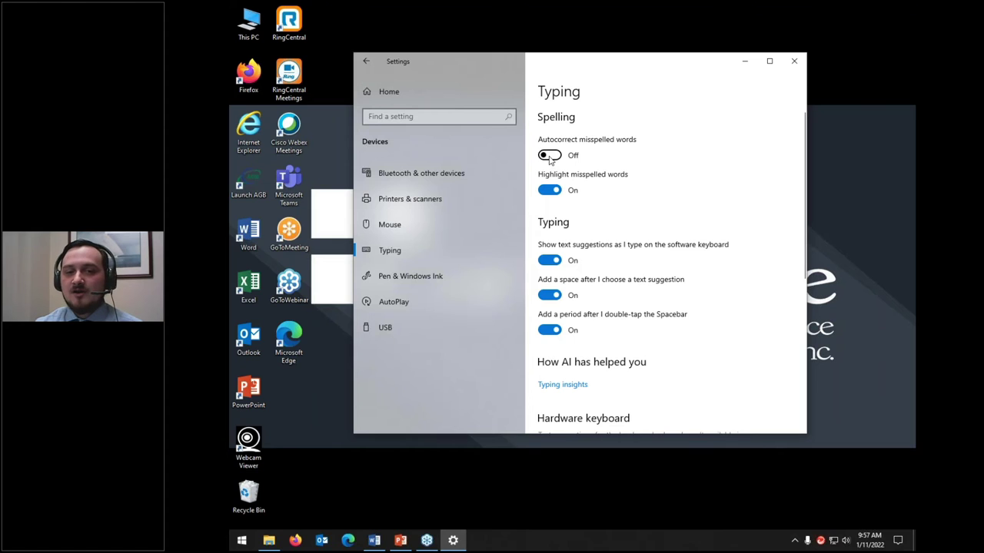
left_click(550, 157)
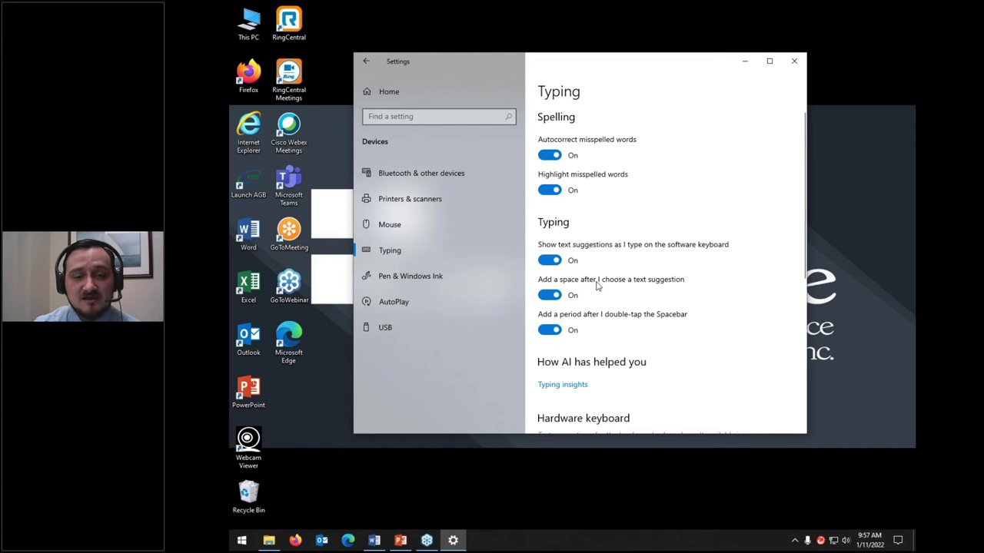
Turn off adding a space after a chosen text suggestion, and review the hardware keyboard and multilingual typing options.
left_click(554, 296)
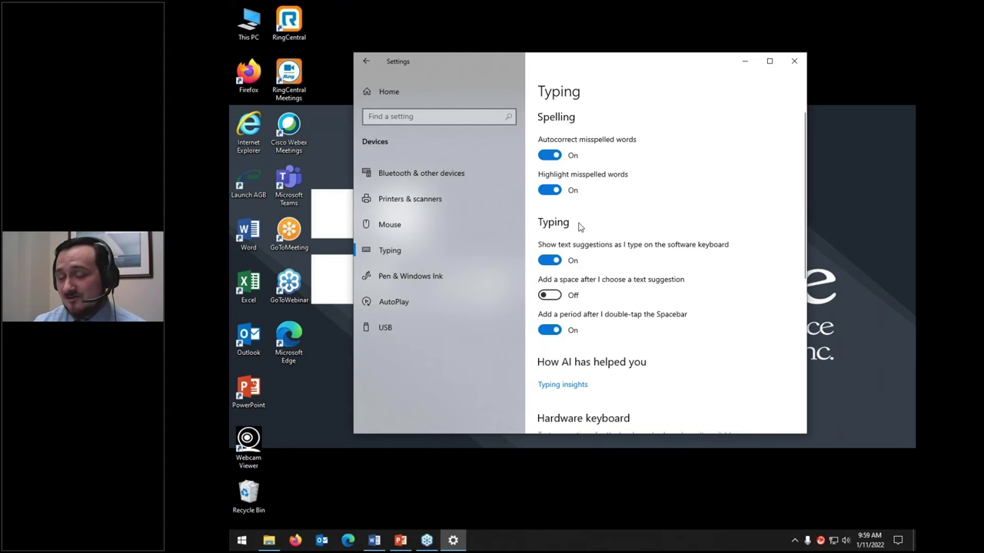
scroll(583, 226, "down", 2)
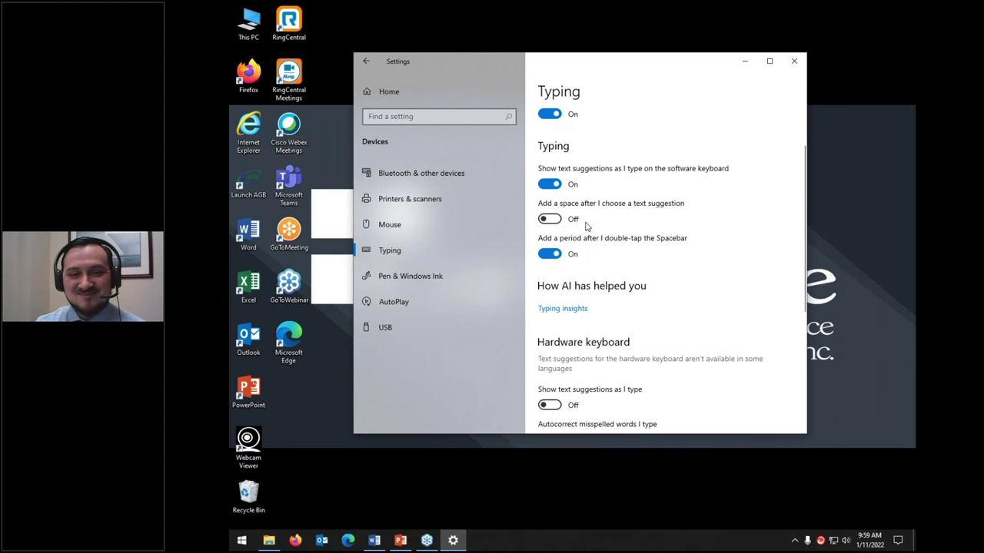
scroll(585, 226, "down", 2)
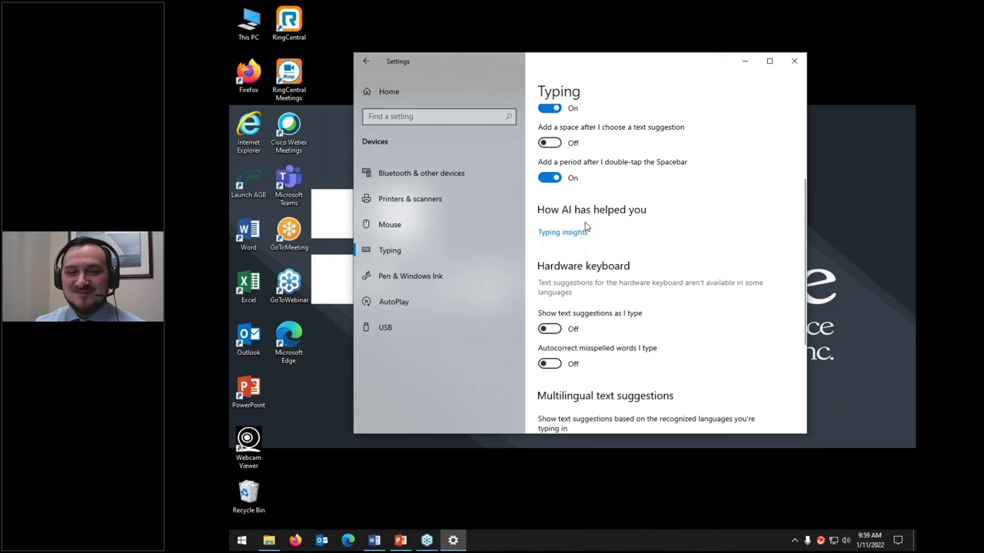
scroll(571, 191, "down", 4)
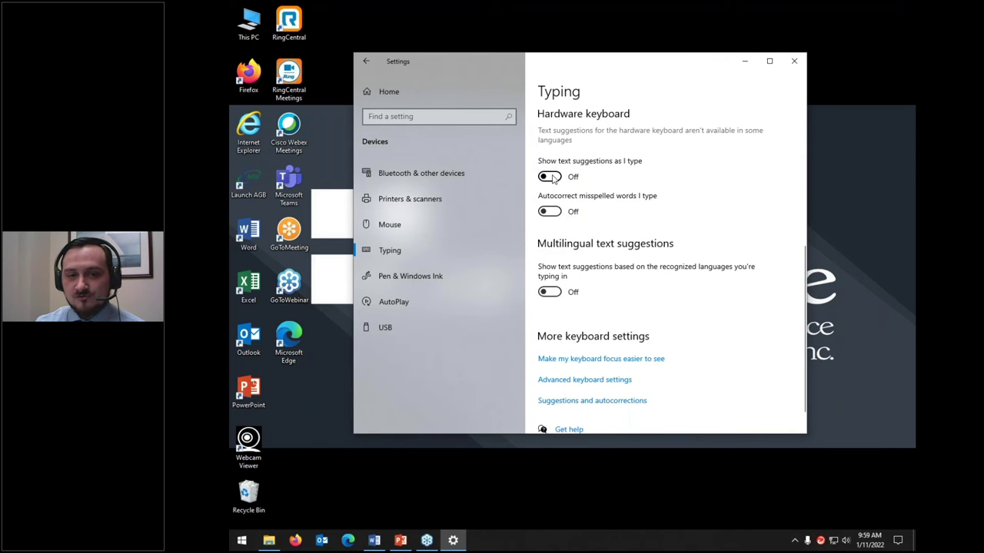
scroll(552, 178, "up", 4)
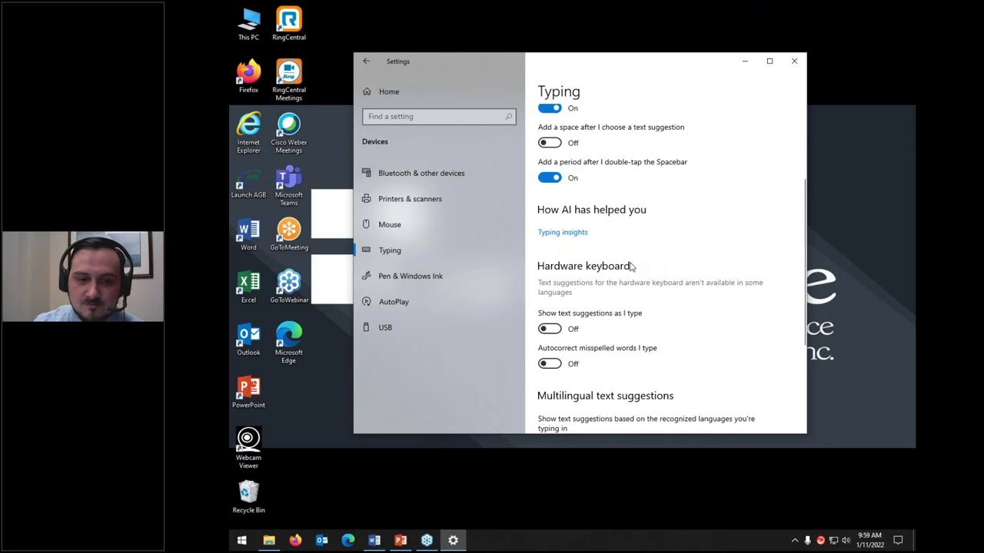
scroll(630, 268, "down", 3)
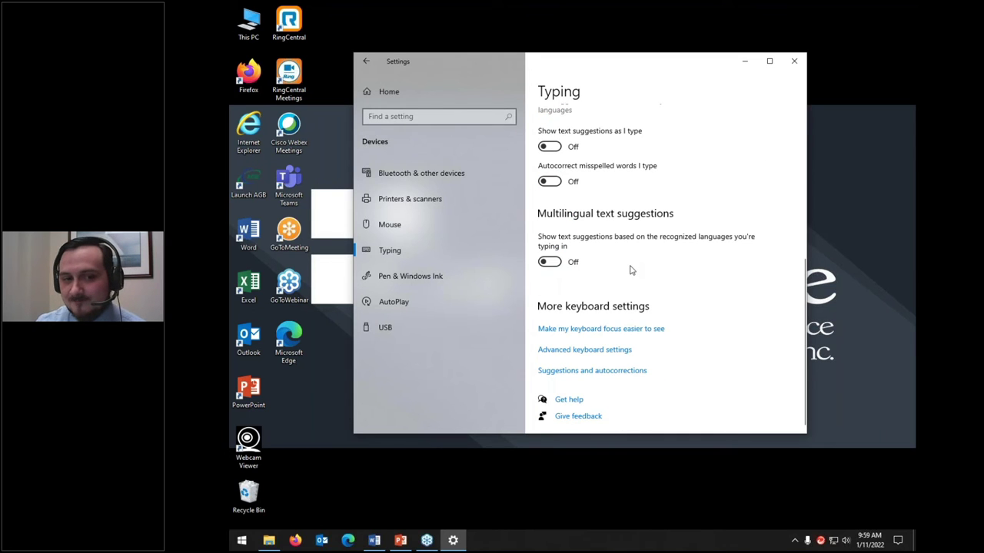
Review the Pen & Windows Ink and USB pages of the Devices settings.
left_click(396, 279)
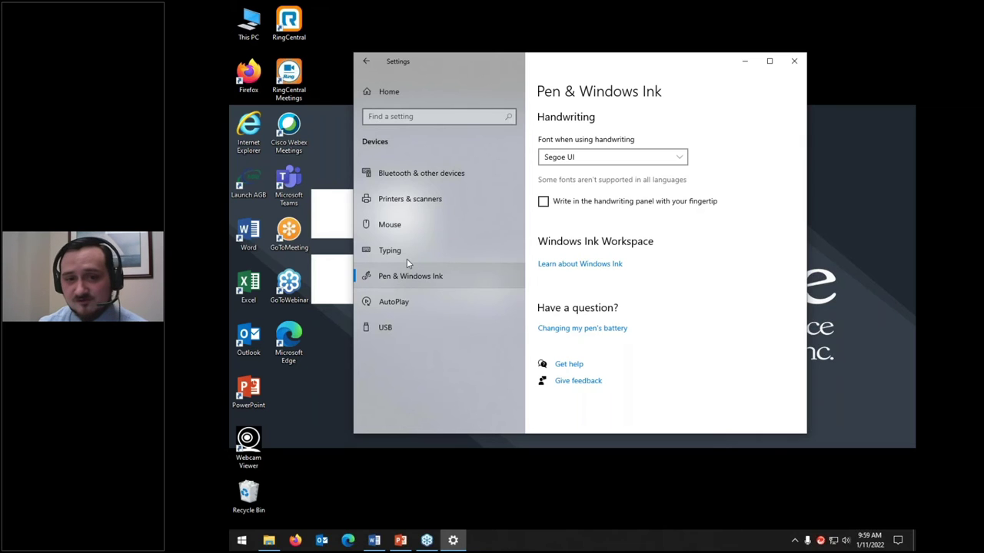
left_click(393, 326)
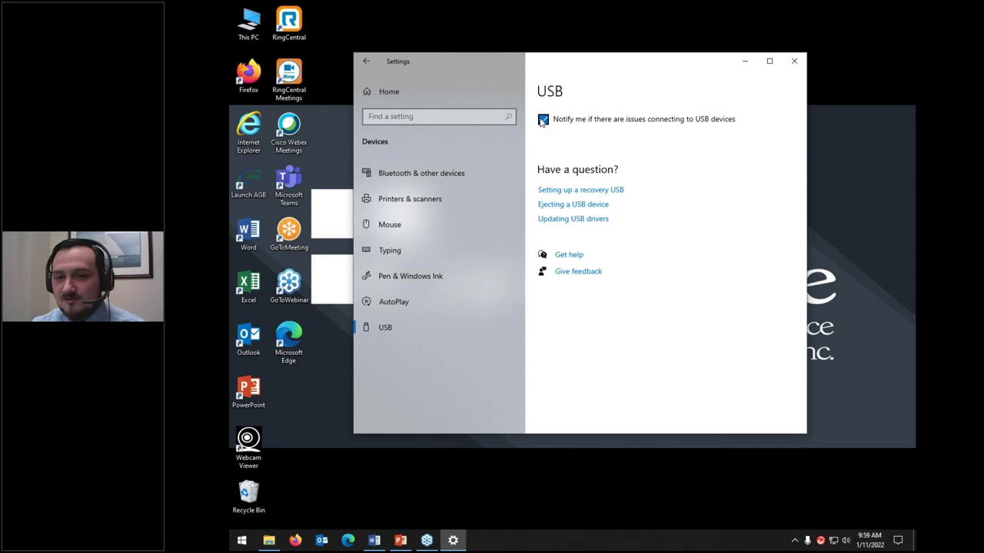
View the contents of USB Drive (E:) in a File Explorer window placed over Settings, and close that window.
key("super+e")
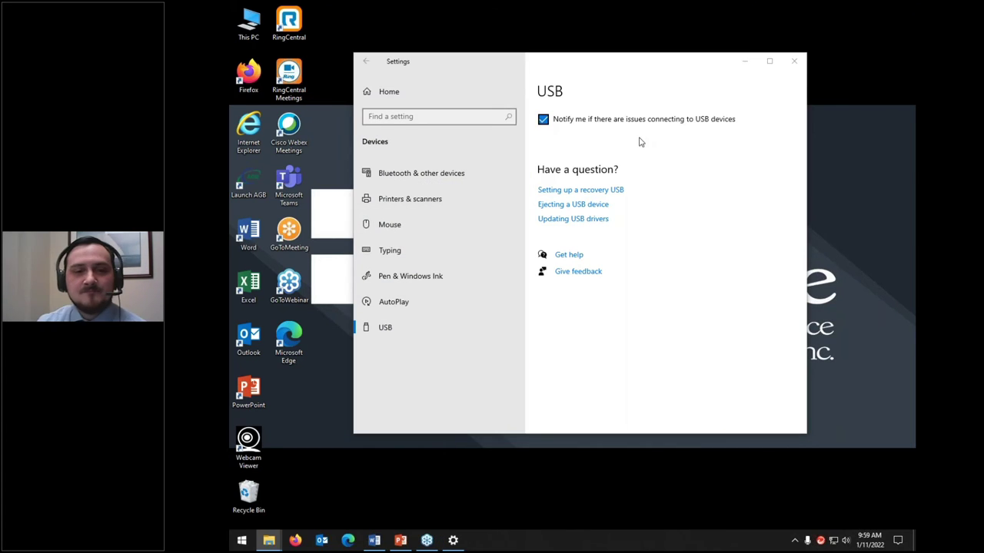
left_click_drag(882, 170, 576, 157)
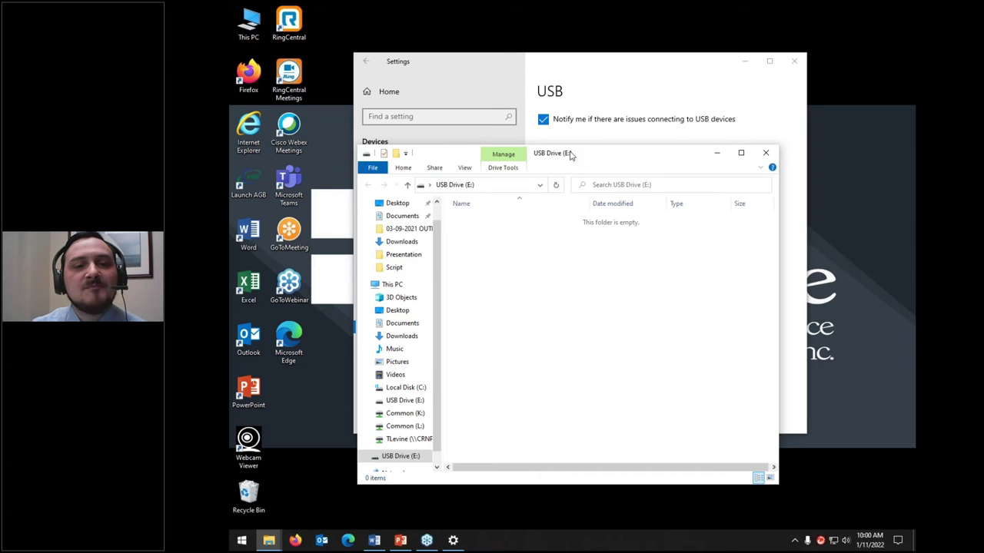
left_click_drag(562, 155, 562, 132)
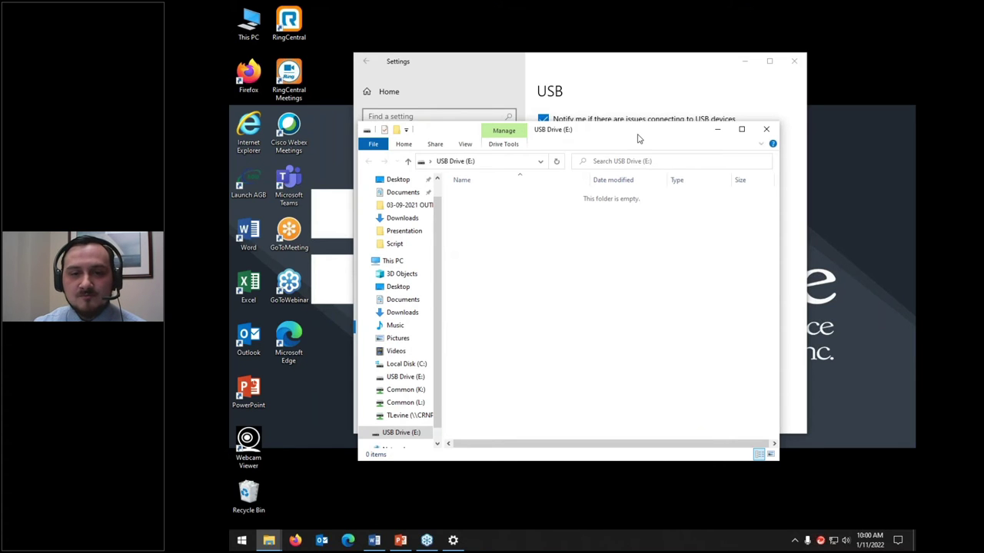
left_click(767, 129)
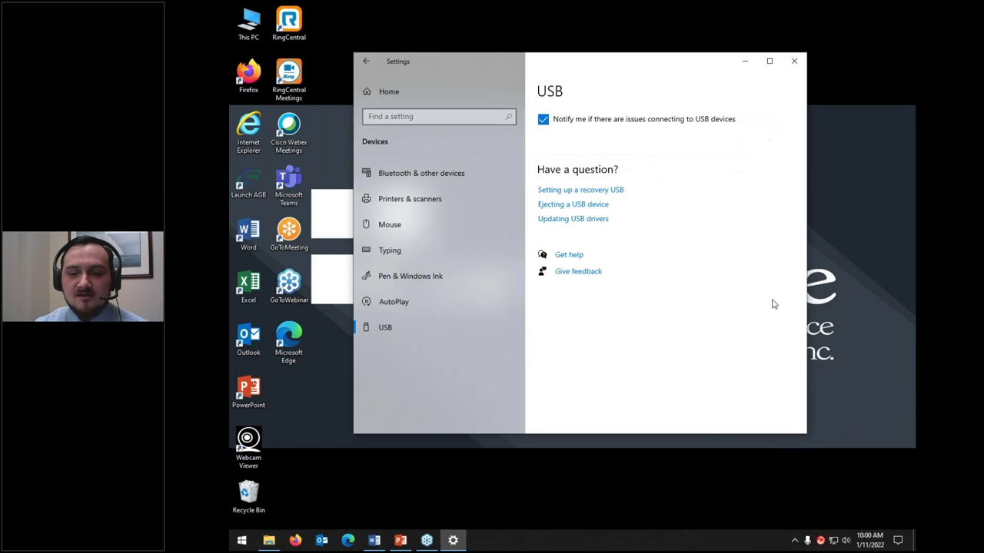
Close Settings and safely eject the USB disk, USB Drive (E:), through the hidden system tray icons.
left_click(794, 541)
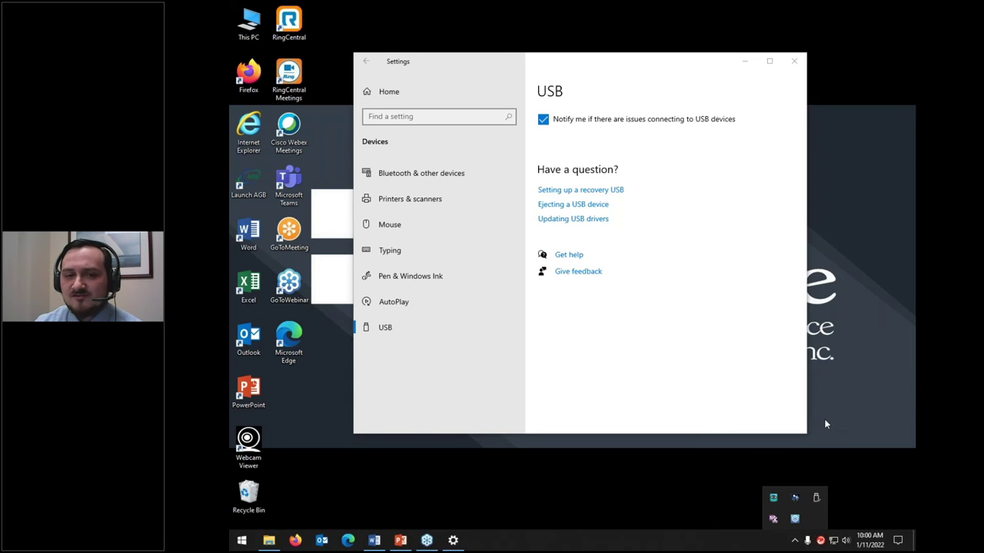
left_click(796, 61)
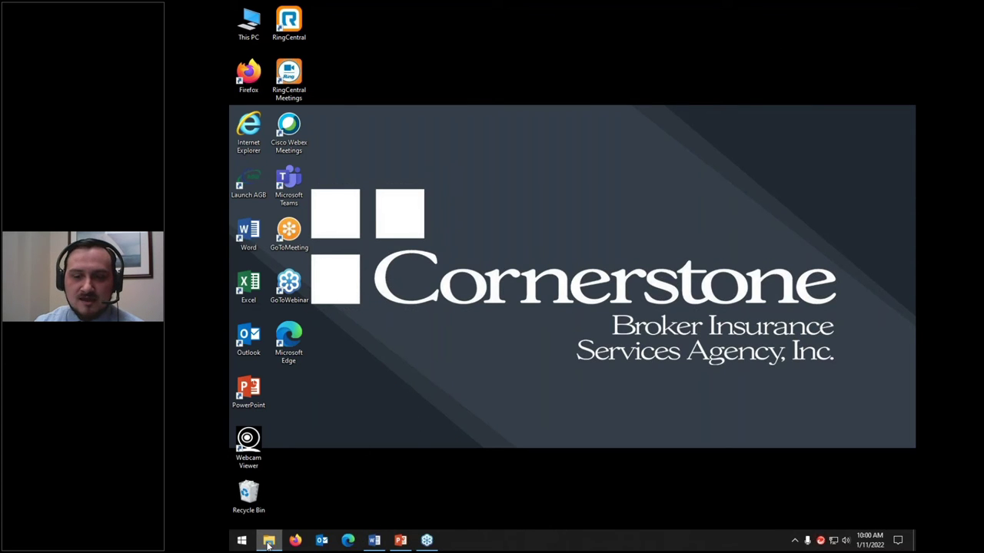
left_click(795, 543)
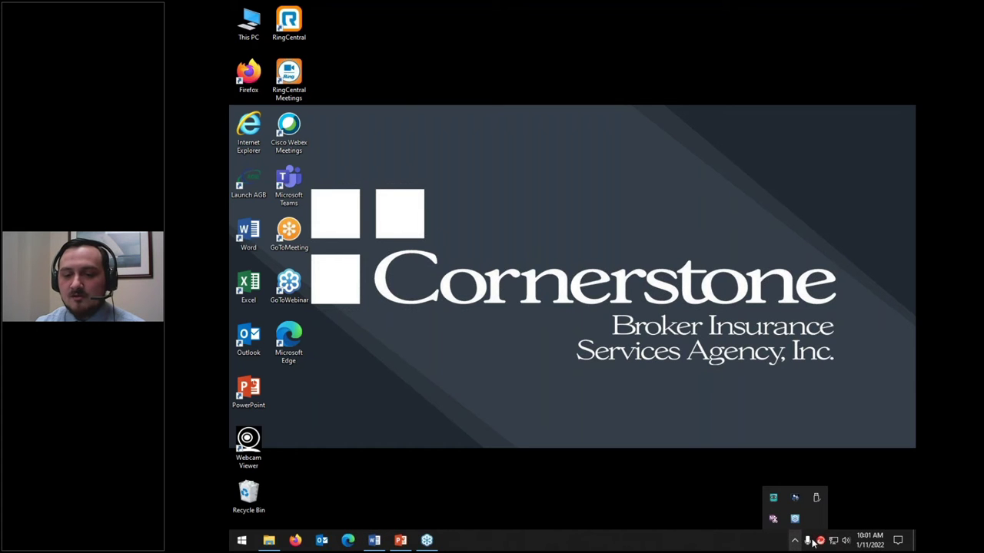
left_click(817, 498)
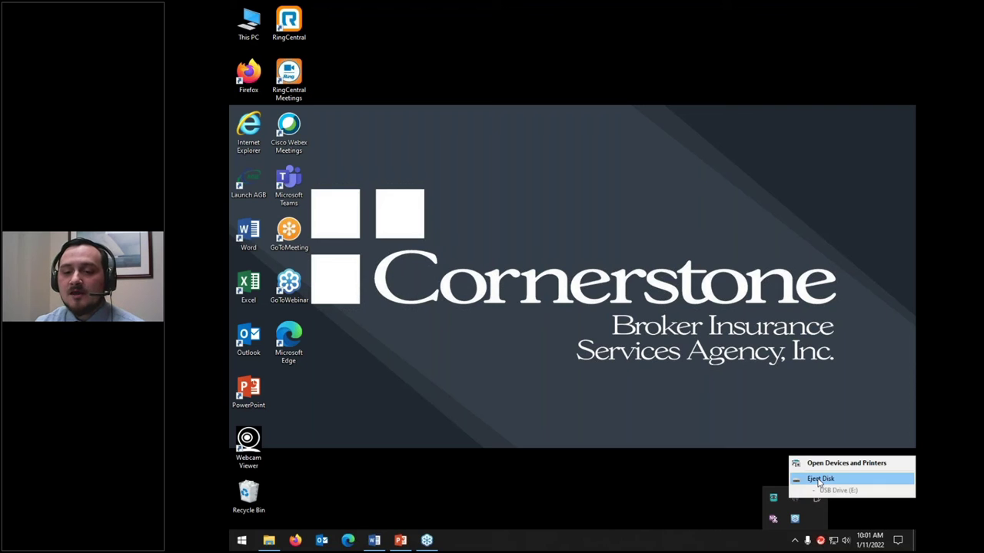
left_click(819, 479)
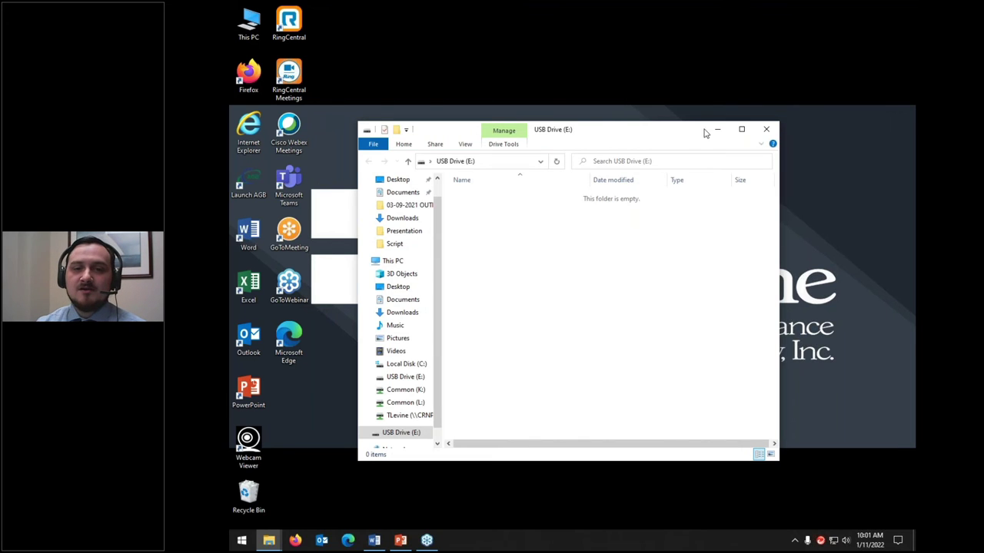
Close the newly opened USB Drive (E:) window and snap the other USB Drive (E:) window to the left half of the desktop.
left_click(766, 129)
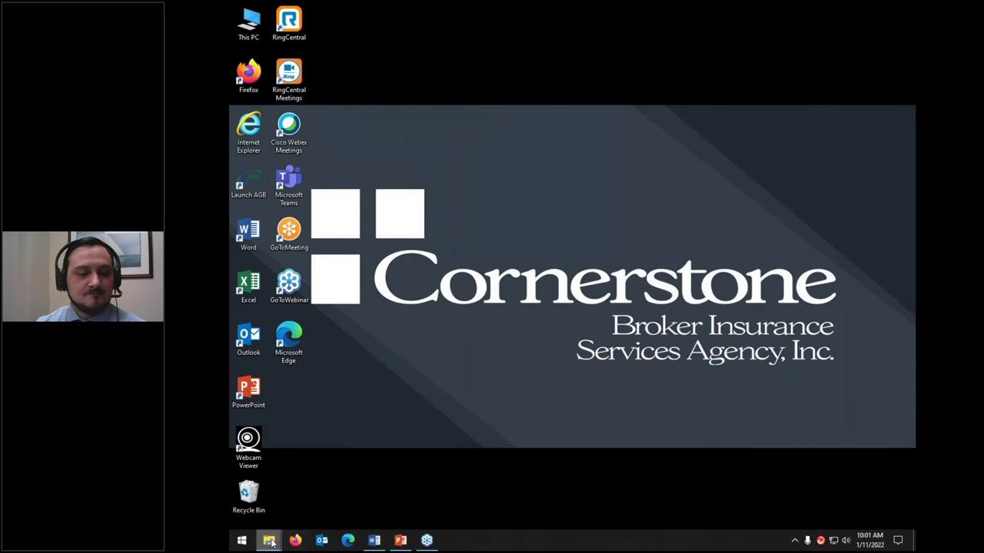
mouse_move(271, 542)
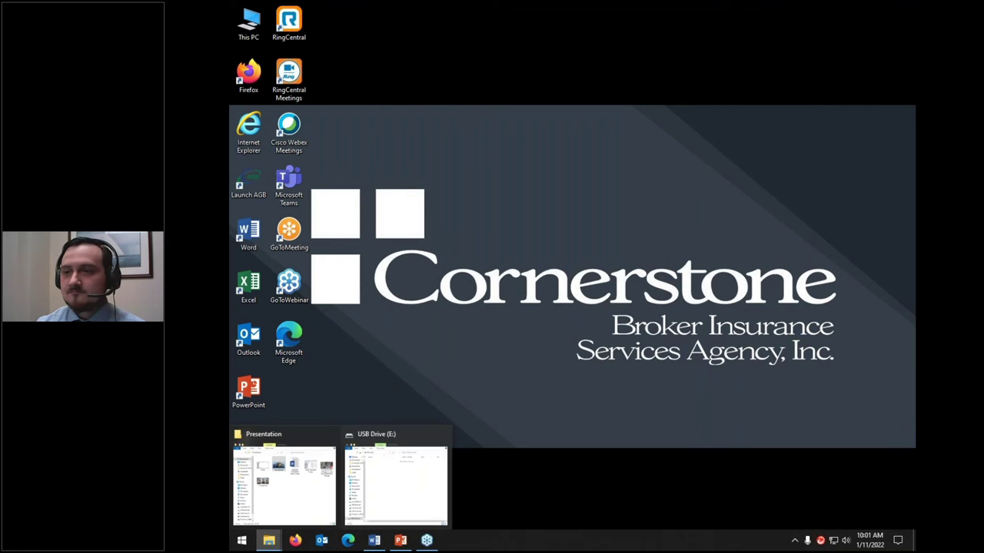
left_click(396, 484)
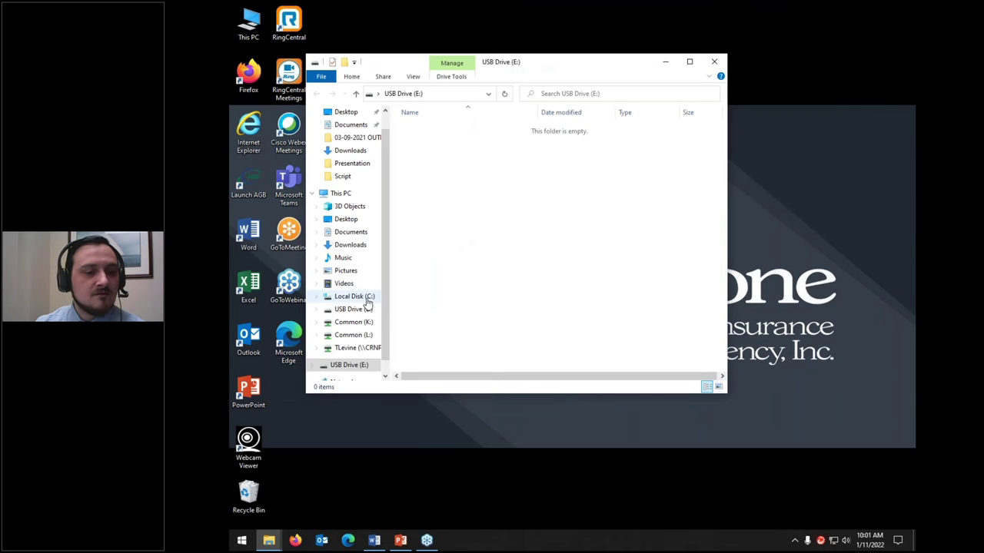
scroll(366, 299, "down", 1)
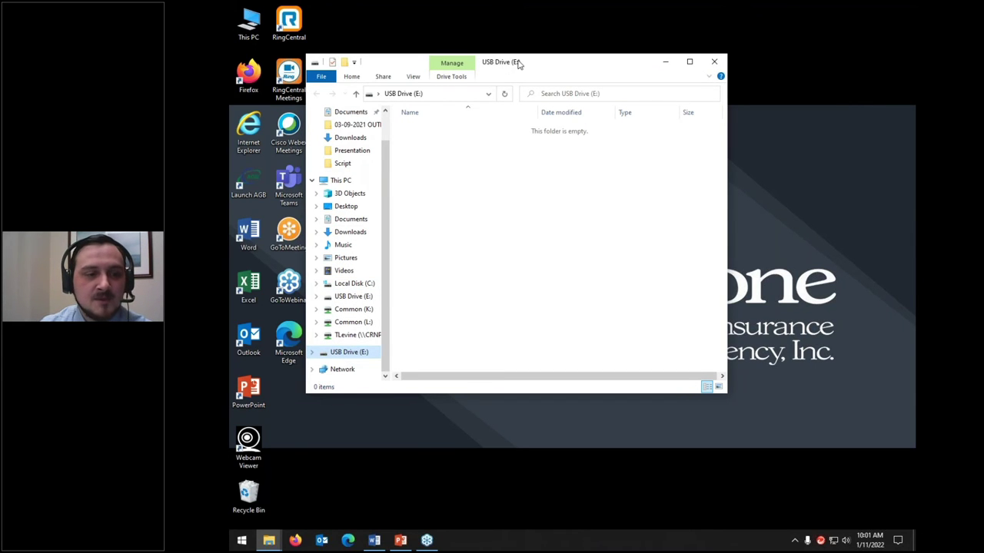
left_click_drag(506, 69, 519, 66)
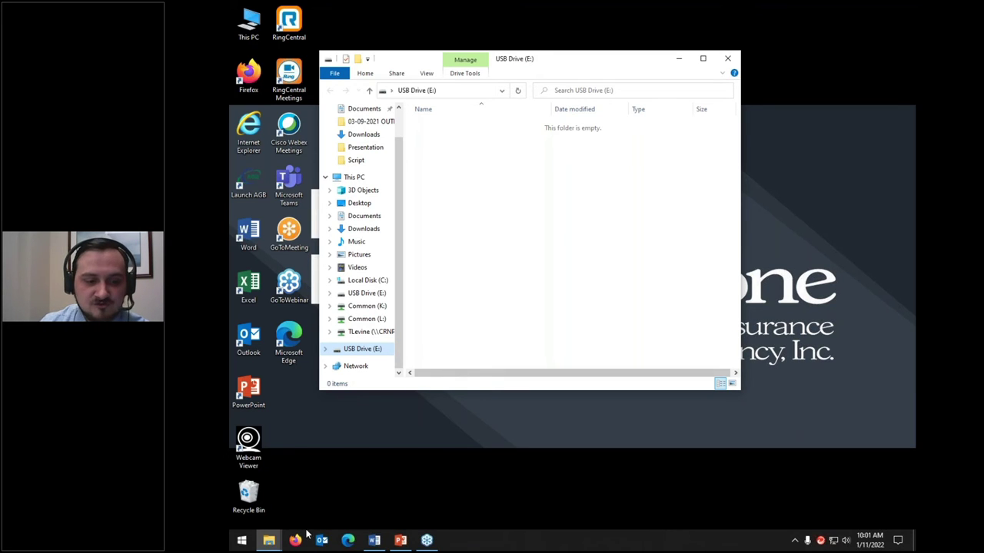
left_click(269, 540)
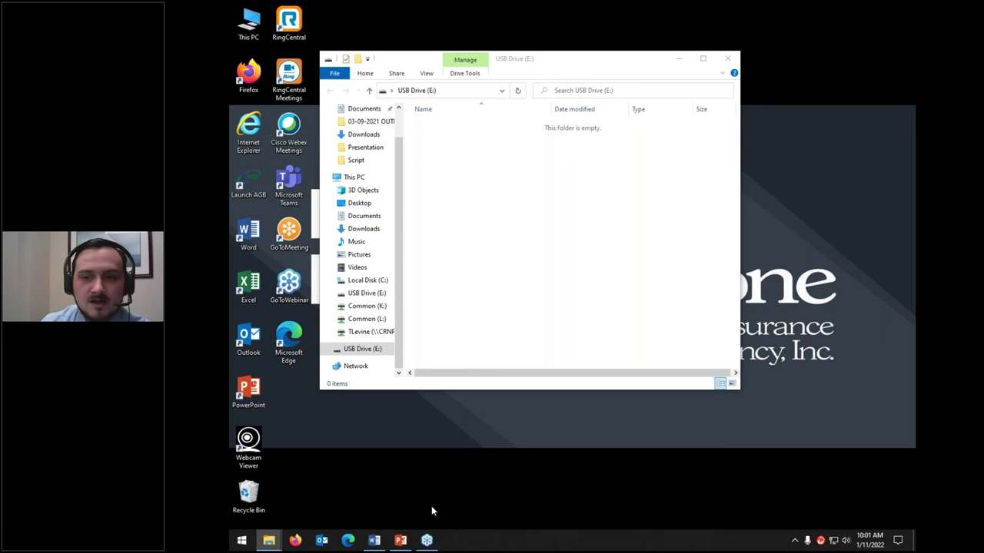
left_click_drag(564, 62, 229, 50)
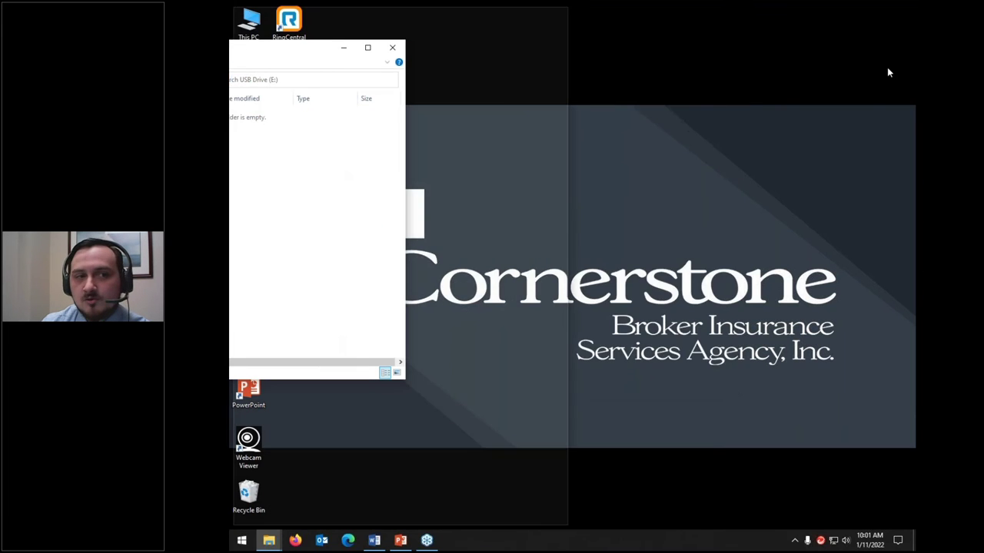
key("Escape")
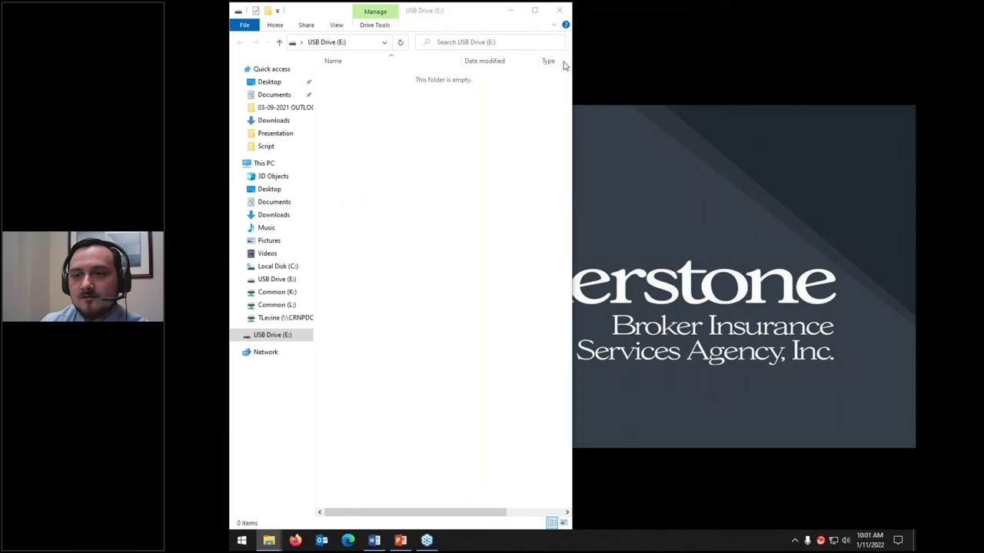
Bring up the Presentation folder window and place it beside the USB Drive (E:) window so both file areas are accessible.
key("alt+Tab")
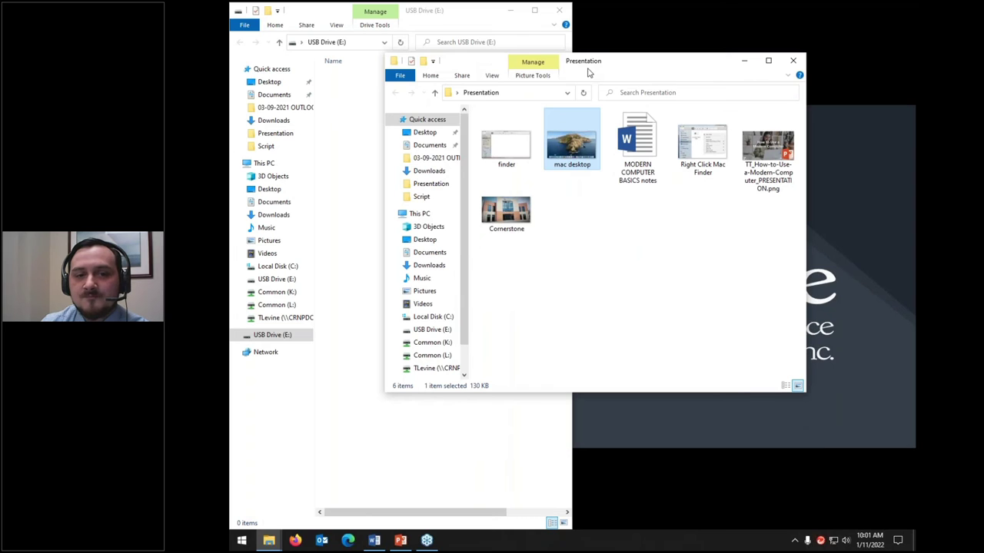
left_click(580, 213)
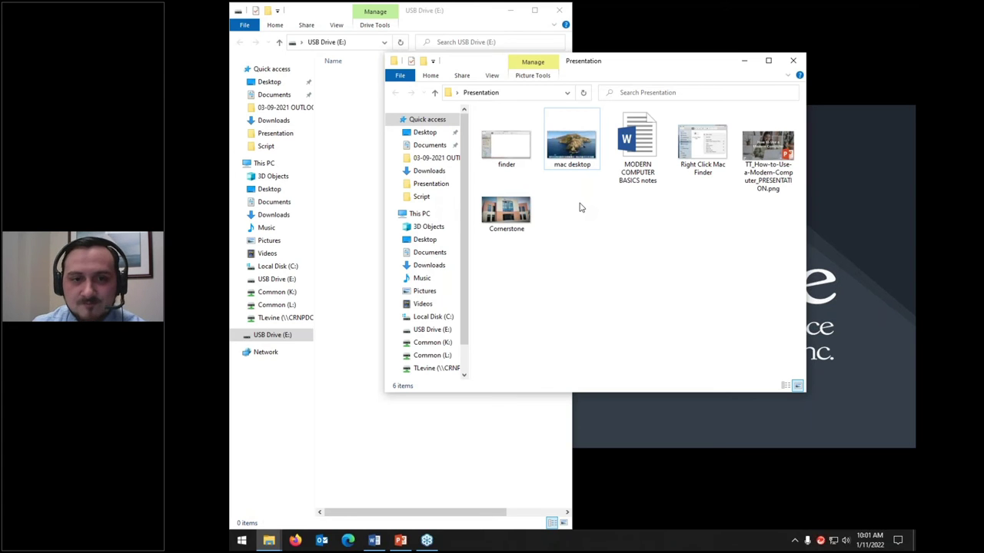
left_click_drag(586, 61, 712, 67)
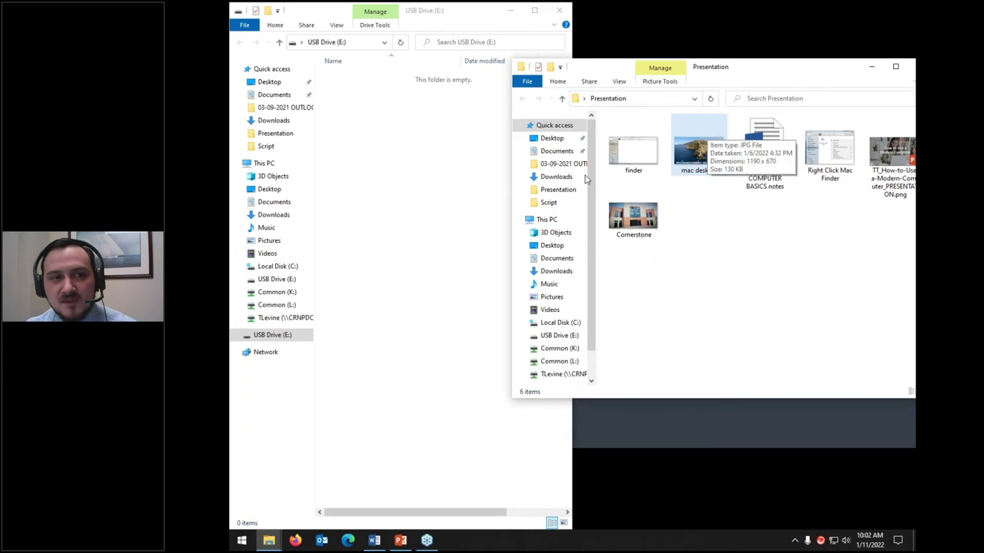
left_click(465, 143)
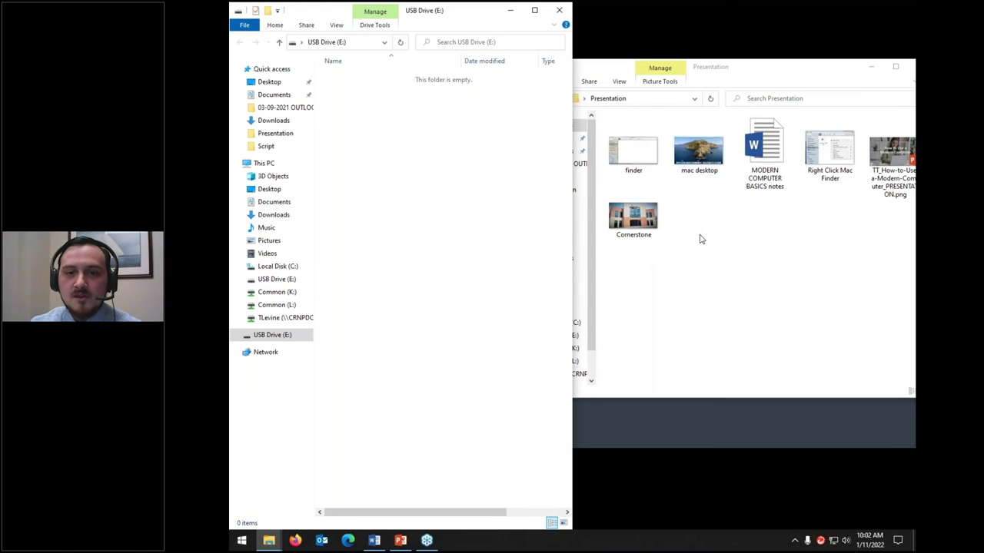
Copy the mac desktop image from the Presentation folder onto USB Drive (E:).
left_click(713, 160)
left_click(713, 160)
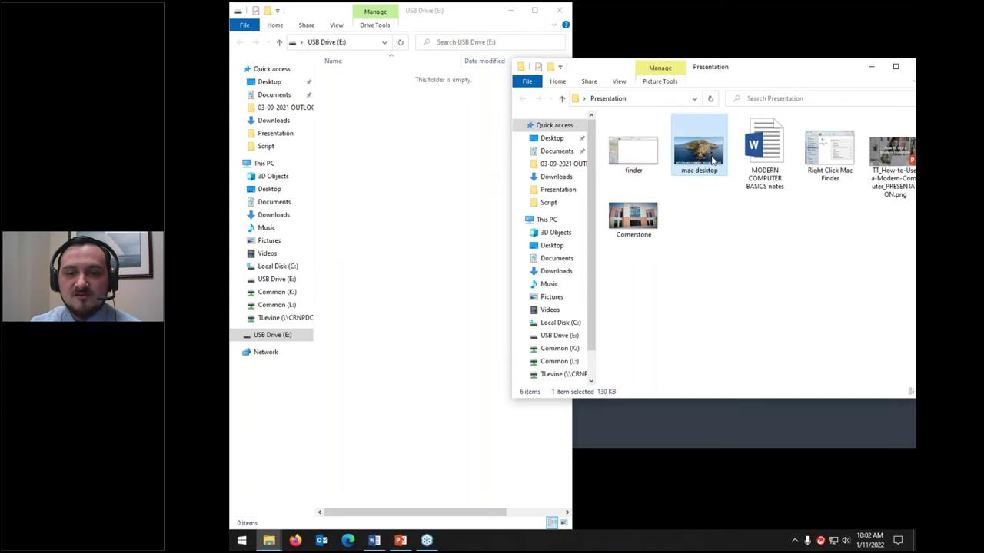
left_click_drag(714, 158, 435, 146)
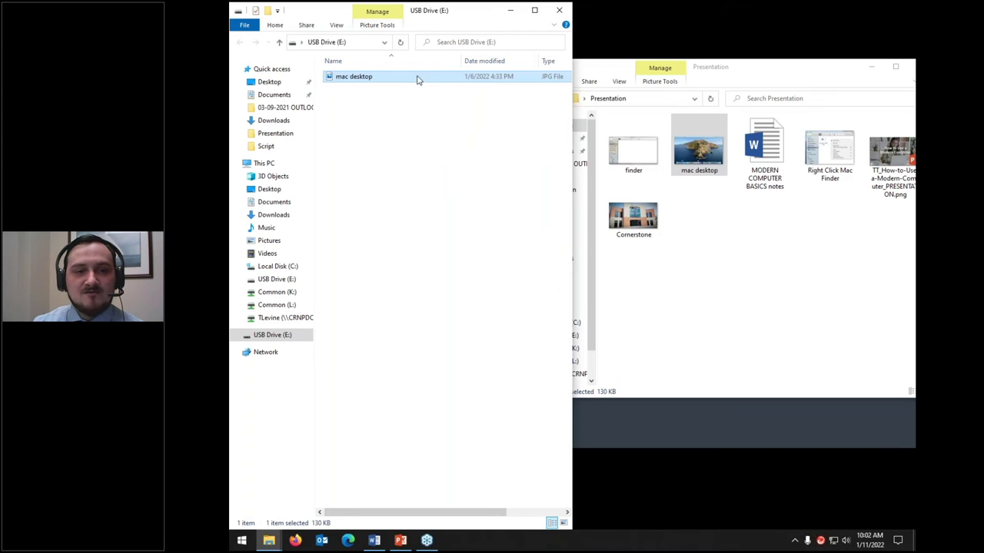
View the mac desktop image stored on the USB drive in Photos, dismiss the import offer, and close the viewer.
key("F2")
key("Return")
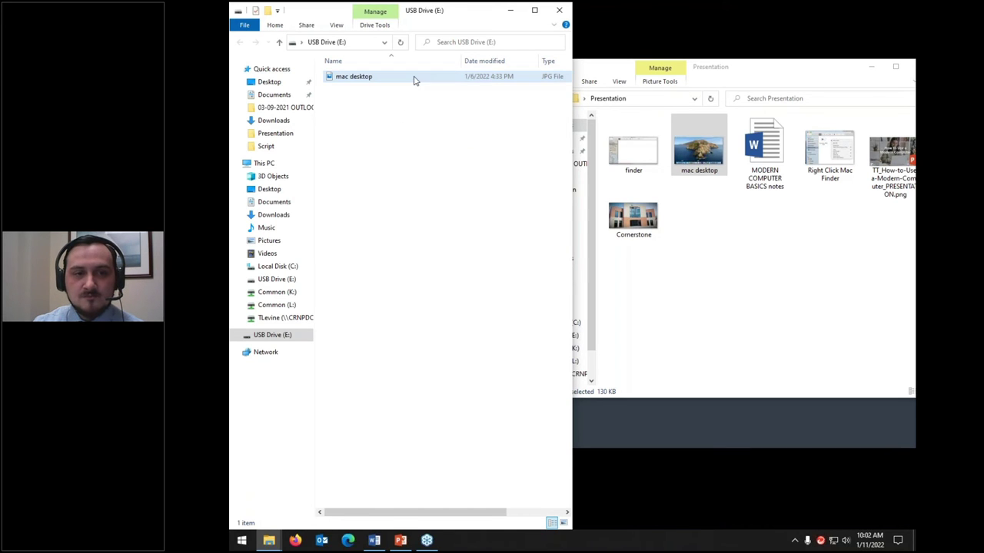
key("Return")
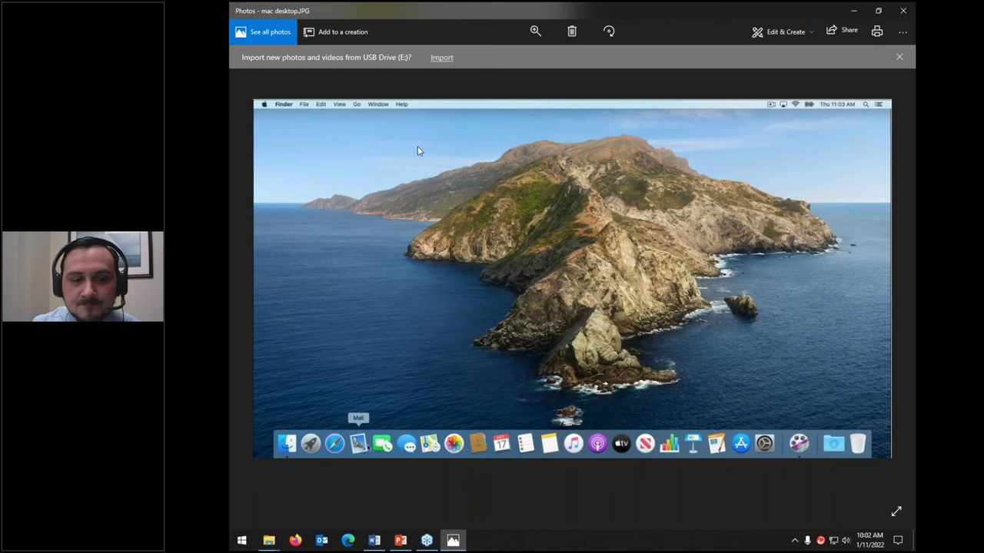
left_click(900, 58)
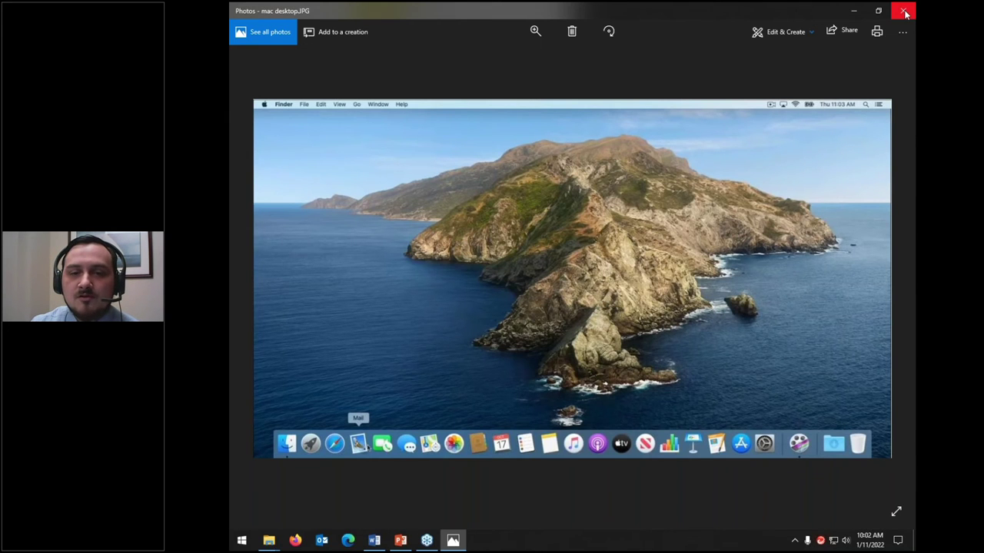
left_click(905, 13)
left_click(513, 186)
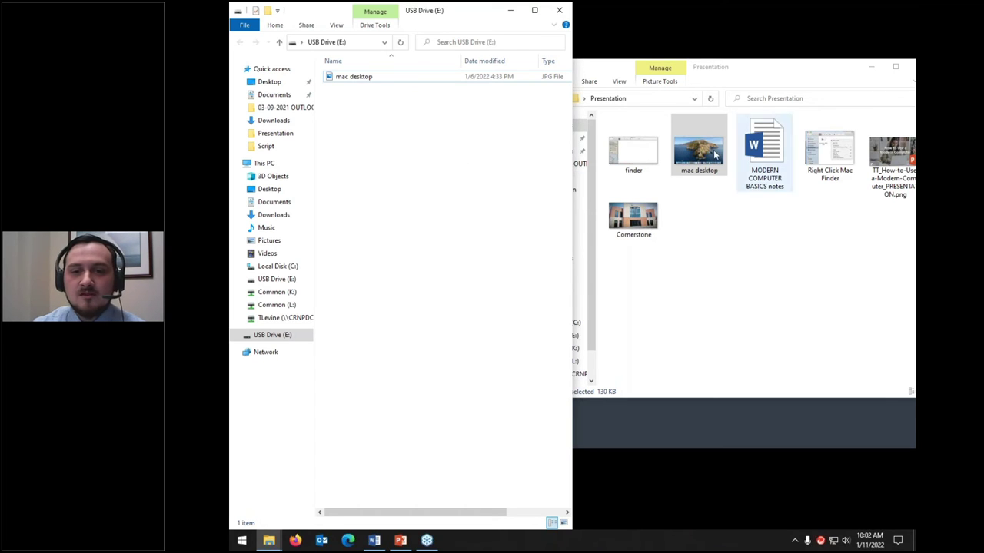
Close the USB Drive (E:) window, then reposition and enlarge the Presentation window and widen its navigation pane.
left_click(561, 12)
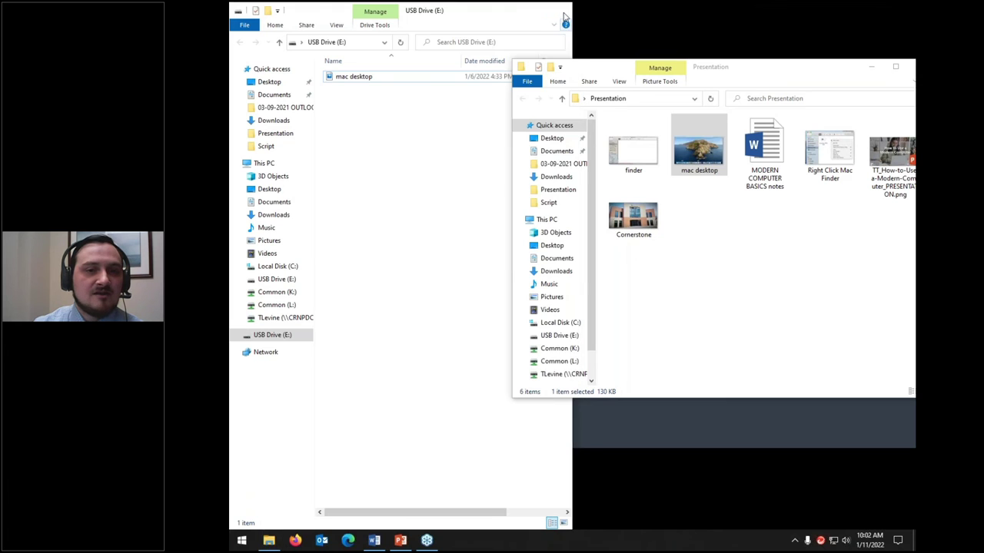
left_click_drag(736, 71, 621, 73)
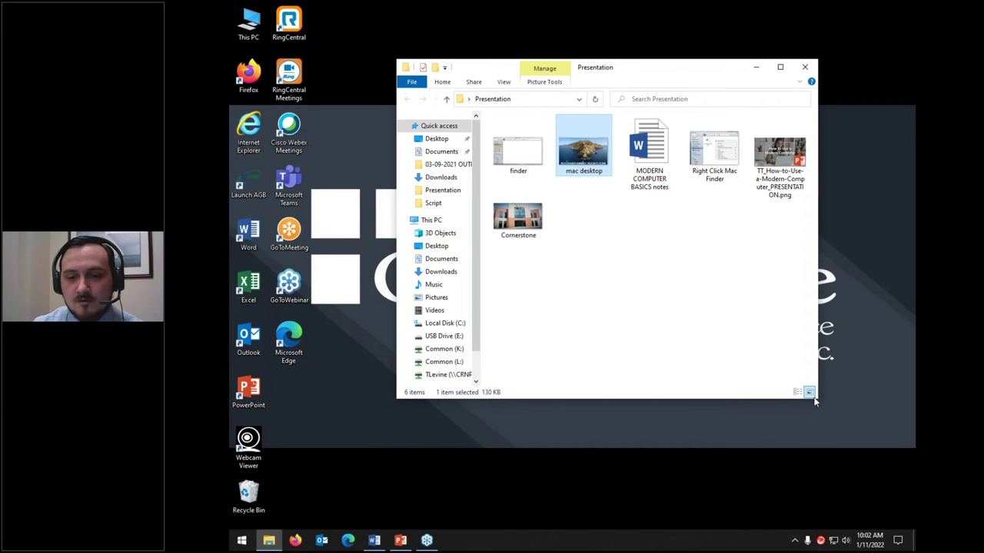
left_click_drag(815, 400, 866, 428)
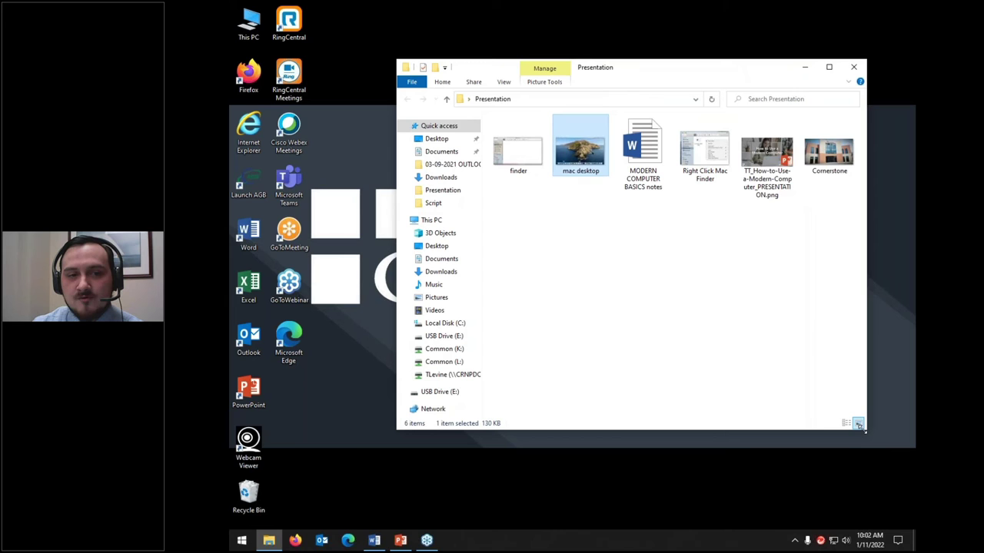
left_click(752, 336)
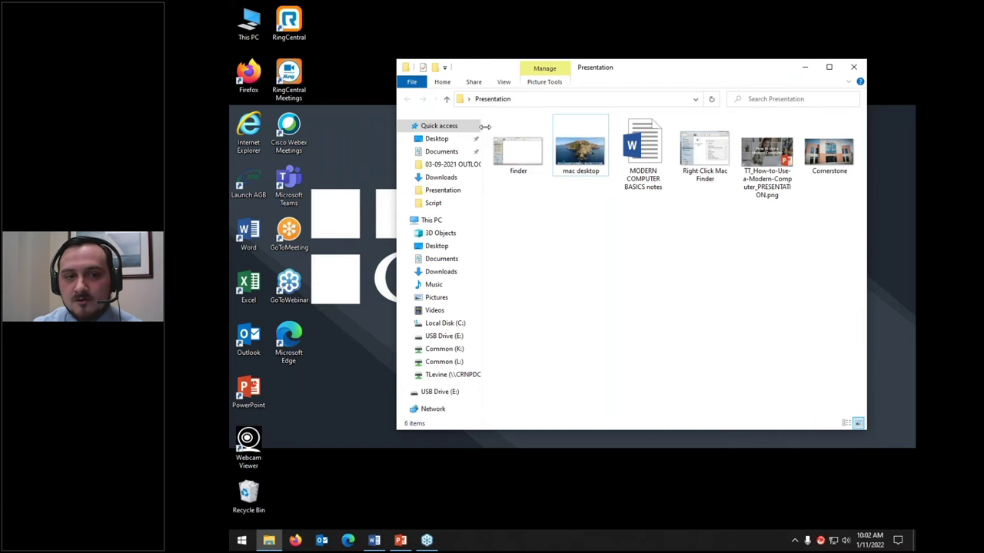
left_click_drag(485, 126, 500, 128)
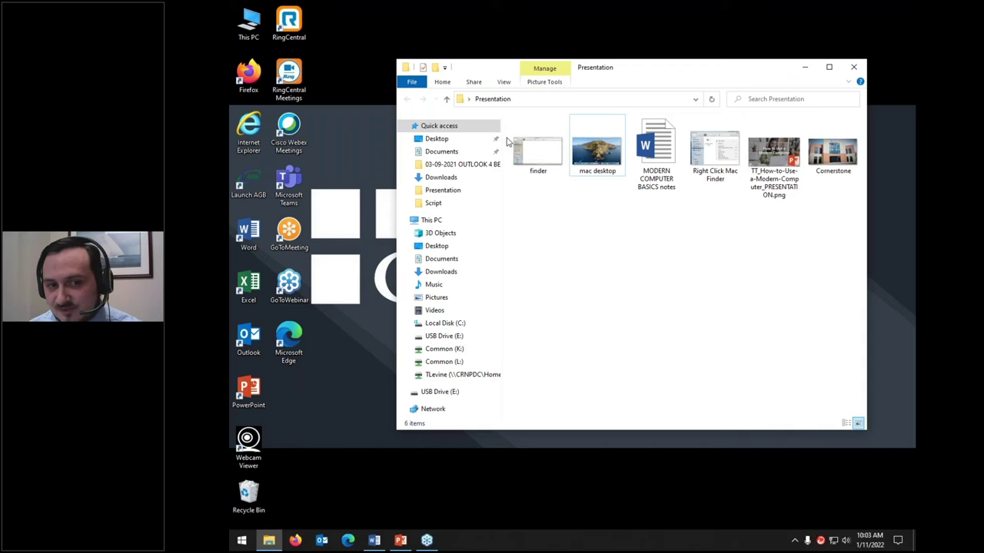
View the finder image from the Presentation folder in Photos, and minimize the viewer to return to the folder.
left_click(528, 146)
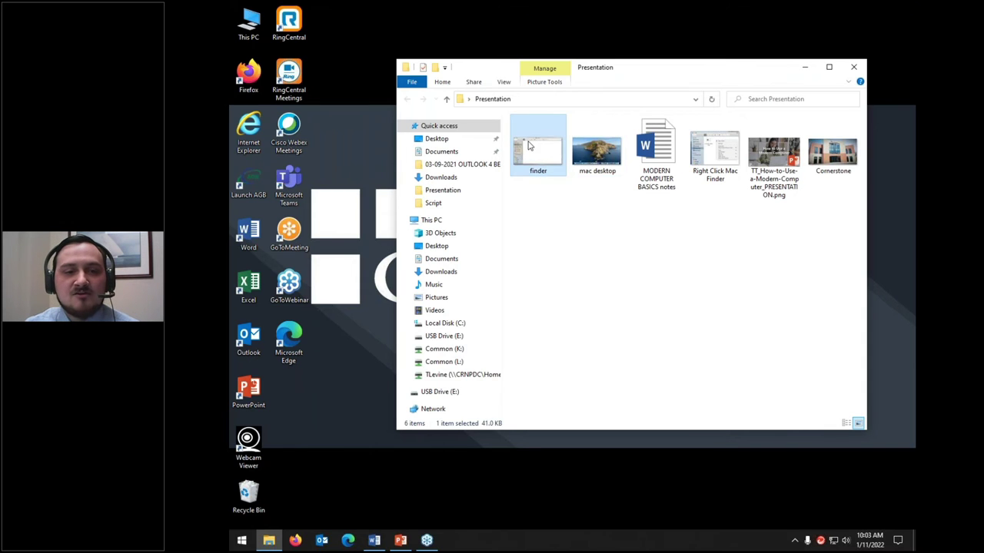
double_click(528, 146)
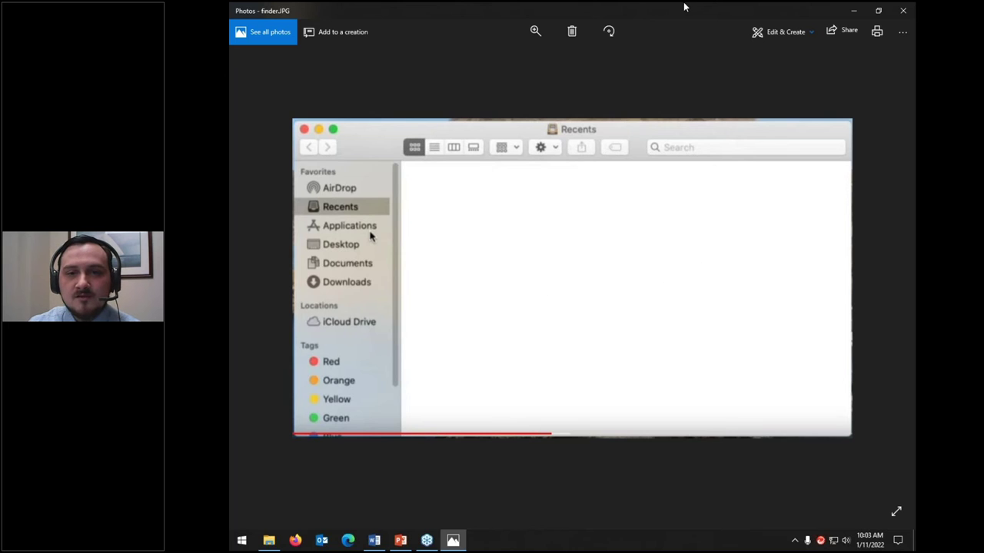
key("super+Down")
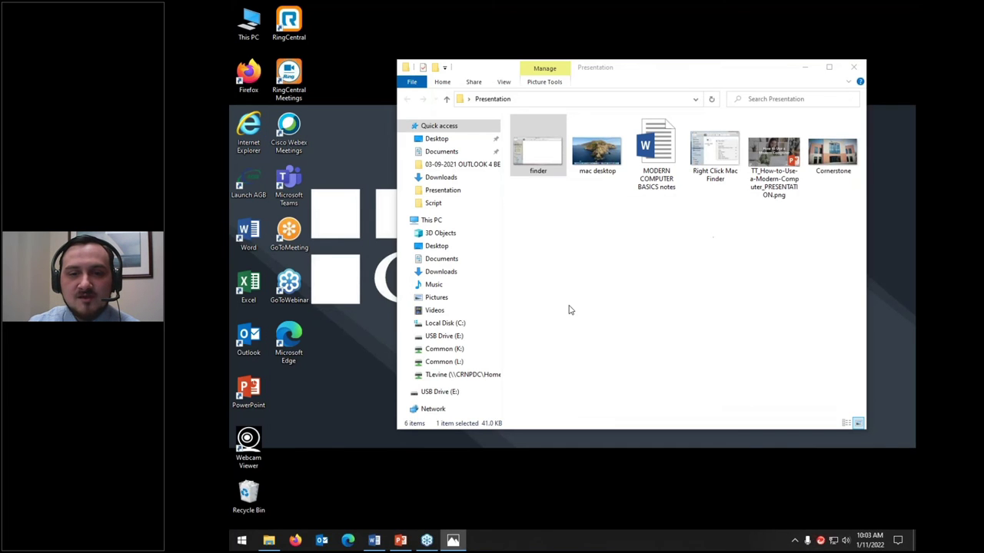
left_click(568, 310)
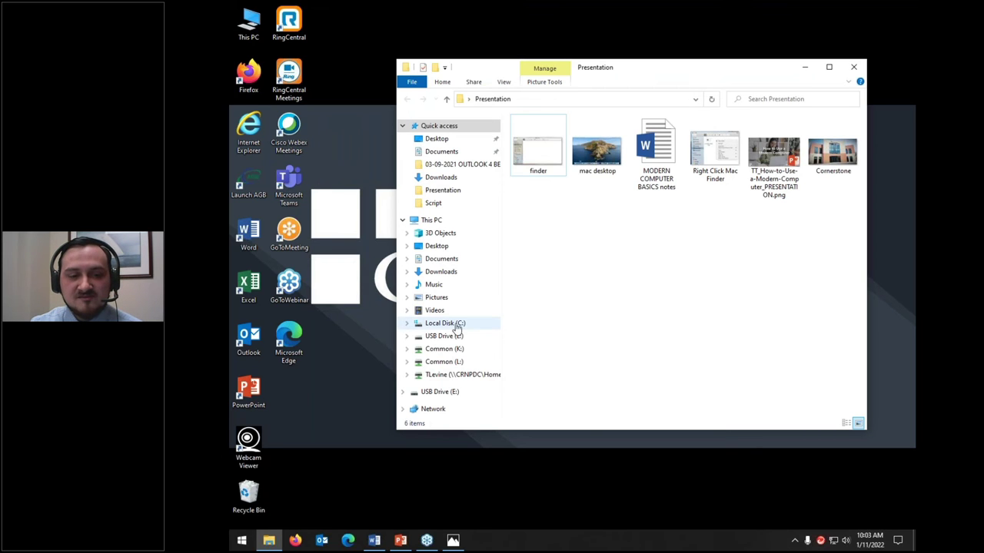
Compare the contents of Local Disk (C:) and USB Drive (E:), and return to Local Disk (C:).
left_click(442, 326)
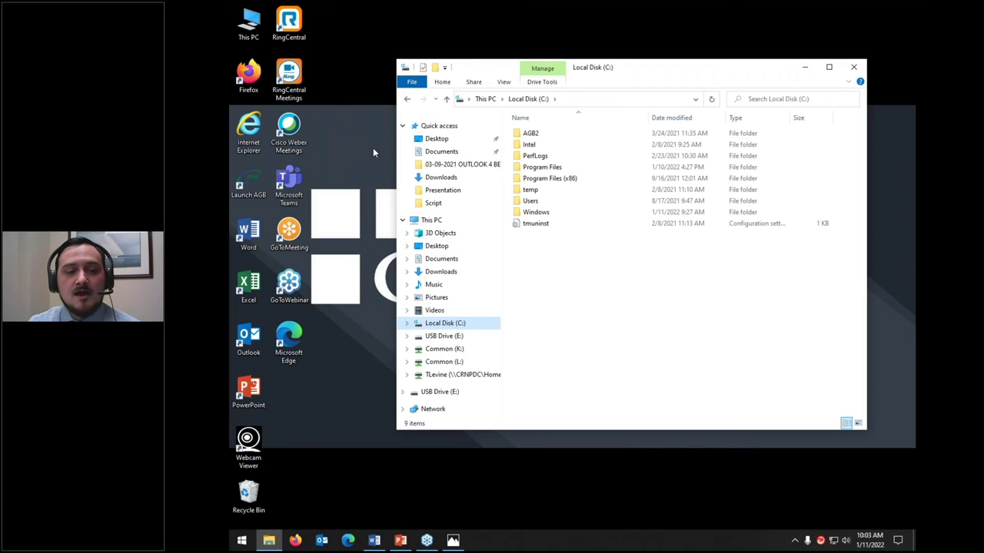
left_click(444, 336)
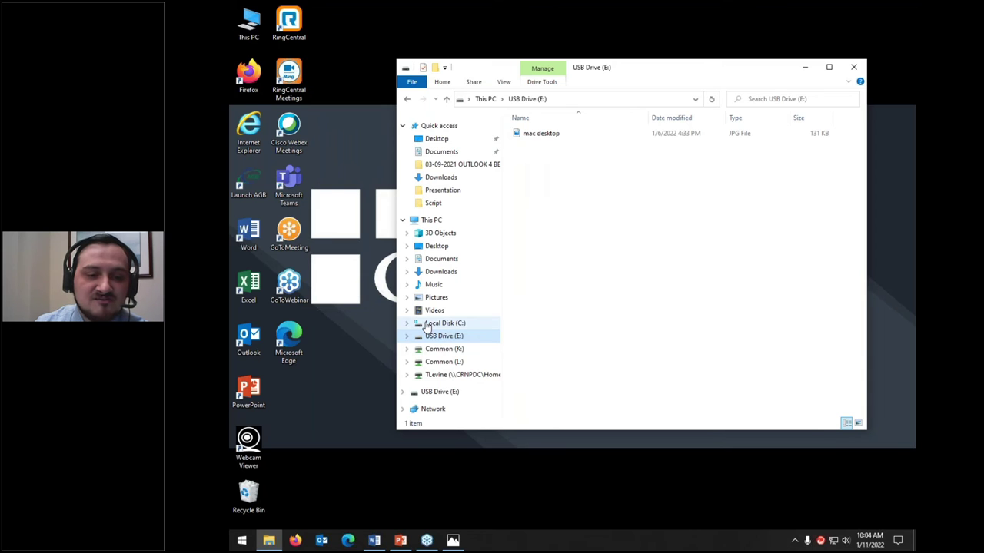
left_click(428, 326)
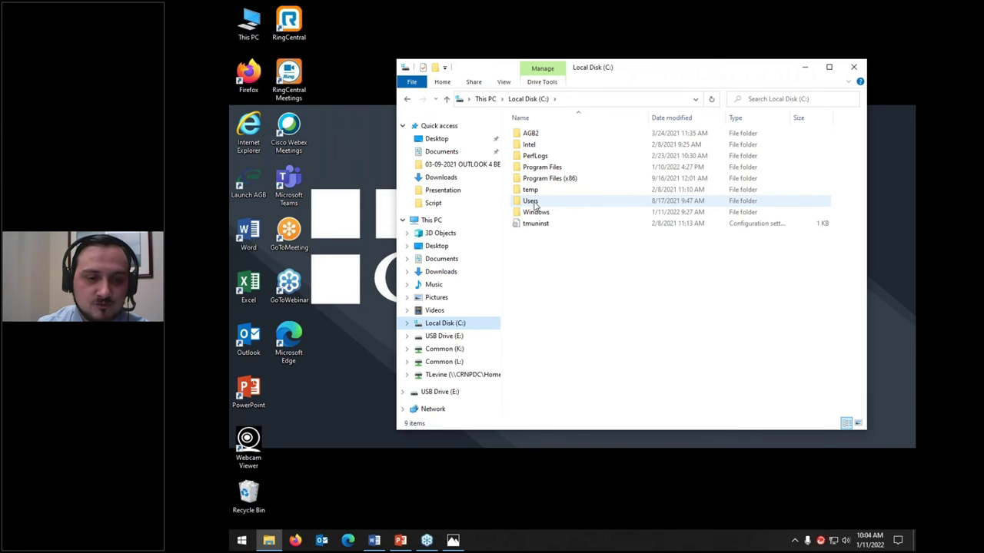
Browse from Local Disk (C:) through Users to the current user's folder, and select File Explorer Demo.
double_click(532, 201)
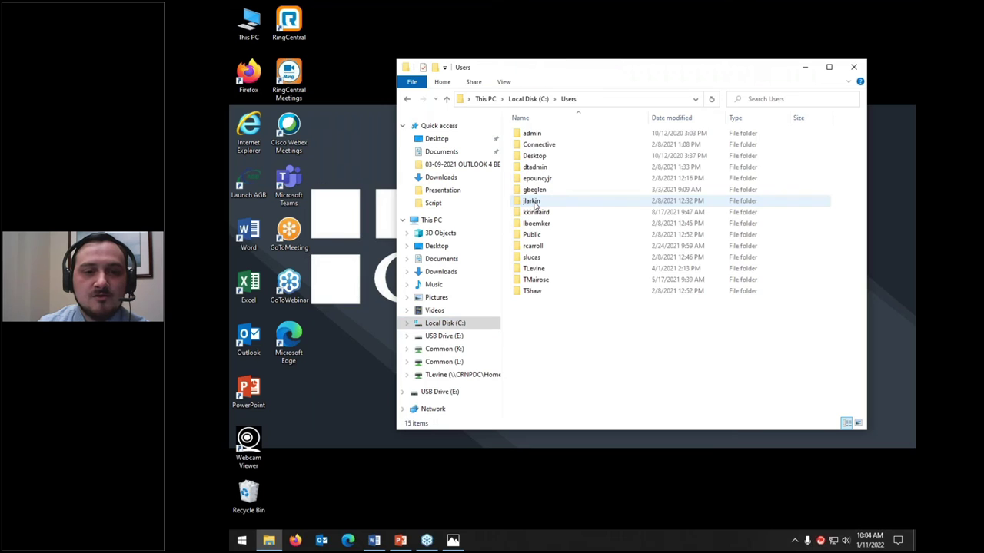
double_click(536, 269)
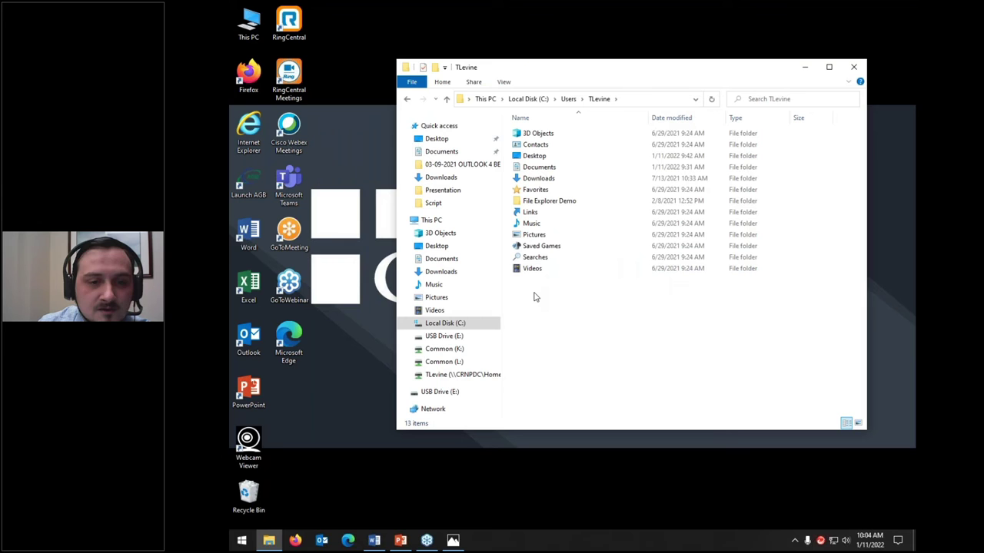
left_click(566, 200)
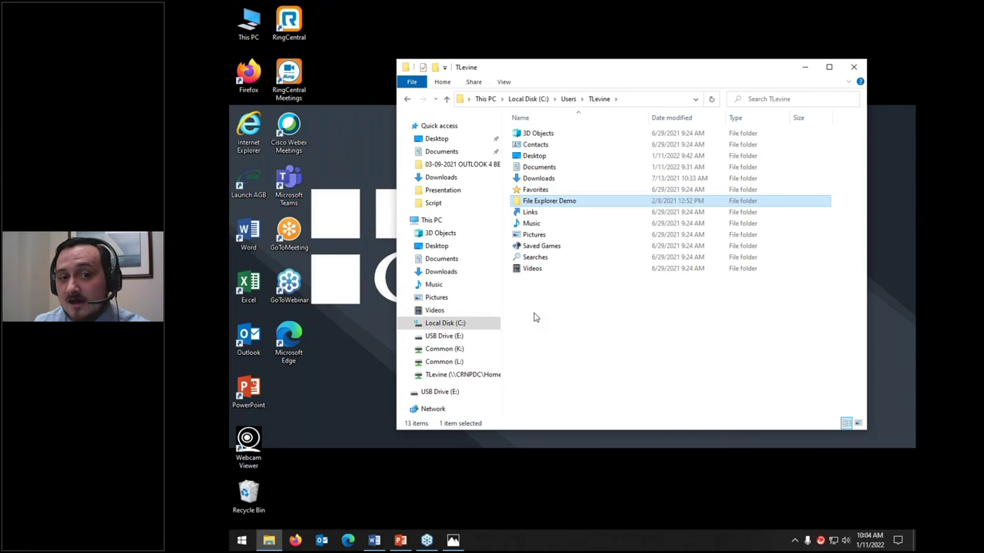
View the contents of the Documents folder inside the current user's folder, and return to the user folder.
left_click(527, 180)
left_click(527, 168)
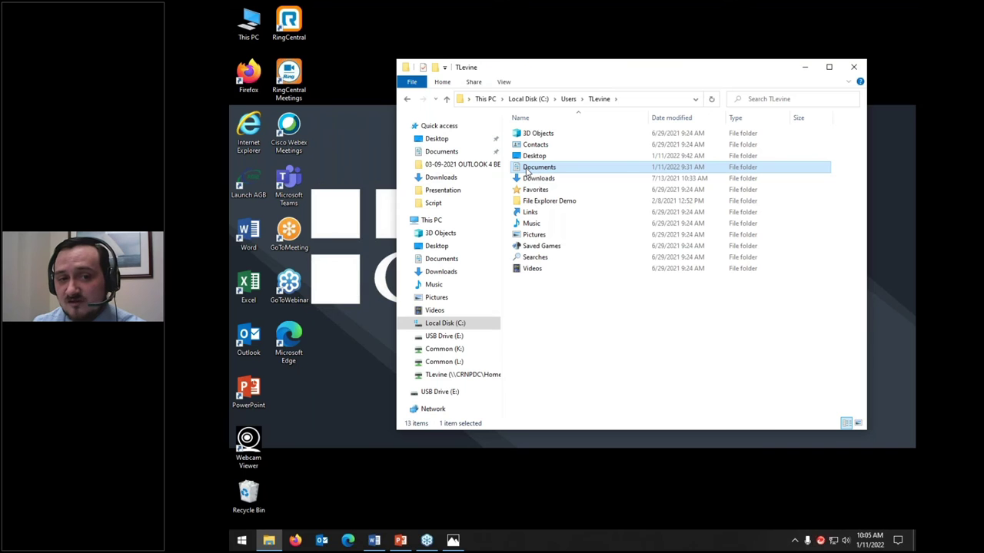
double_click(527, 171)
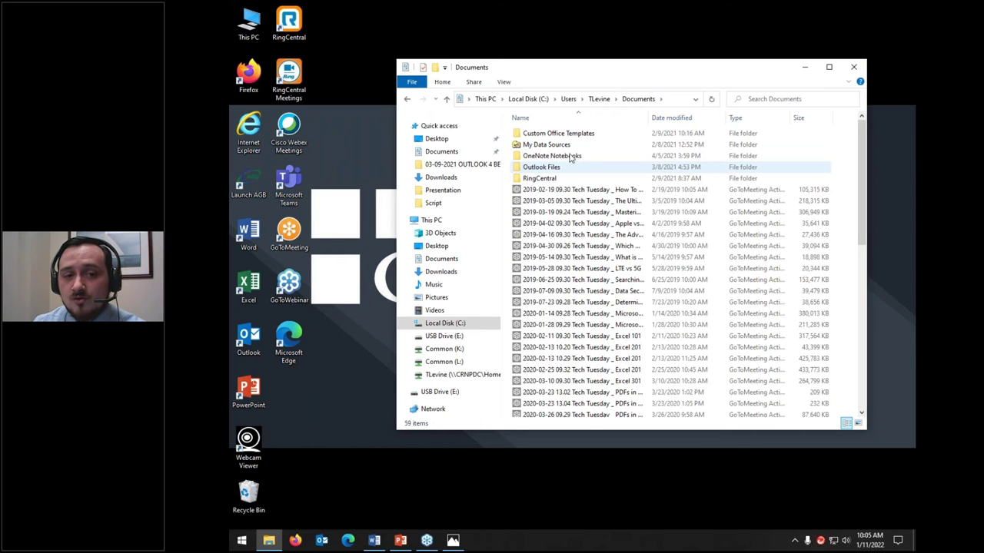
left_click(598, 99)
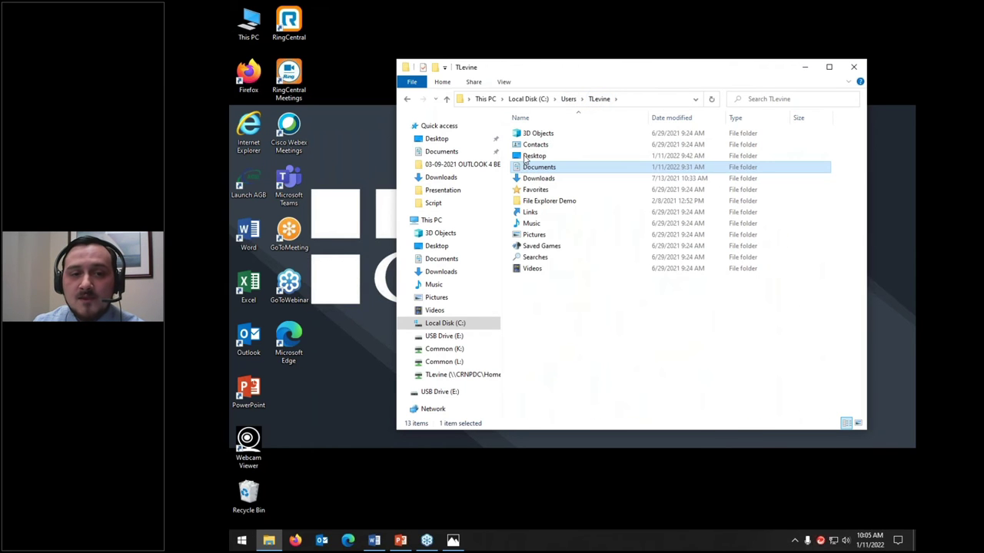
View the Desktop folder, point out the Presentation folder in it, and return to the user folder.
left_click(527, 157)
double_click(525, 157)
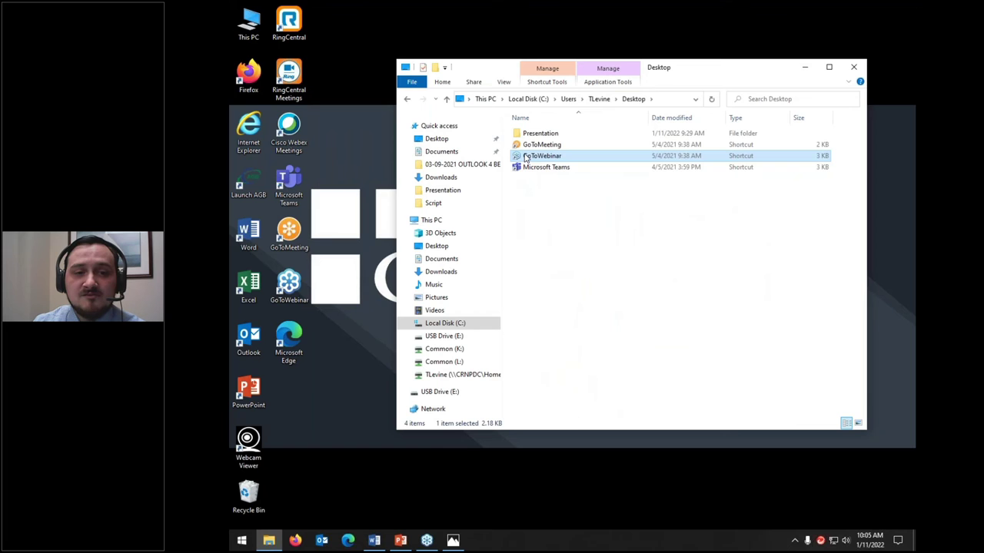
left_click(542, 135)
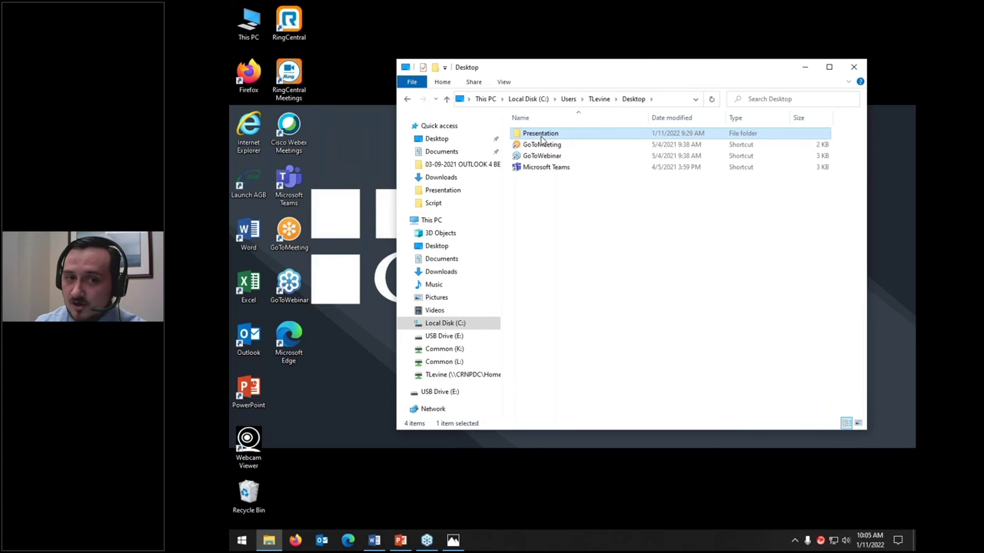
left_click(599, 98)
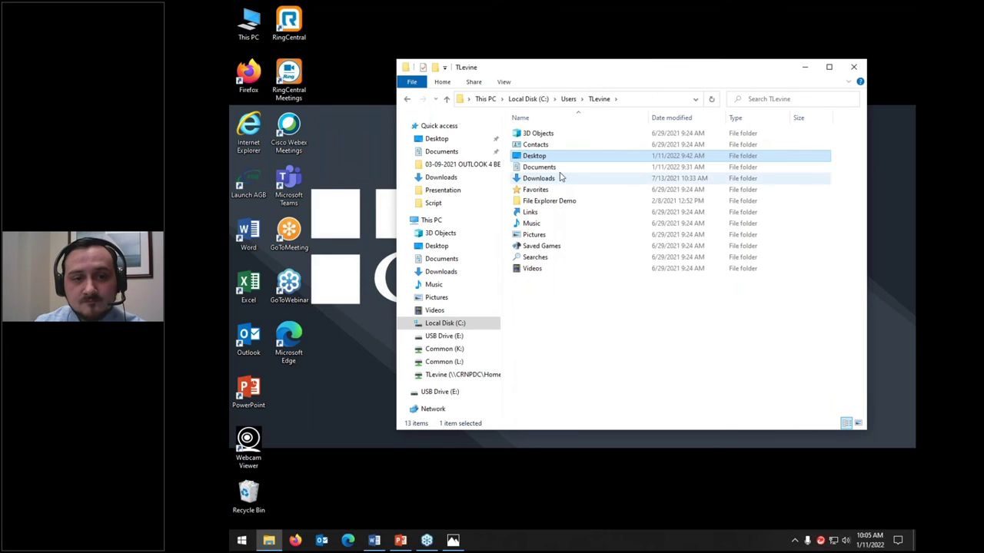
View the Favorites folder in the current user's folder, and return to the user folder.
left_click(544, 189)
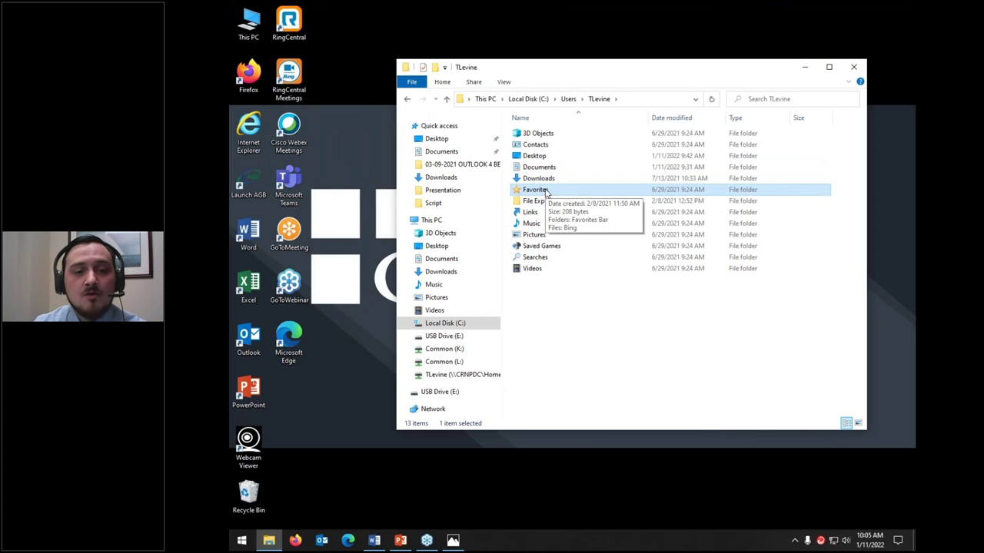
double_click(545, 191)
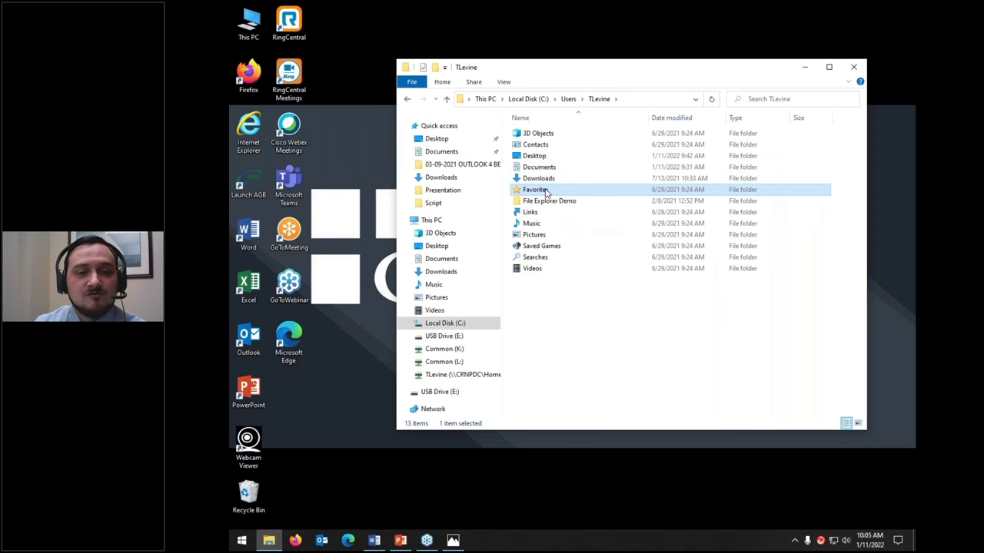
left_click(595, 101)
View the subfolders of File Explorer Demo, and close the File Explorer window.
left_click(563, 201)
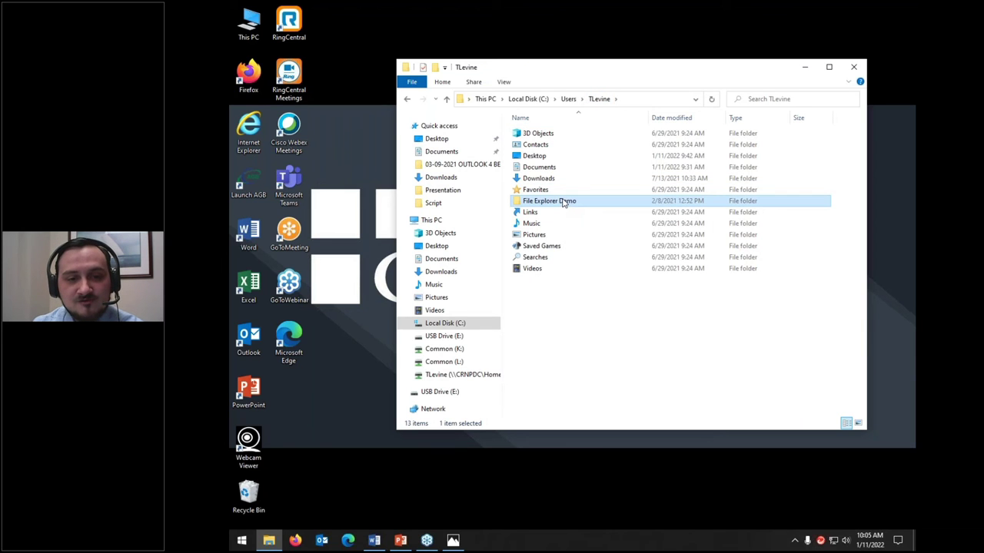
double_click(563, 201)
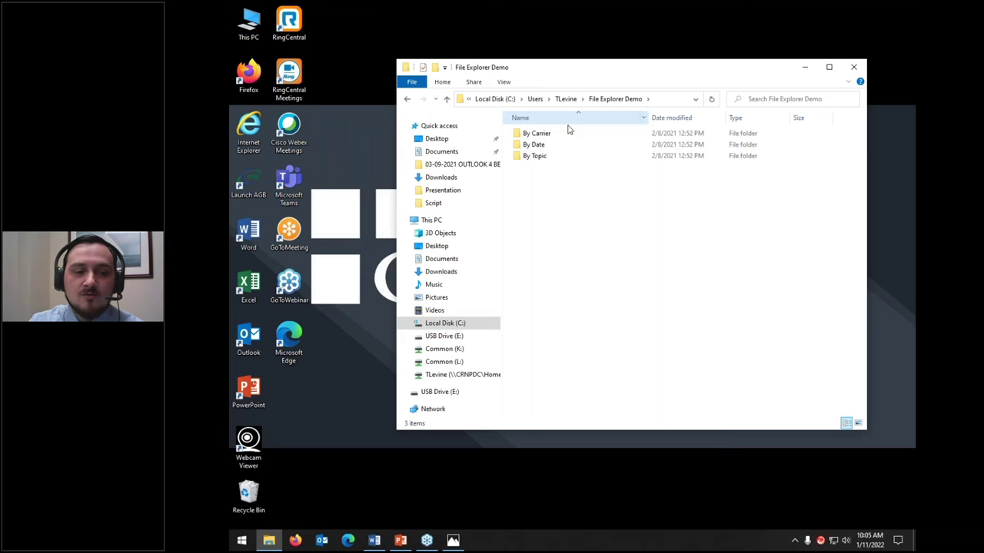
left_click(853, 67)
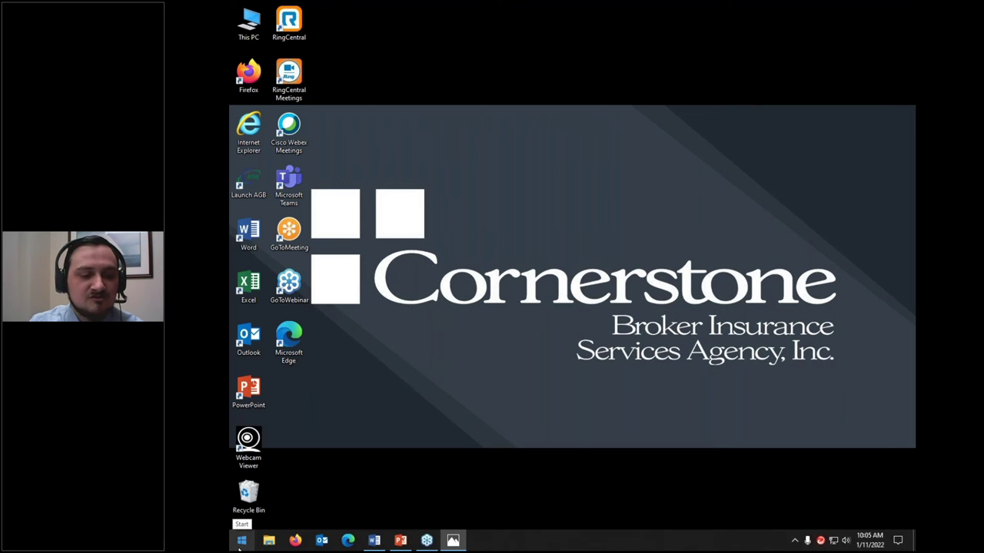
Search Windows for "file" and launch File Explorer from the results.
left_click(240, 542)
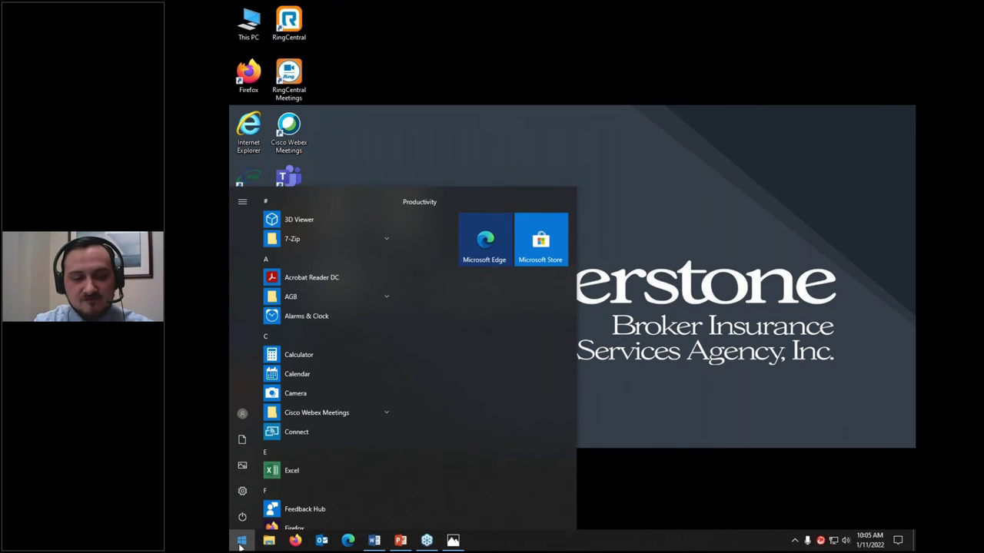
type("file")
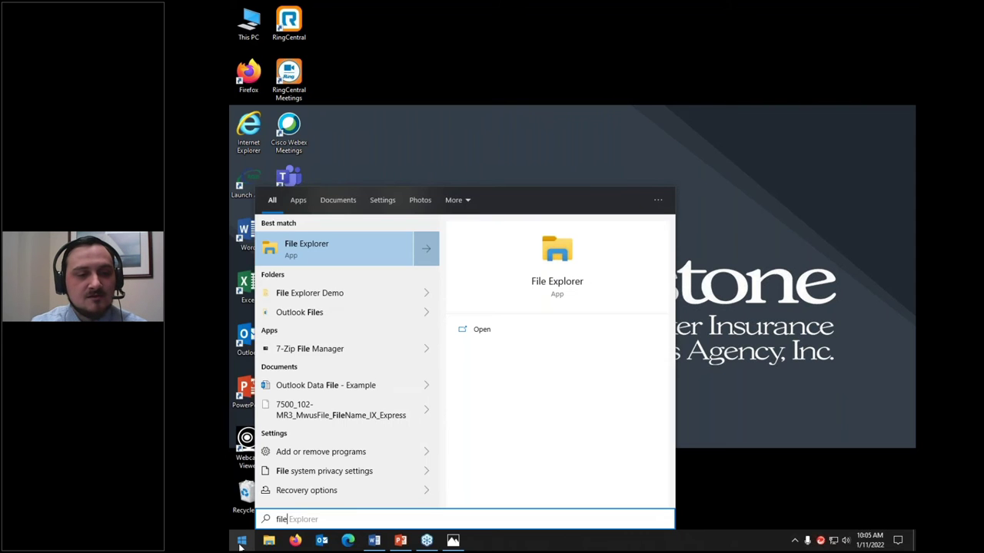
left_click(327, 246)
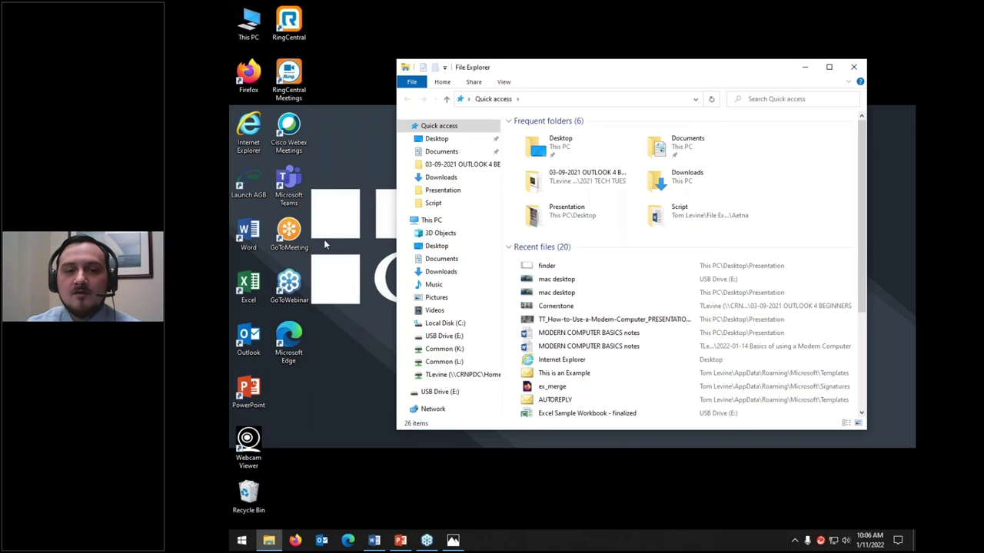
Browse from Local Disk (C:) through Users and the current user's folder to File Explorer Demo.
left_click(446, 323)
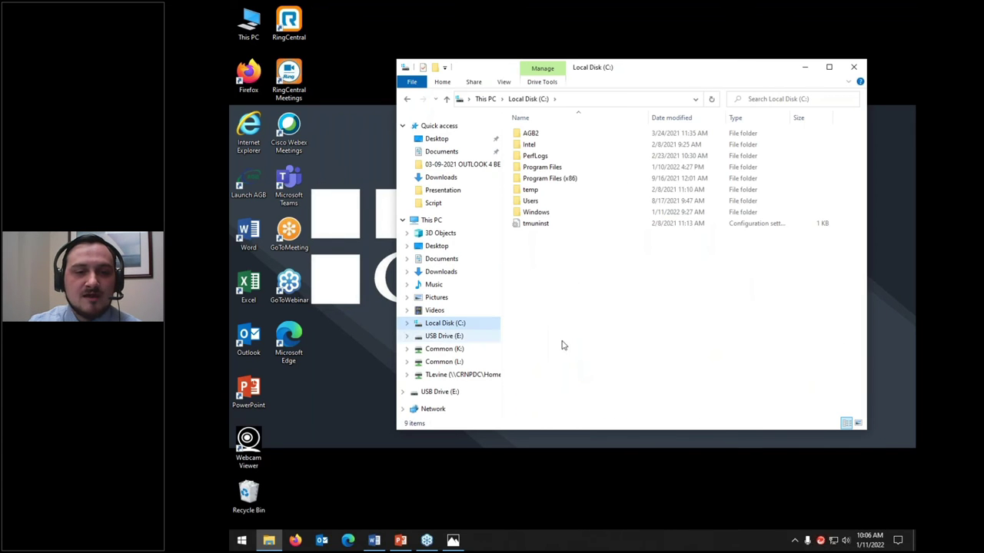
double_click(530, 202)
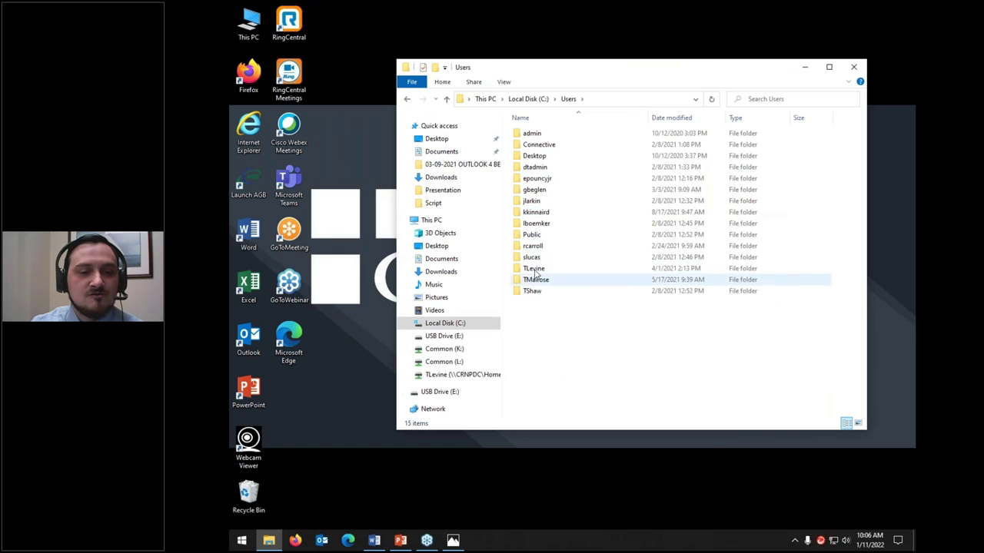
double_click(538, 269)
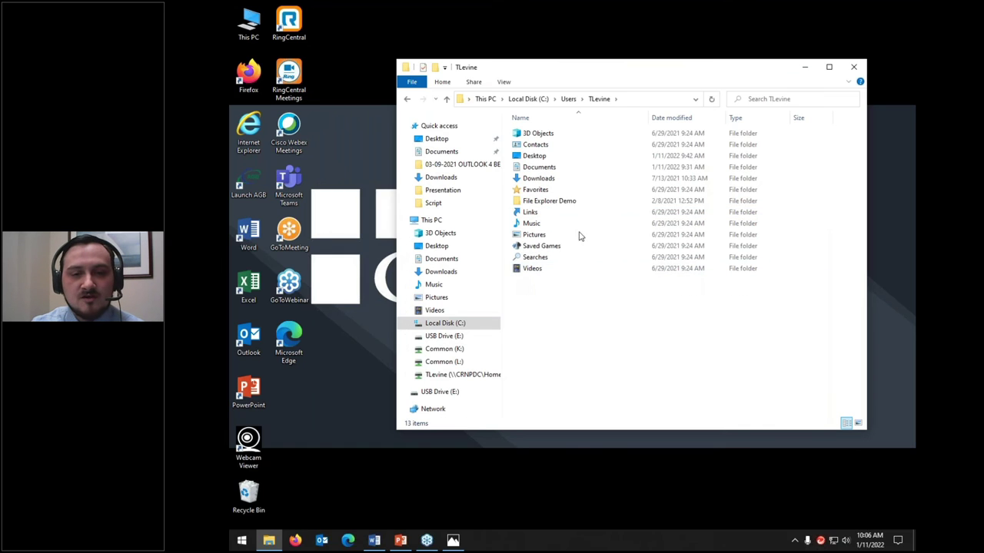
double_click(555, 200)
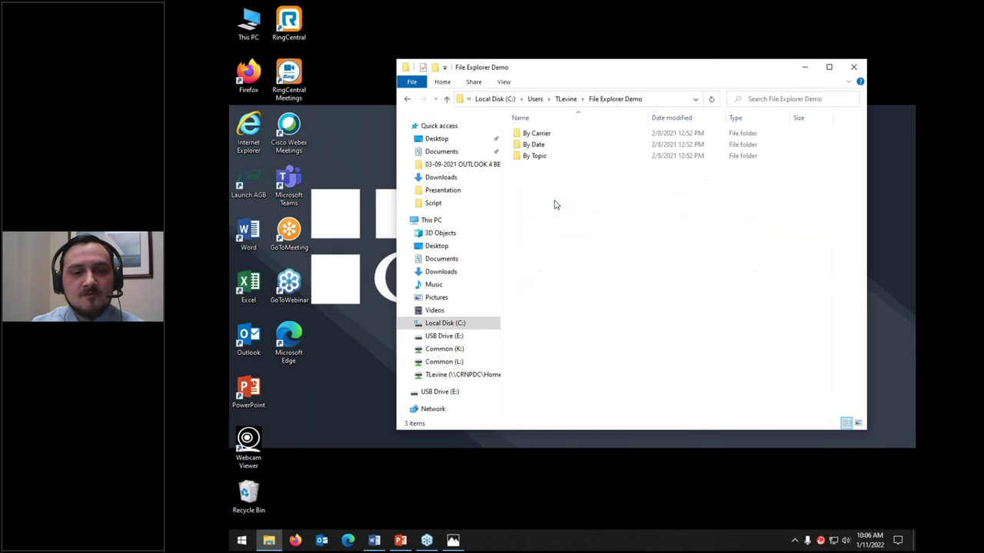
Browse the By Carrier folder, viewing the Oscar subfolder and the Aetna subfolder.
double_click(544, 135)
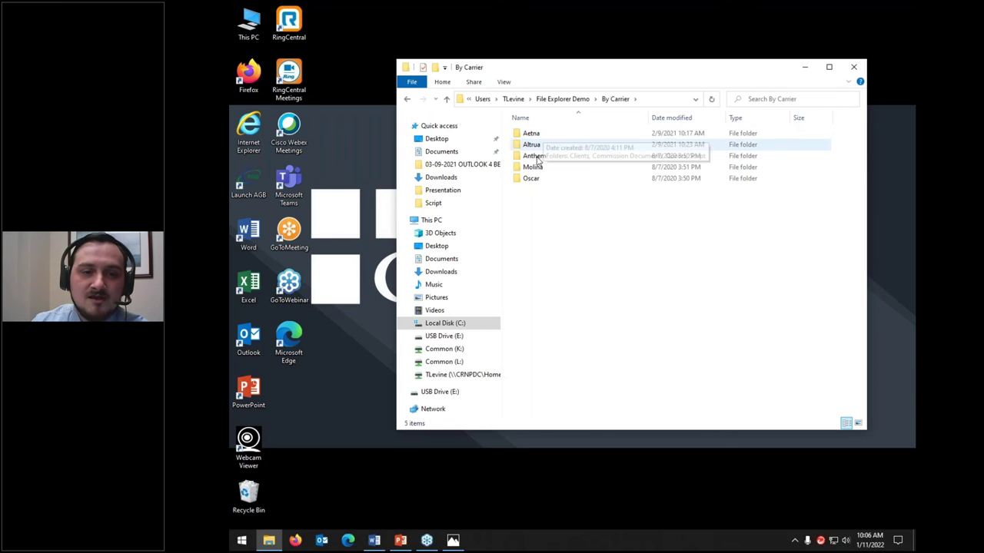
double_click(532, 179)
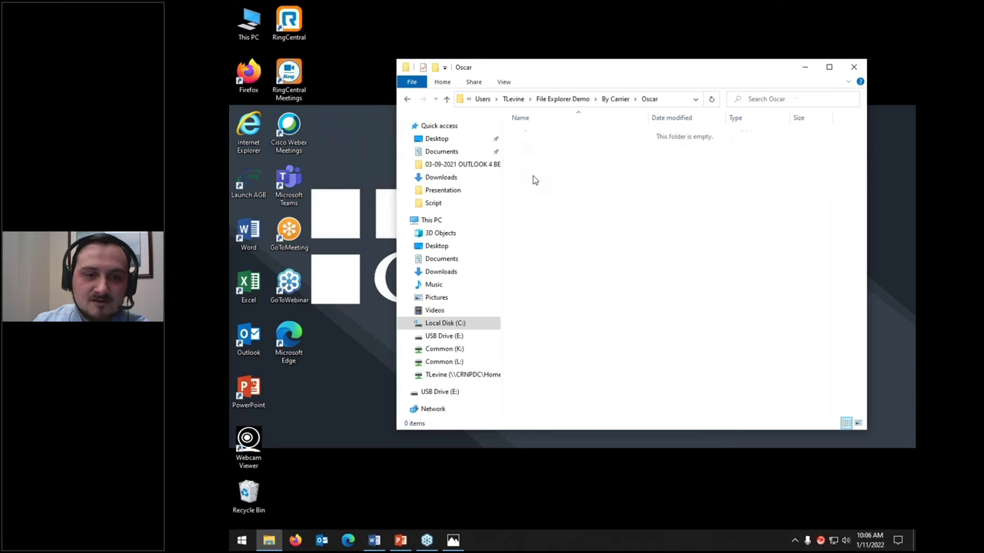
left_click(611, 98)
double_click(549, 134)
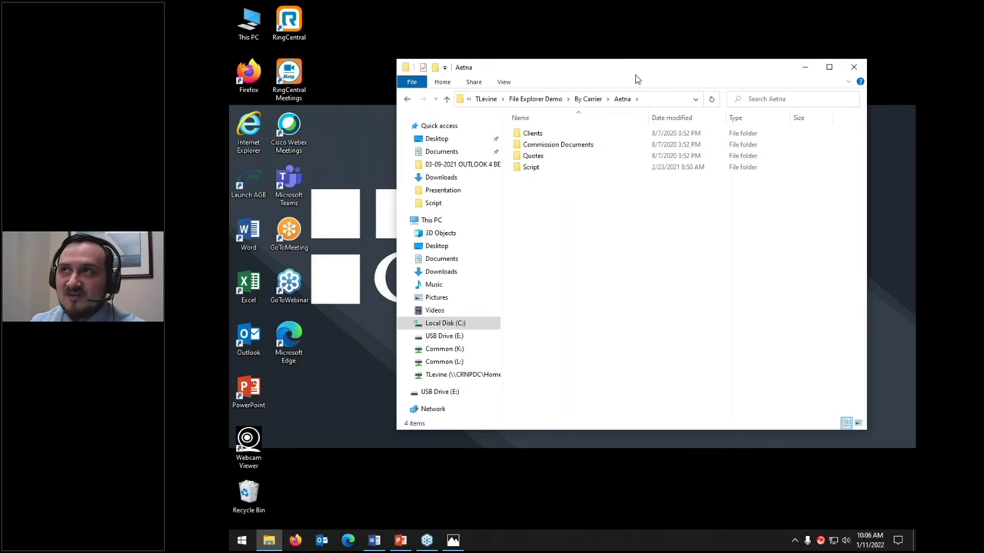
Reposition the Aetna folder window on the desktop, and minimize and restore it.
left_click_drag(637, 81, 652, 89)
left_click_drag(754, 102, 914, 129)
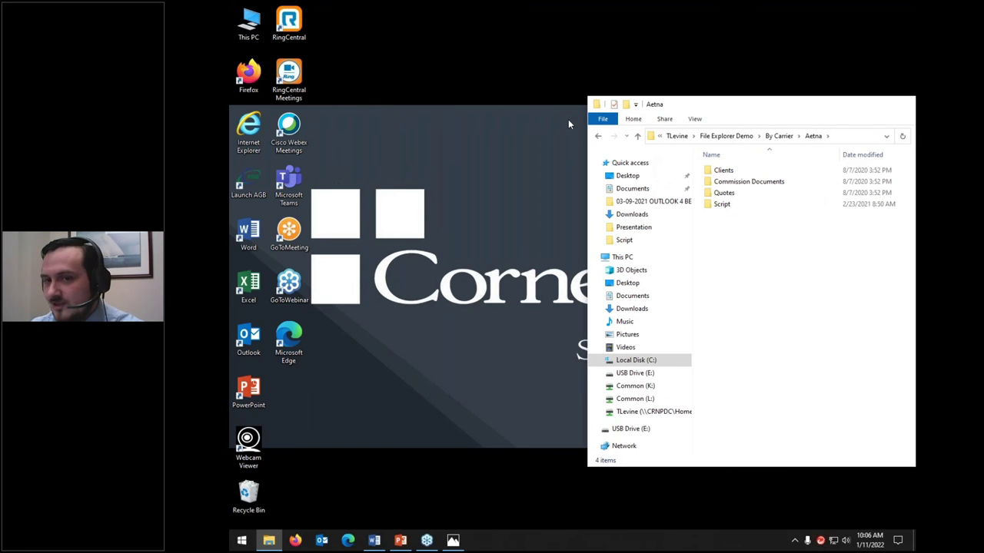
left_click_drag(804, 108, 553, 93)
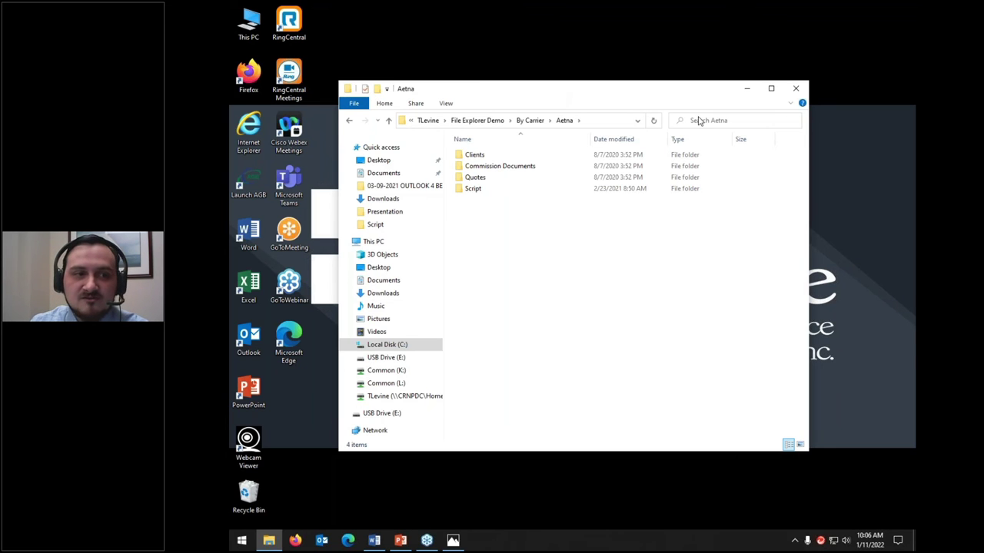
left_click(746, 89)
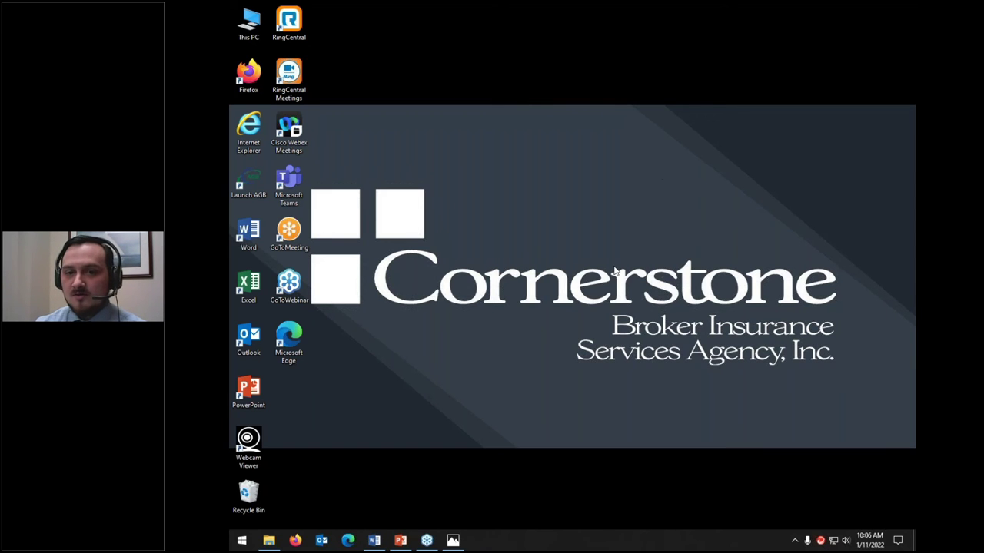
left_click(269, 540)
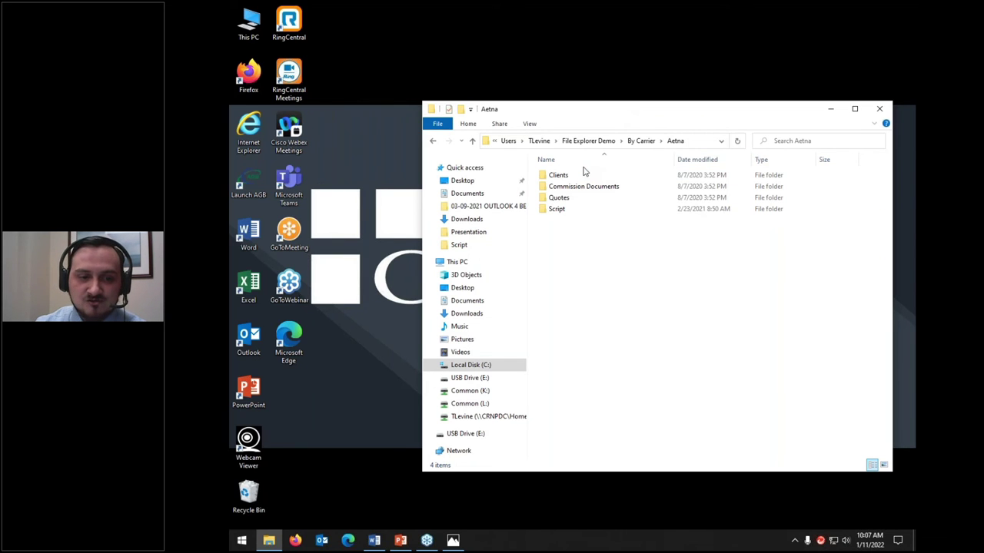
Show the Desktop folder's recent searches, and briefly view the finder image in Photos for comparison.
left_click(477, 288)
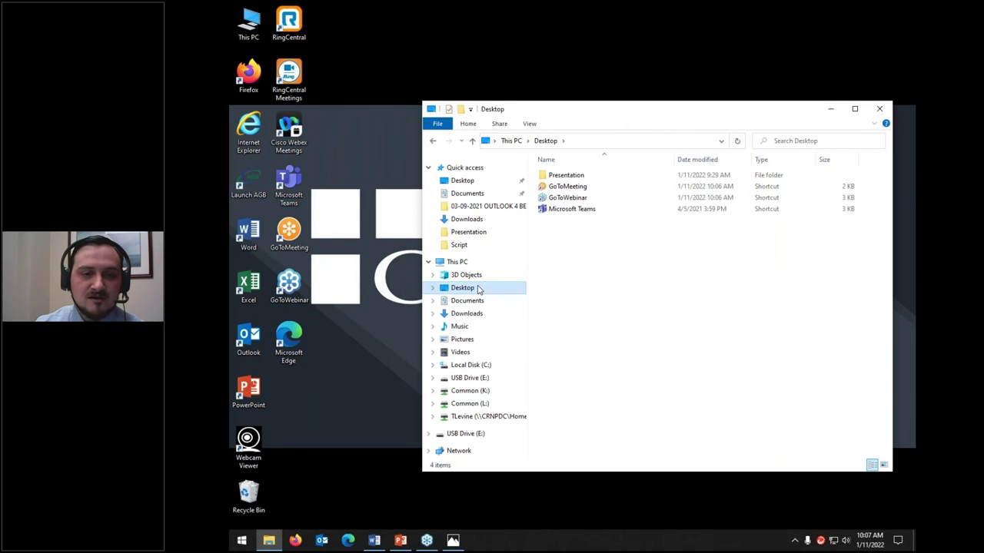
left_click(820, 145)
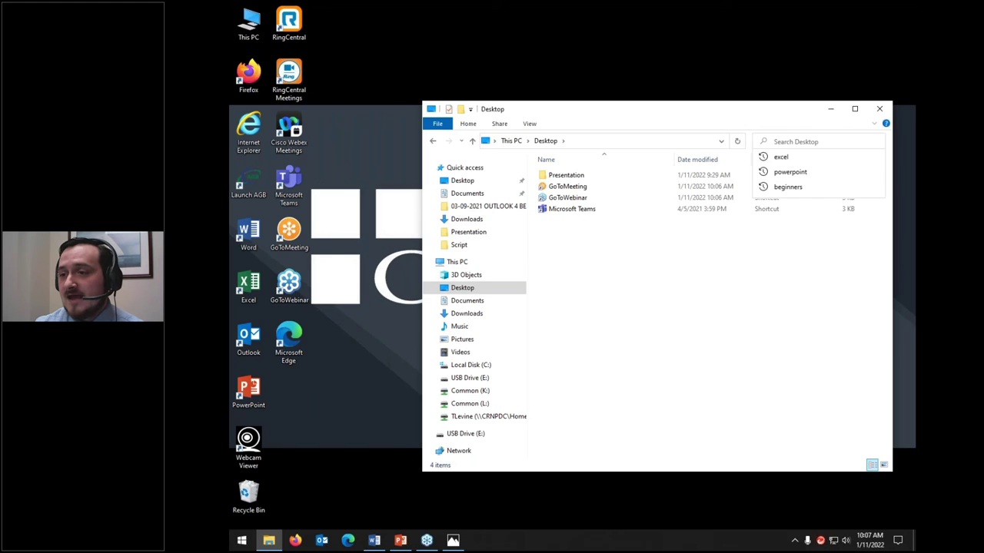
key("alt+Tab")
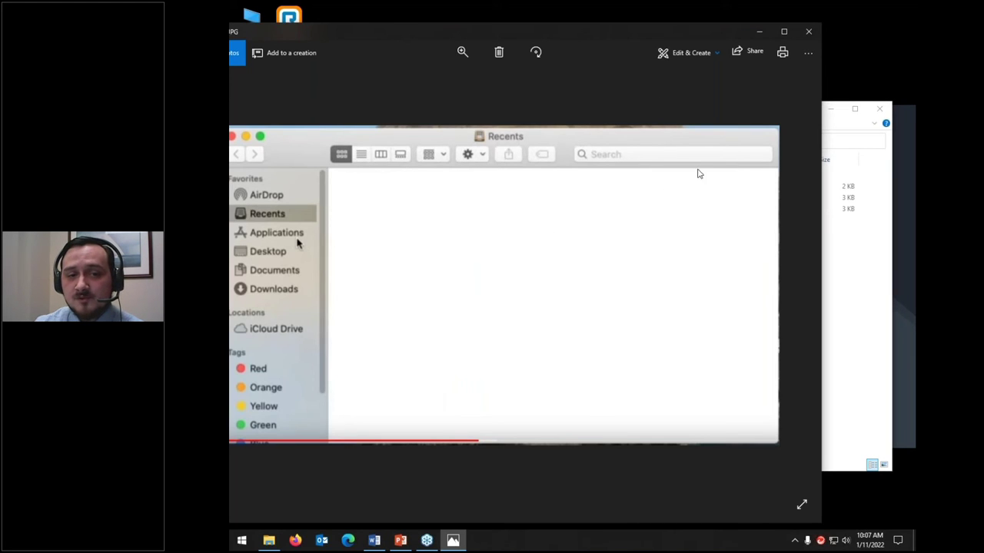
key("alt+F4")
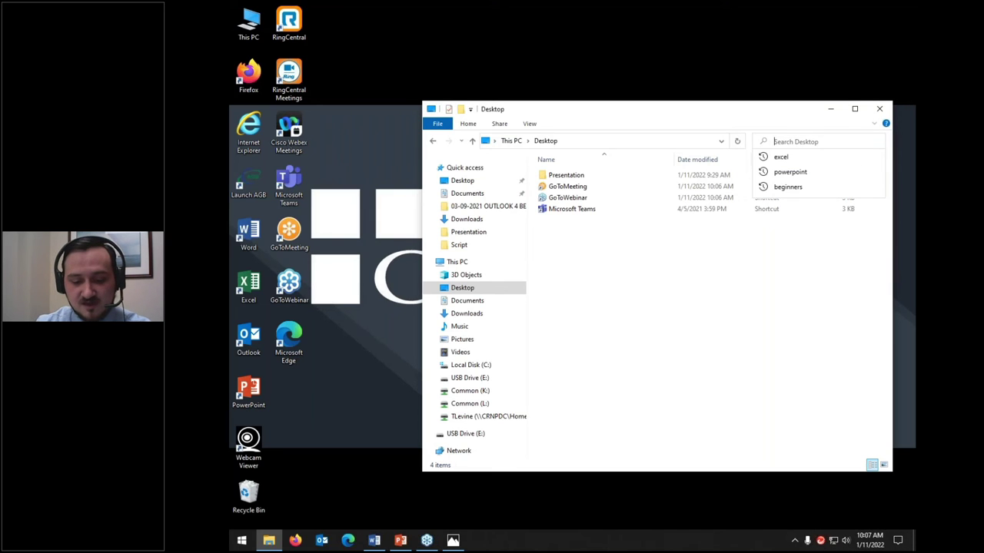
Search the Desktop folder for "goto", and clear the search text.
type("goto")
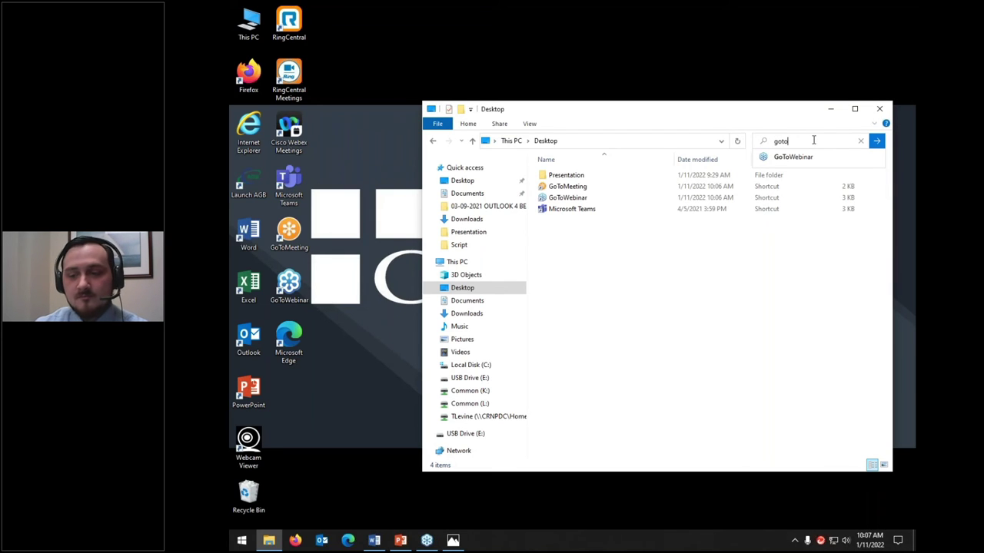
left_click(878, 143)
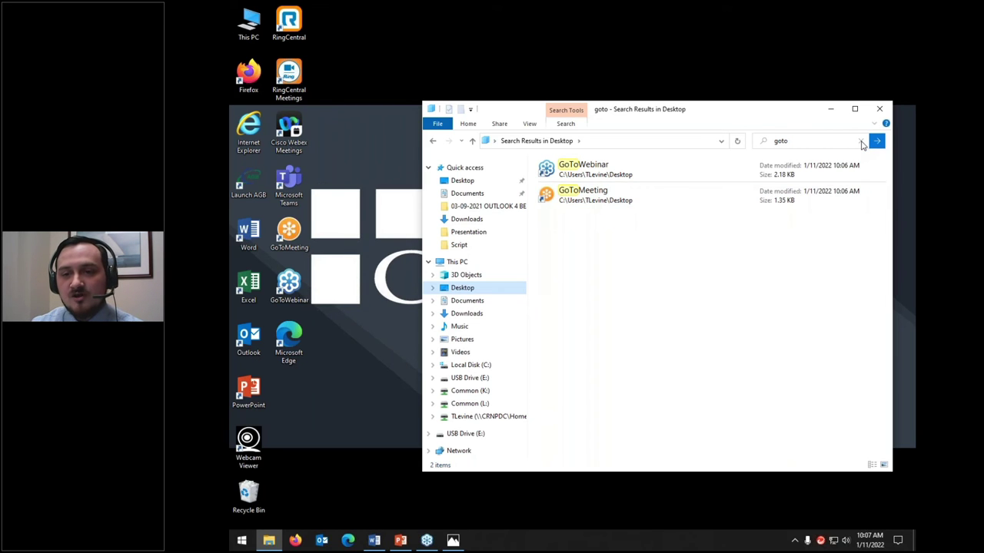
left_click(861, 142)
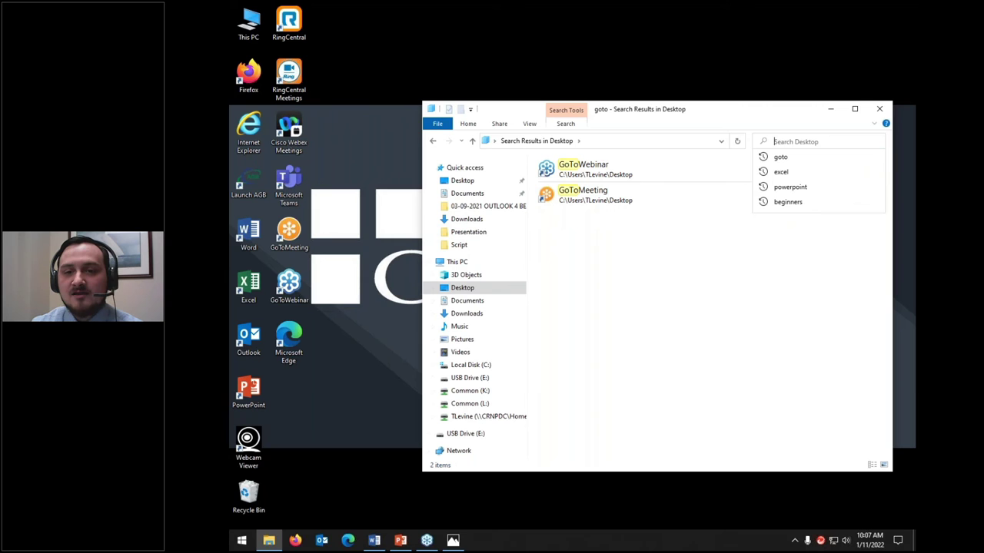
Search the Desktop folder for "excel", and clear the search text.
left_click(709, 265)
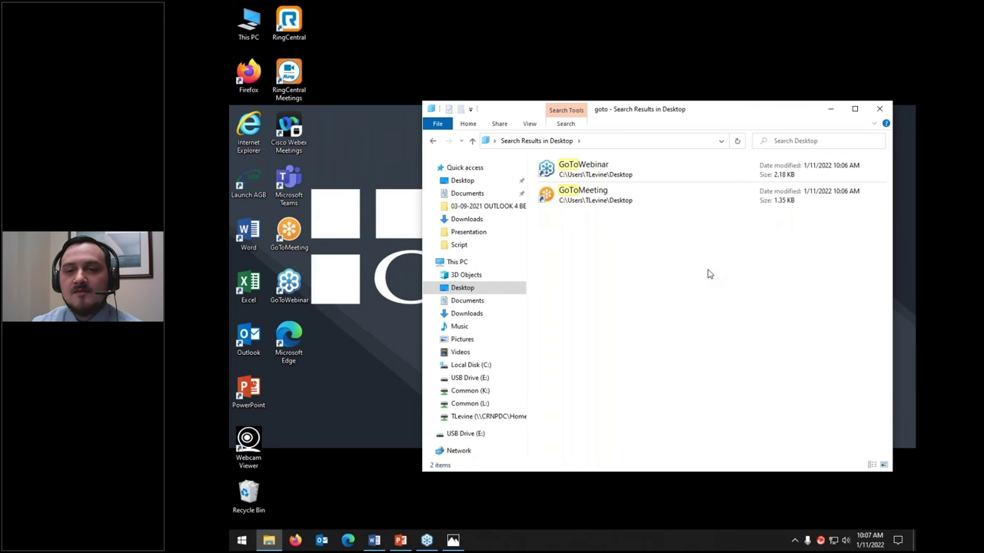
left_click(838, 143)
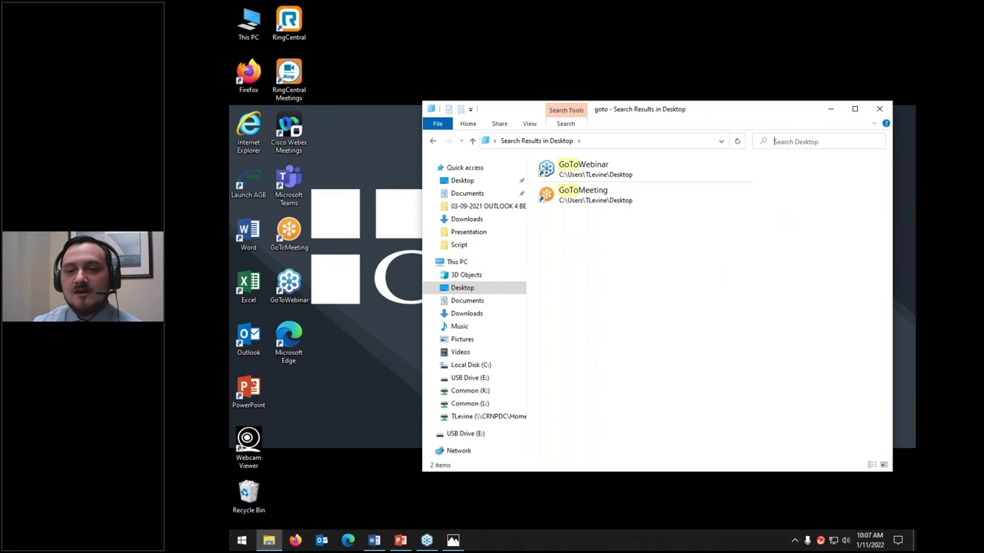
type("excel")
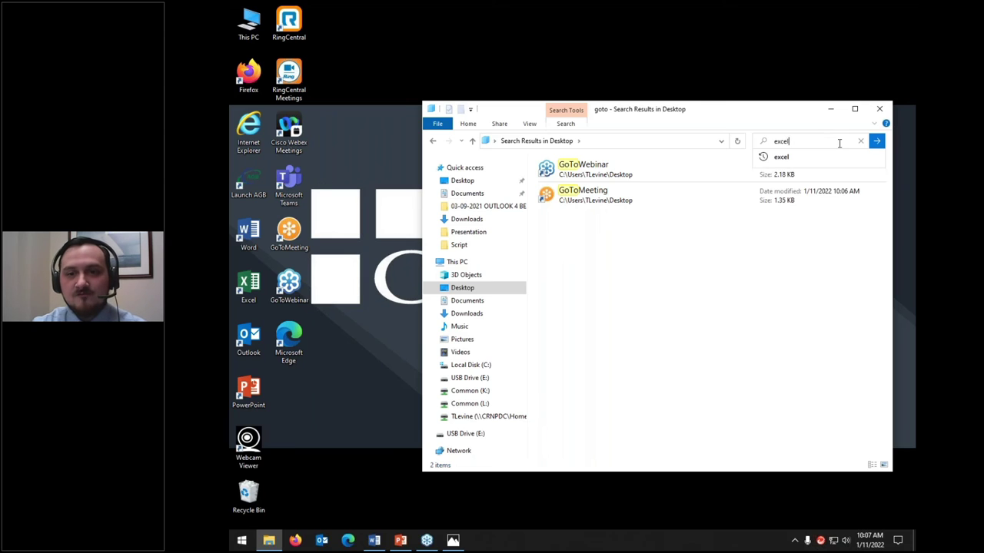
key("Return")
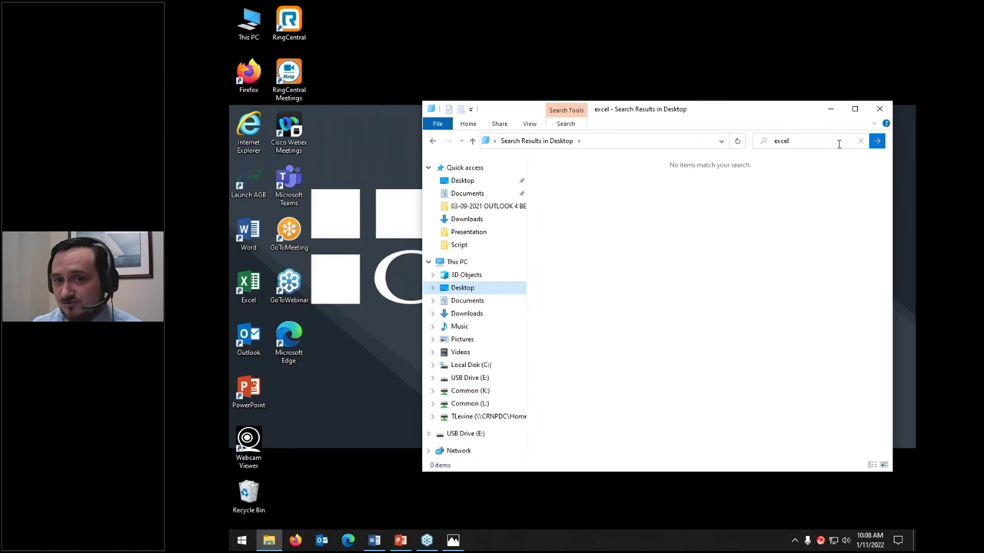
key("BackSpace")
key("BackSpace")
key("BackSpace")
key("BackSpace")
key("BackSpace")
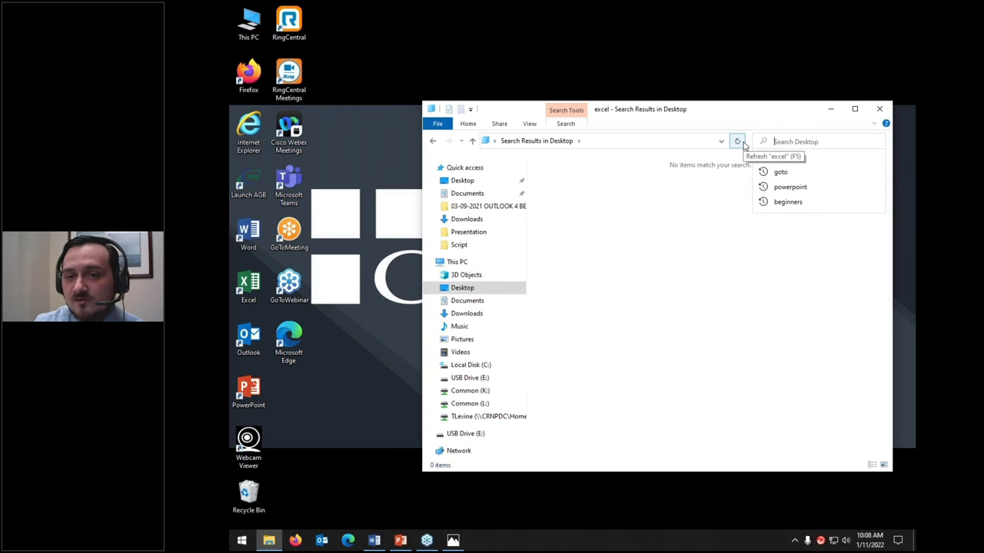
Extend the Desktop search results window upward, and minimize and restore it.
left_click_drag(807, 121, 807, 98)
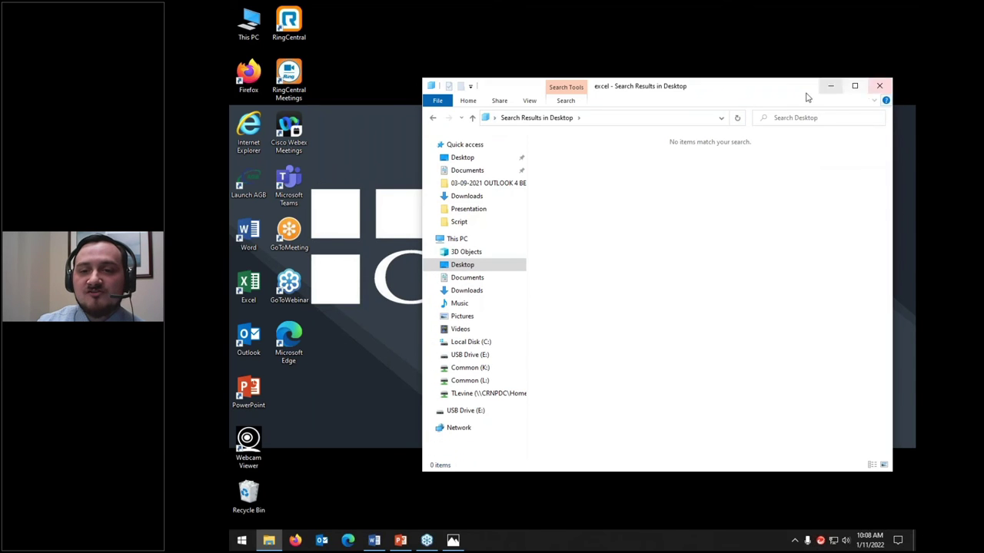
left_click(880, 86)
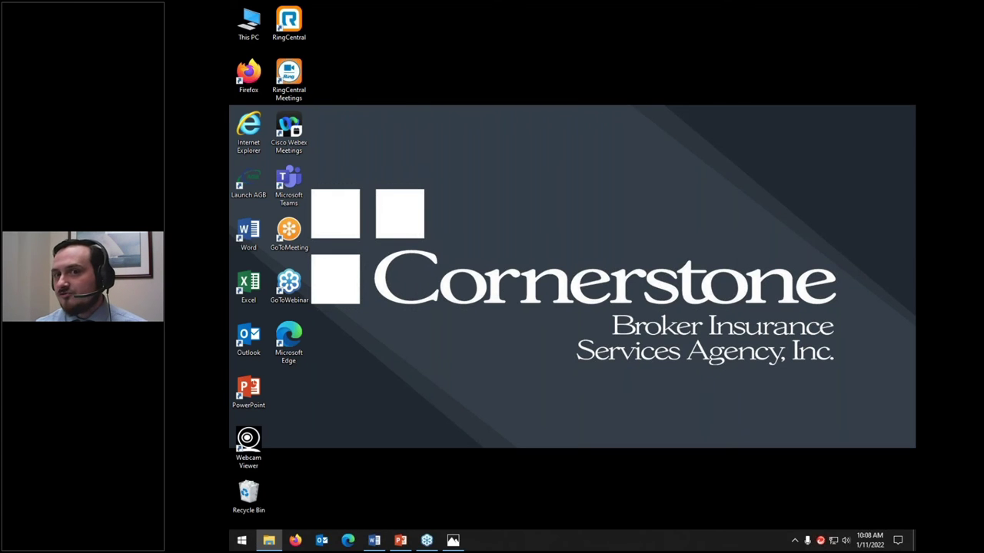
left_click(269, 540)
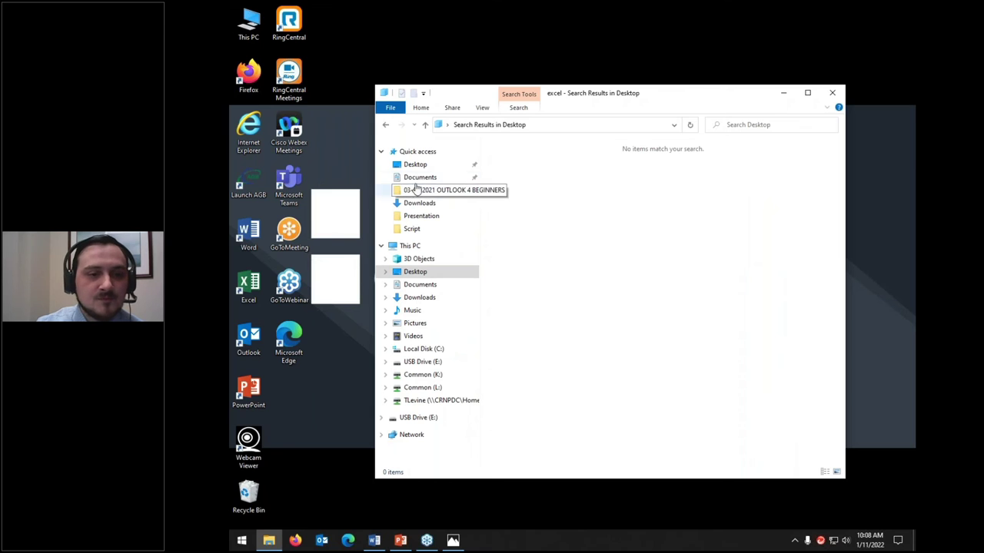
View the Desktop folder, and open the File Explorer Demo folder through Local Disk (C:), Users and the user's profile folder.
left_click(421, 169)
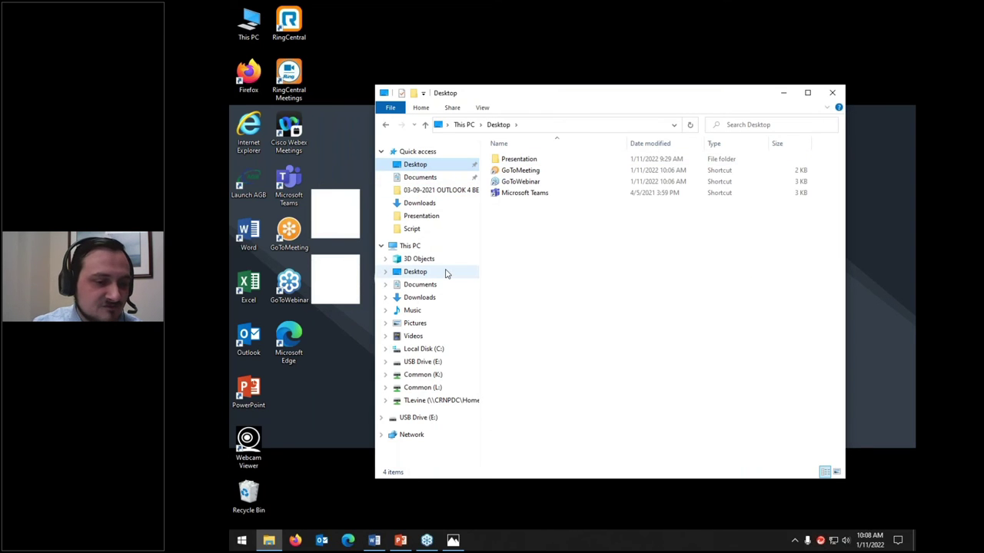
left_click(416, 349)
left_click(526, 230)
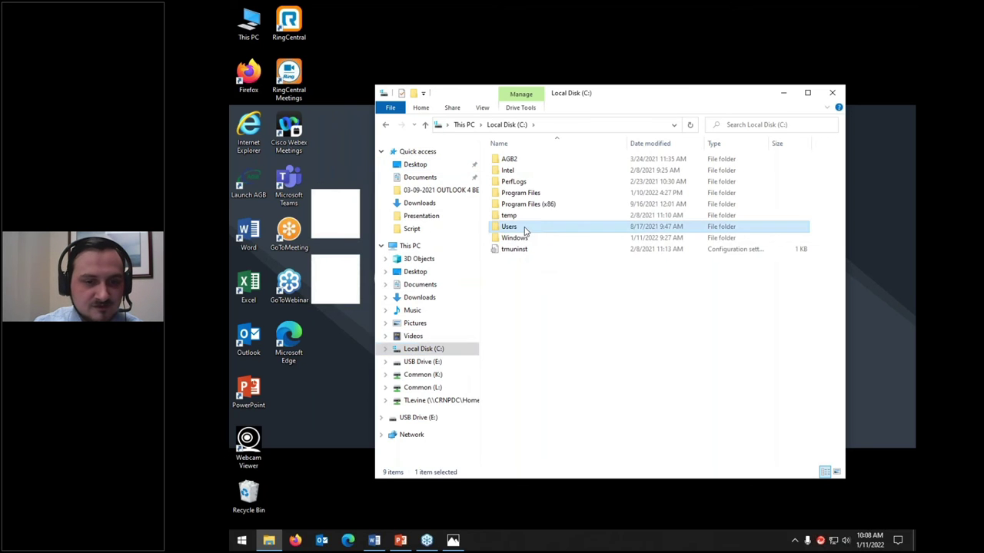
double_click(526, 229)
double_click(509, 293)
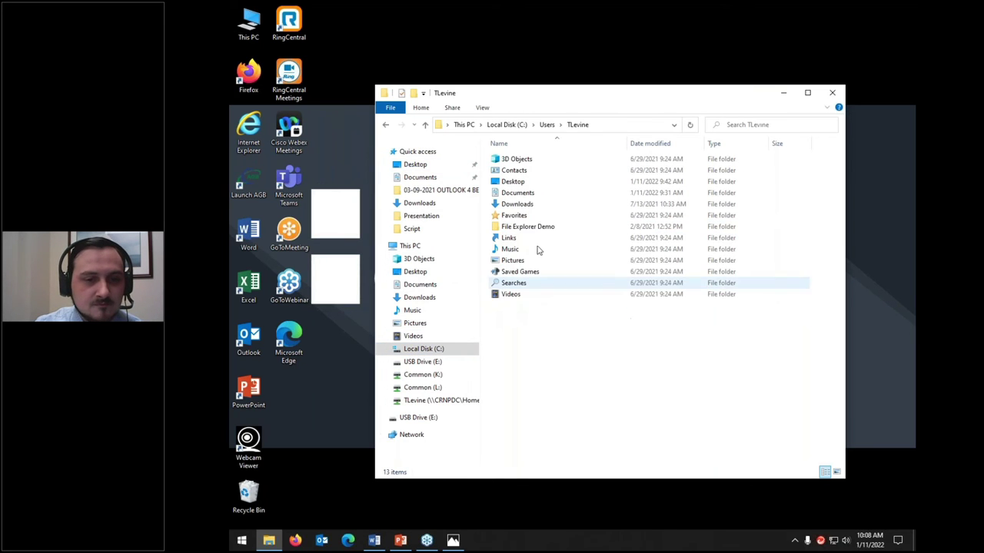
double_click(528, 227)
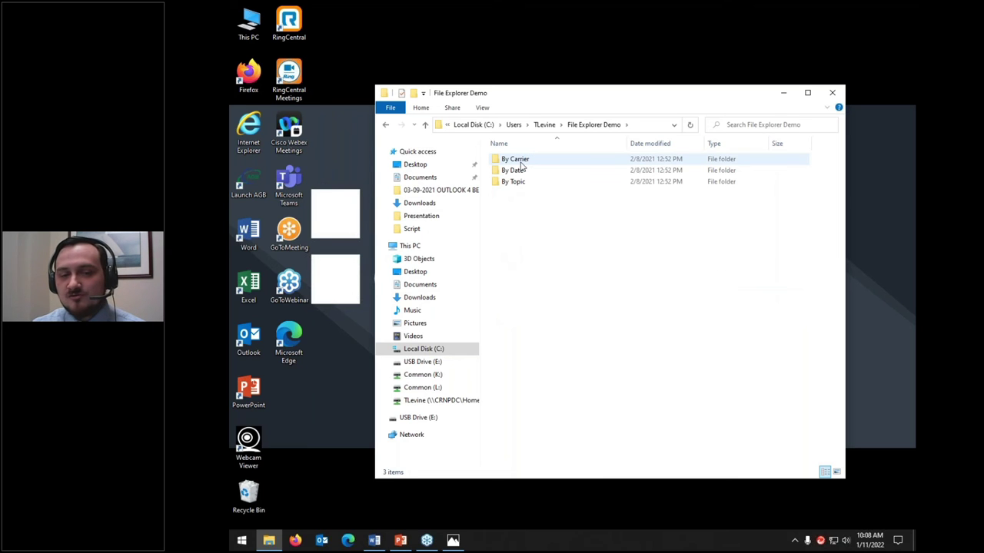
Browse through By Carrier and Aetna to the Clients folder, and return to the File Explorer Demo folder.
mouse_move(522, 165)
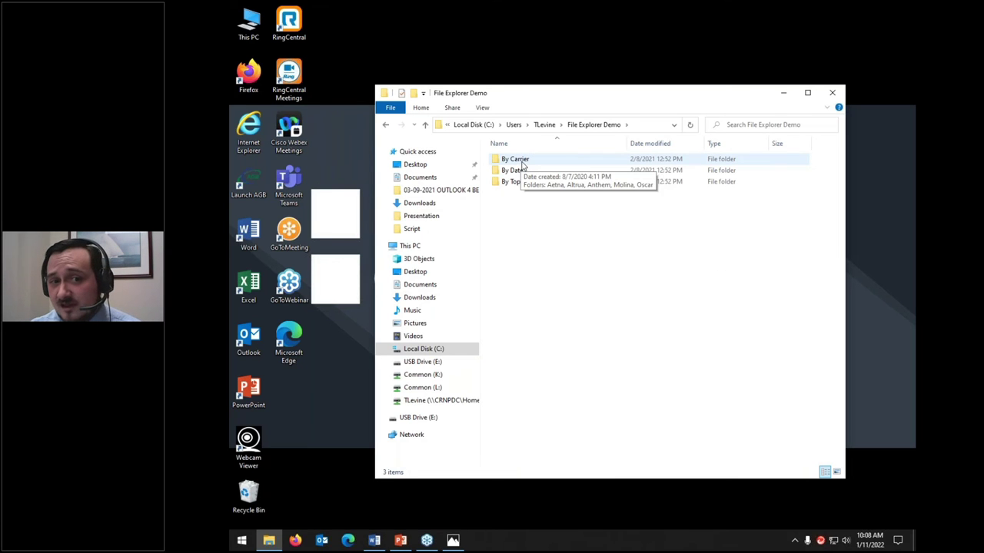
double_click(515, 161)
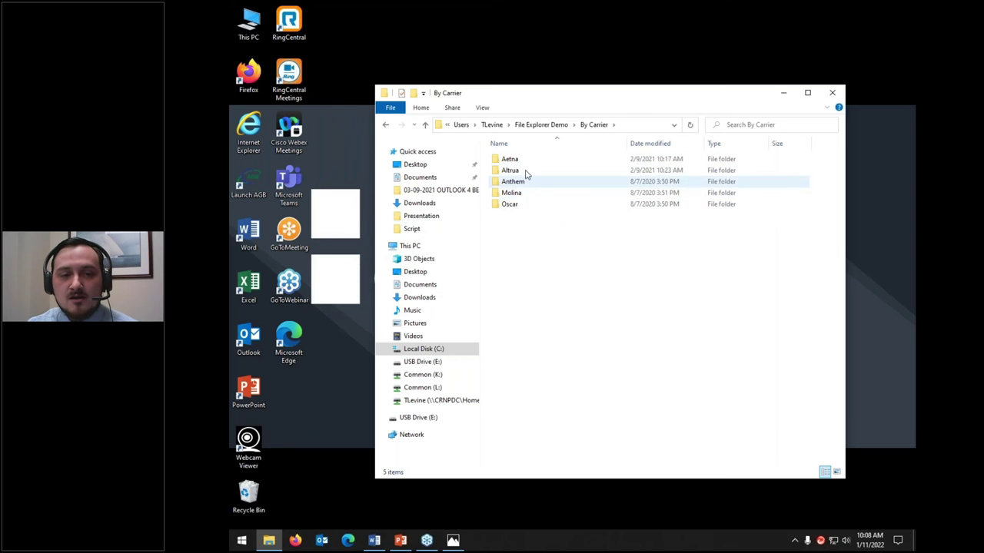
double_click(525, 163)
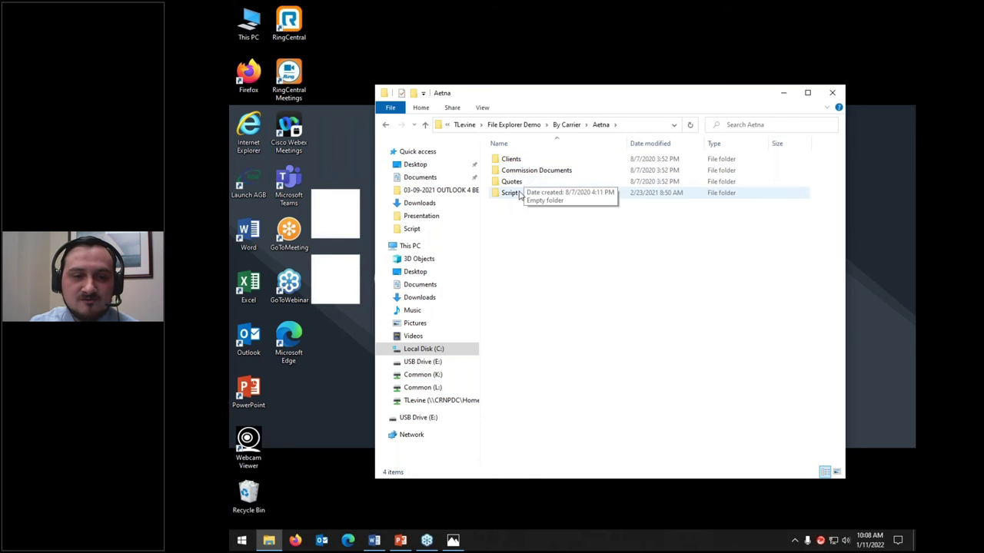
double_click(516, 159)
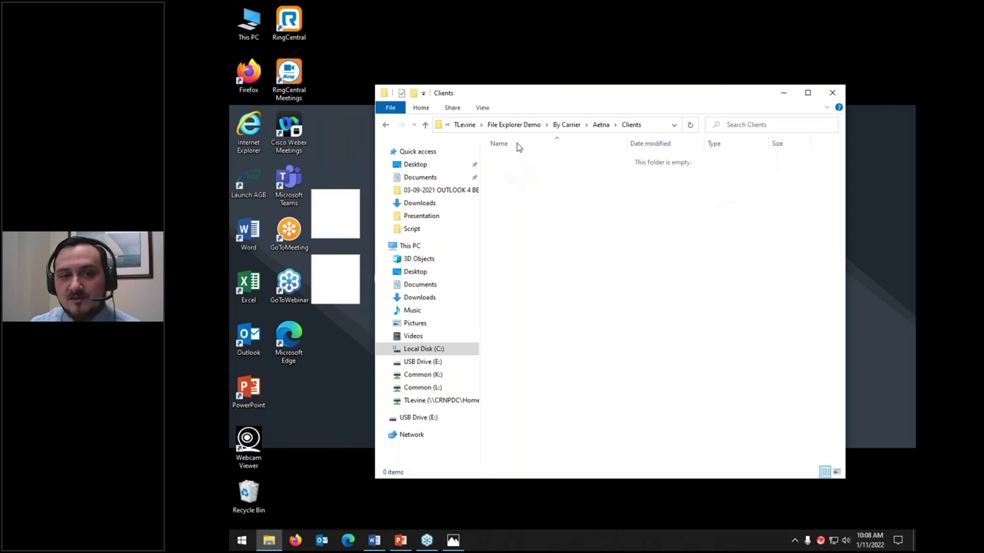
left_click(515, 124)
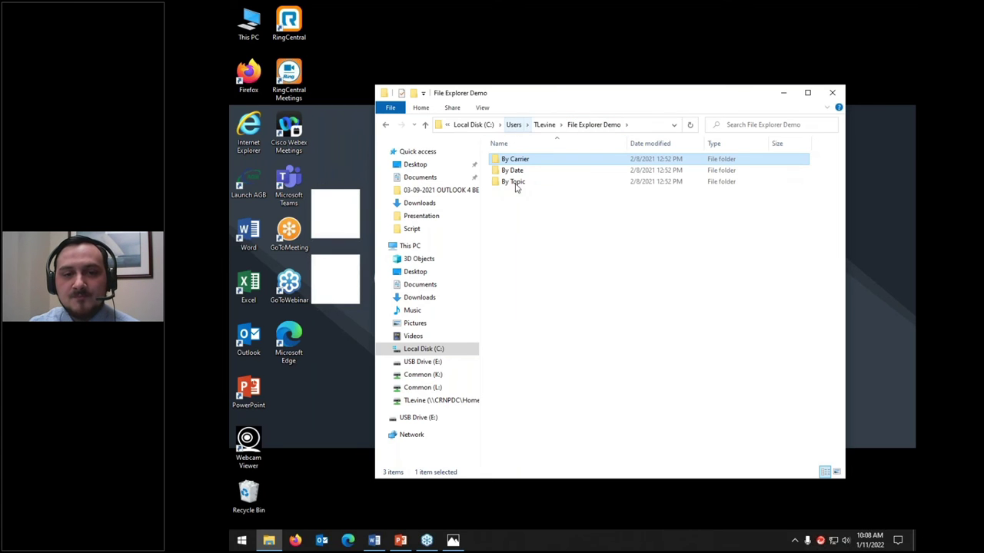
Search the File Explorer Demo folder for "clients", and open the folder location of the Clients result.
left_click(740, 125)
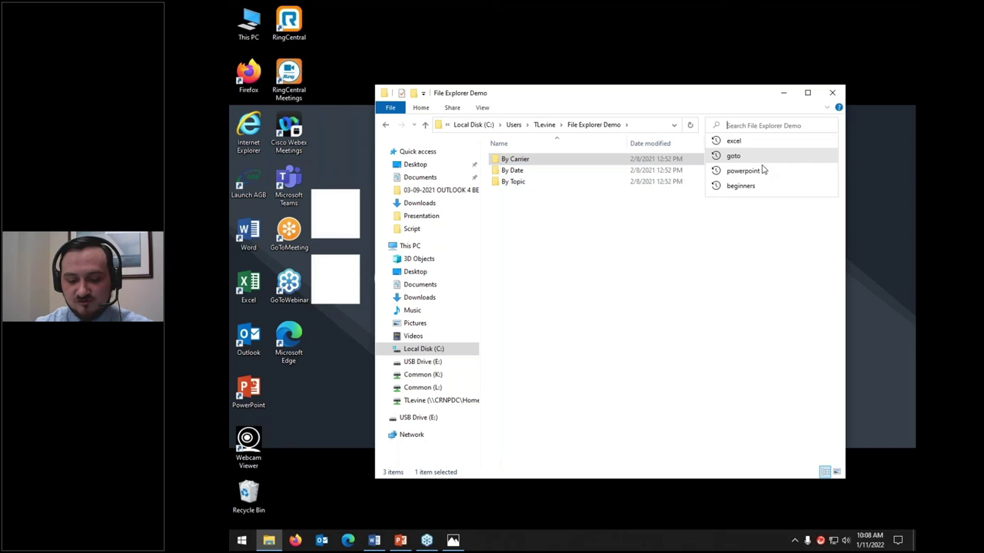
type("clients")
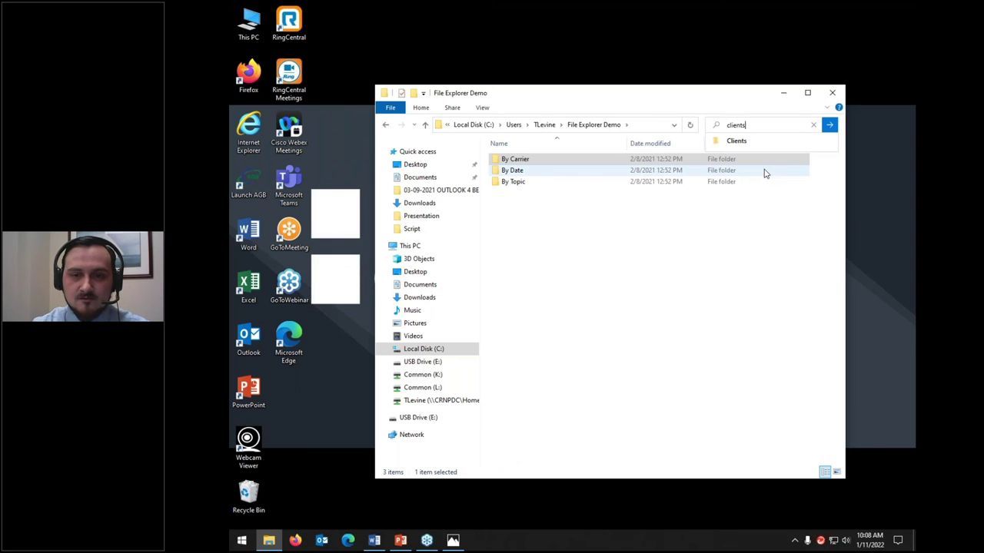
left_click(830, 124)
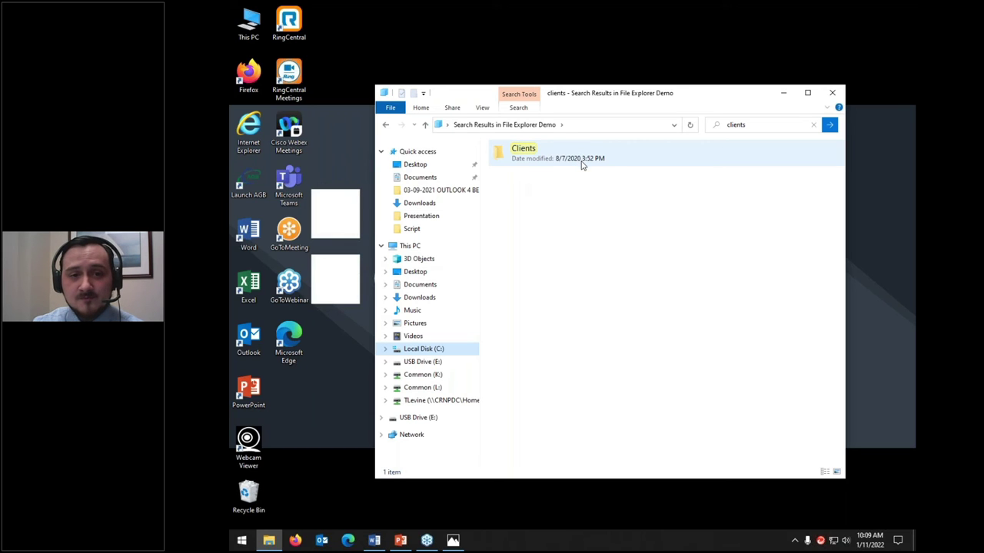
right_click(582, 158)
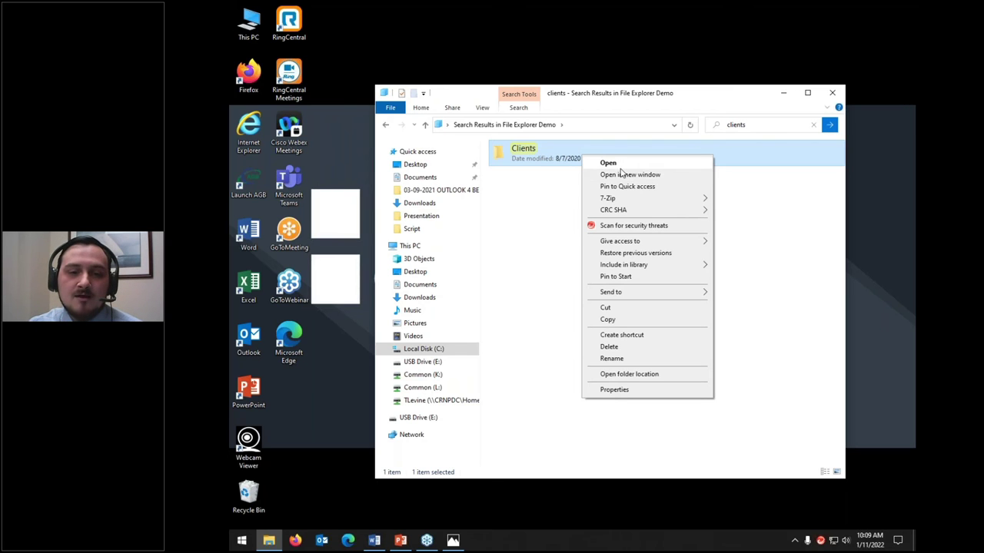
left_click(611, 376)
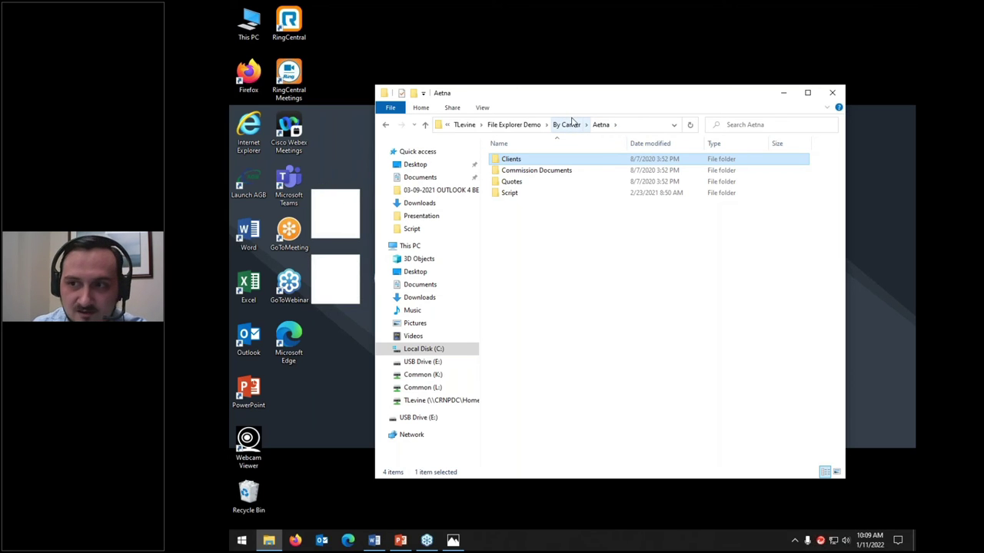
Open the Clients folder inside Aetna, and return to the Aetna folder.
left_click(533, 164)
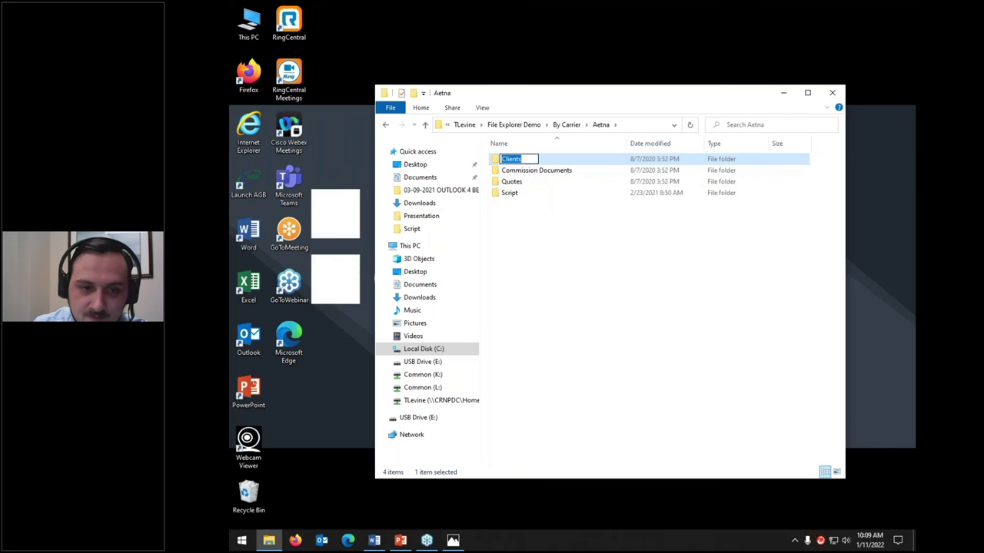
left_click(552, 162)
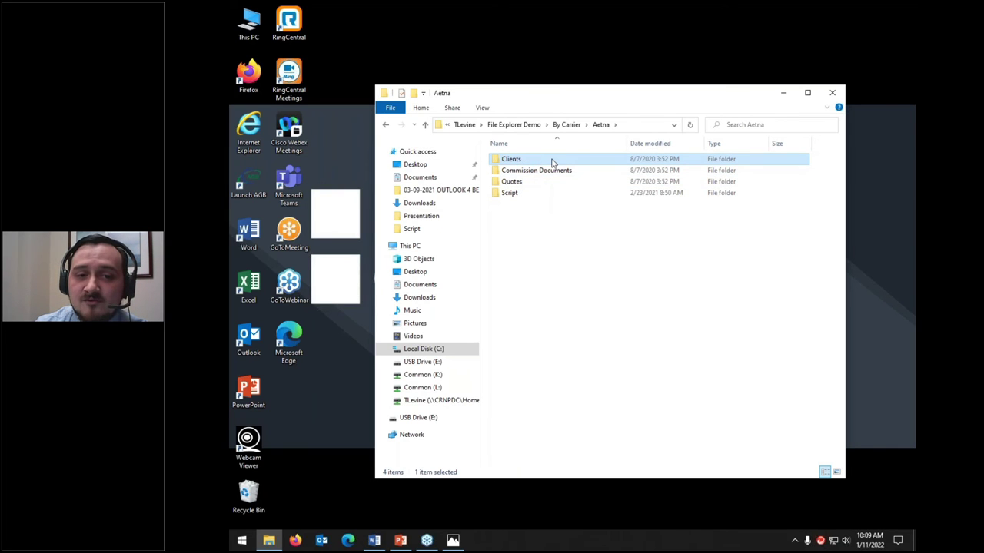
double_click(555, 161)
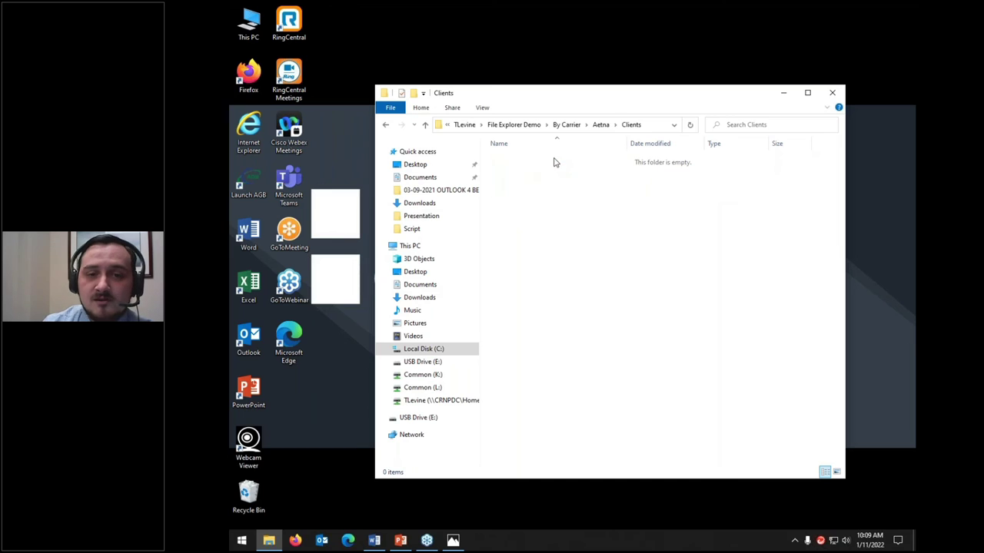
left_click(599, 124)
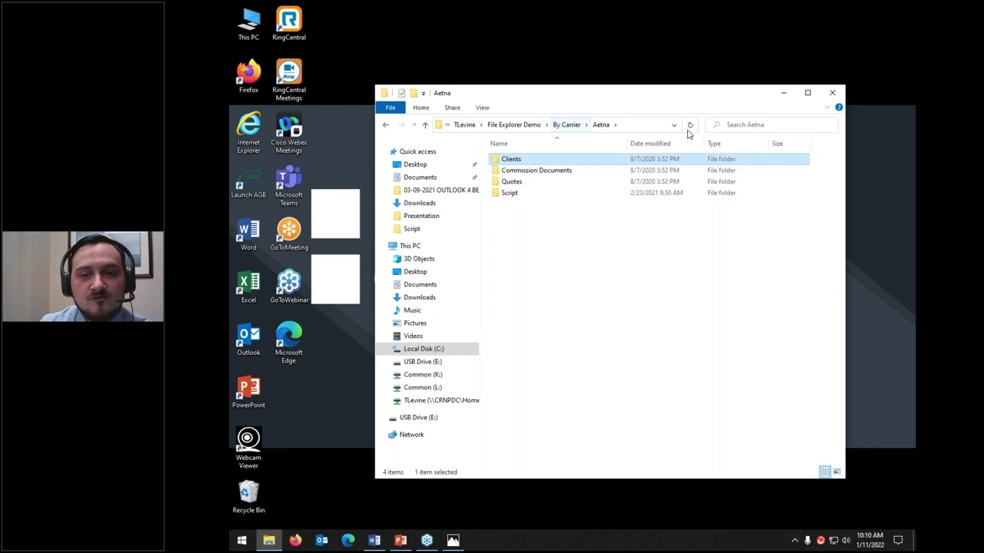
Search the Aetna folder for "file explorer demo".
left_click(736, 126)
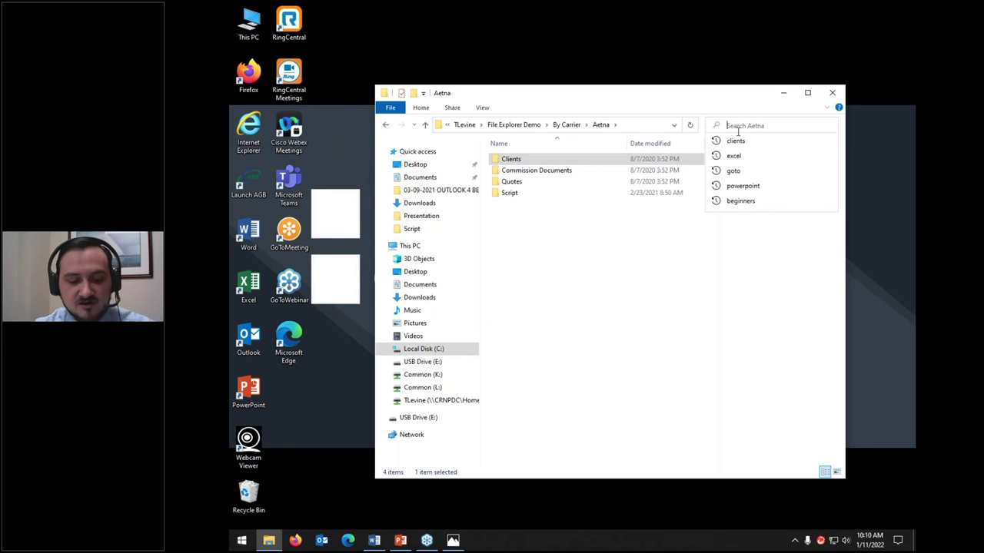
type("file explorer demo")
left_click(829, 126)
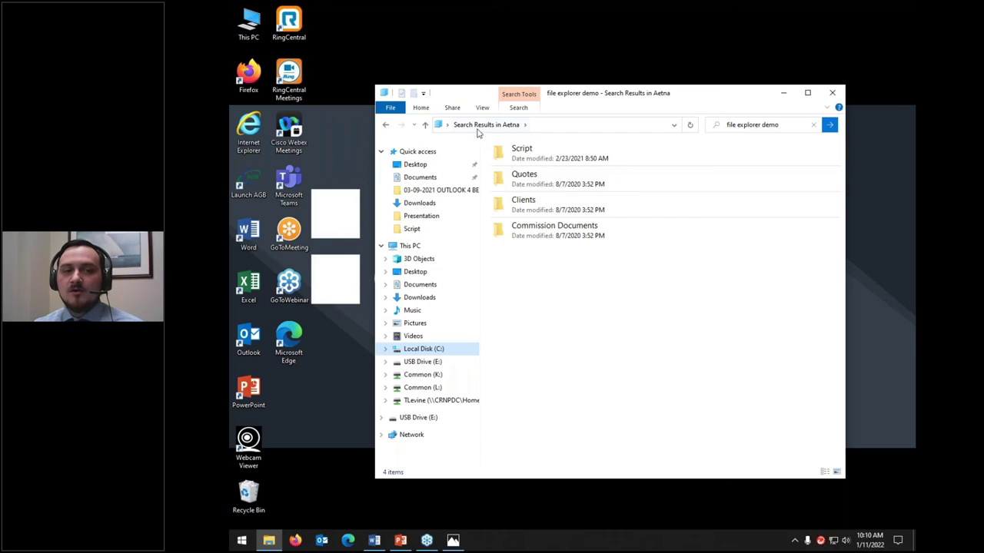
Go up one level from the Aetna search results, and step back through the visited locations to the File Explorer Demo folder.
left_click(424, 125)
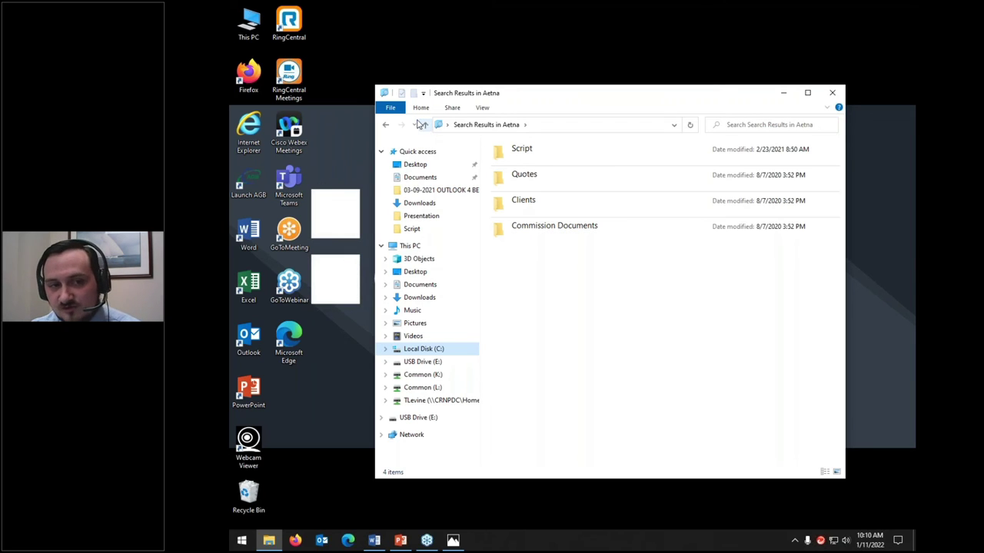
left_click(387, 127)
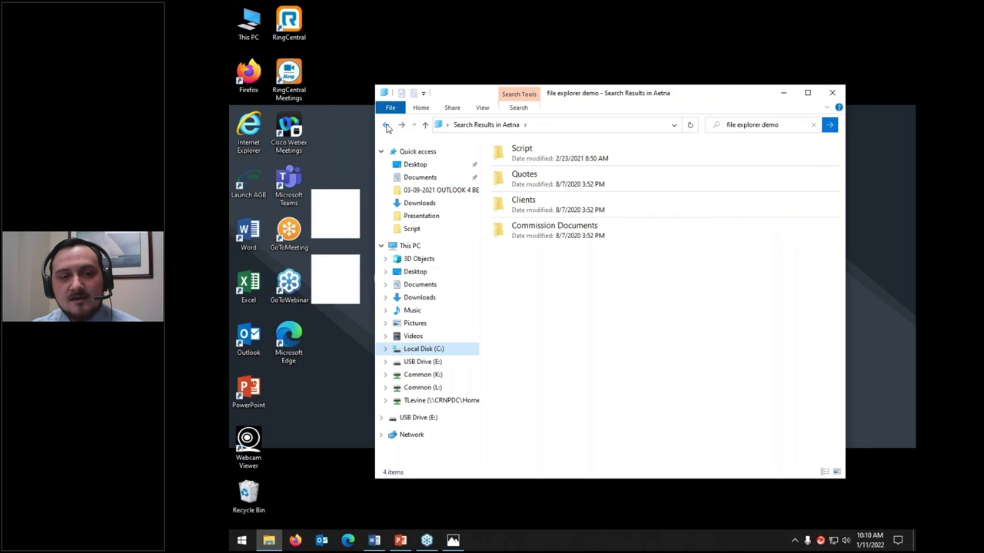
left_click(386, 127)
left_click(386, 127)
left_click(387, 127)
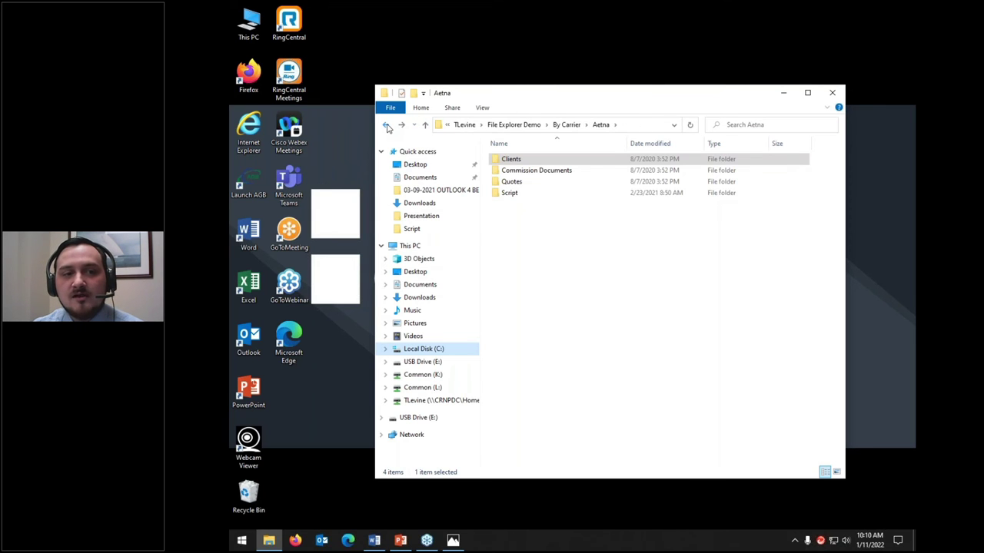
left_click(387, 127)
left_click(387, 126)
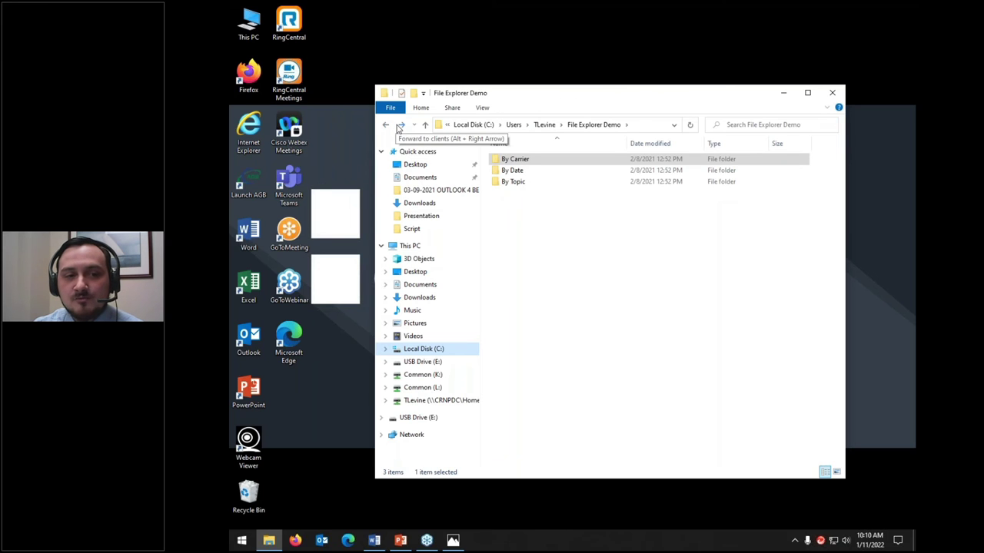
Step forward through the visited locations to the "file explorer demo" search results, and close the window.
left_click(400, 126)
left_click(400, 126)
left_click(399, 126)
left_click(400, 127)
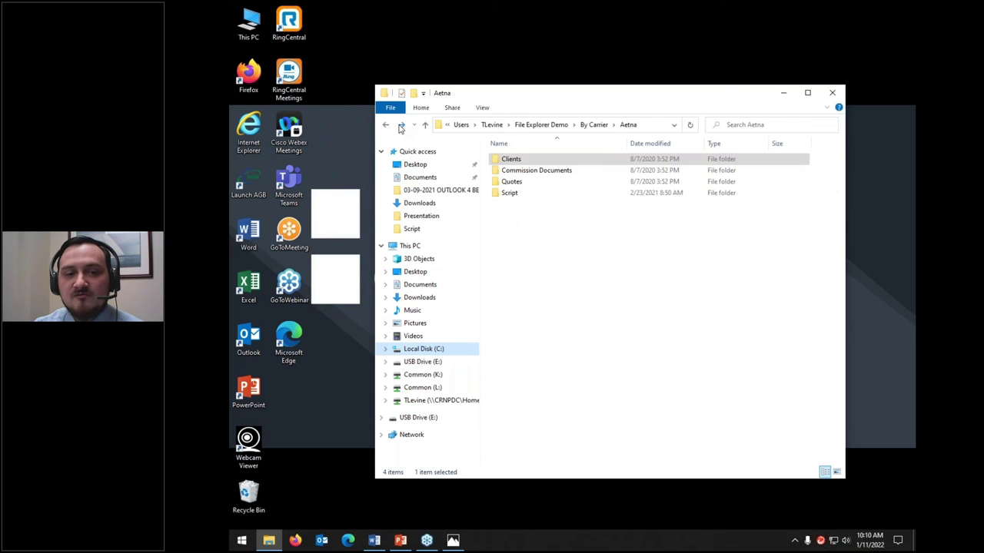
left_click(400, 126)
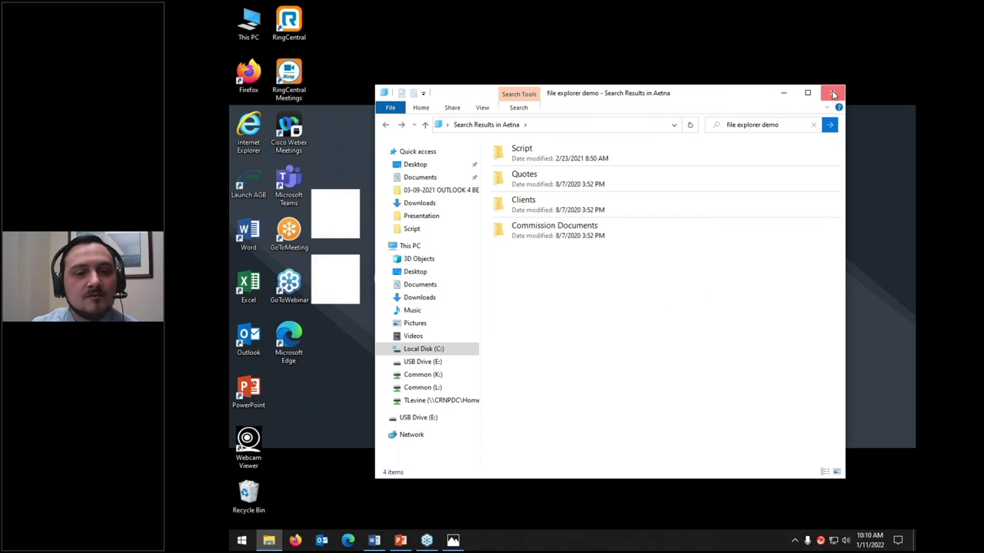
left_click(833, 94)
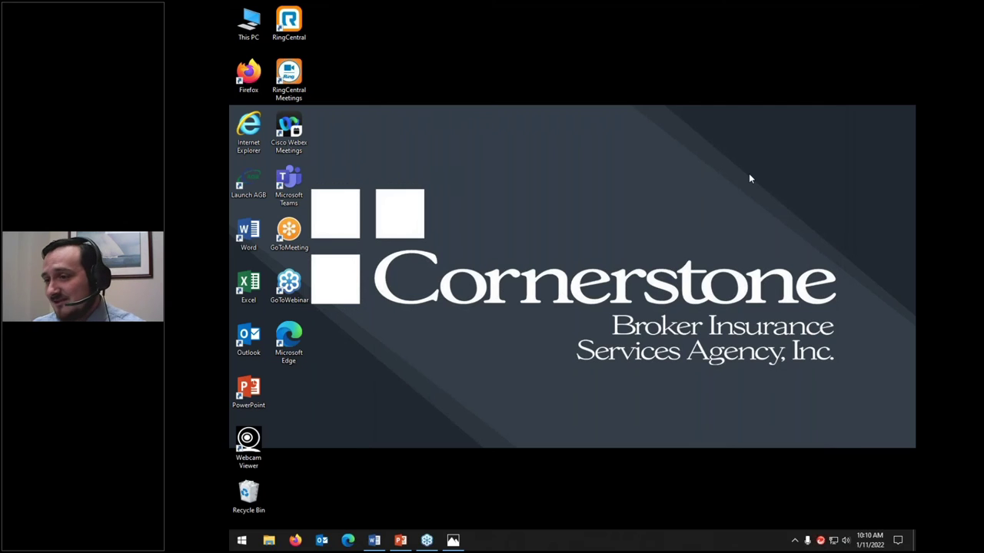
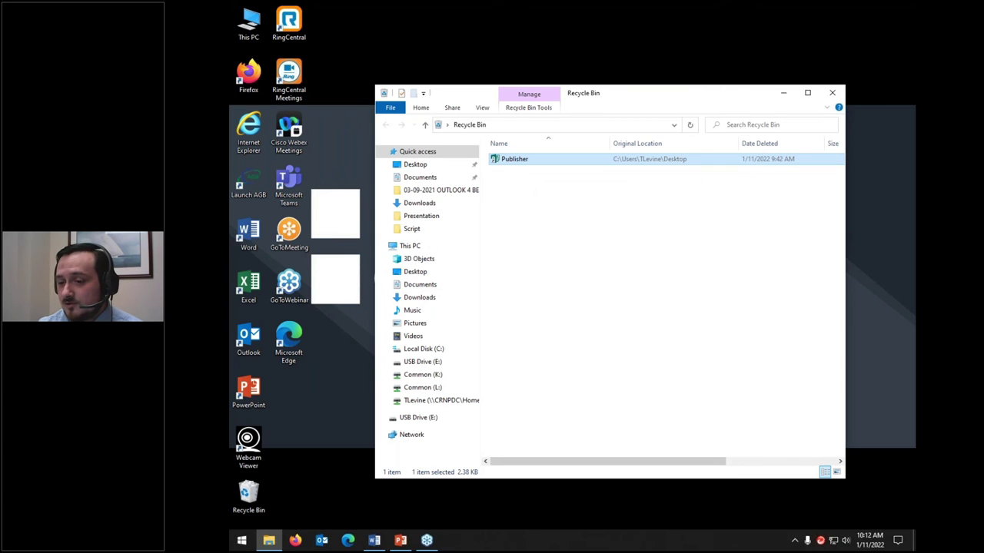
View the mac desktop picture from the Presentation folder, circle the trash can in its dock, clear the annotation, and close the picture.
left_click(274, 541)
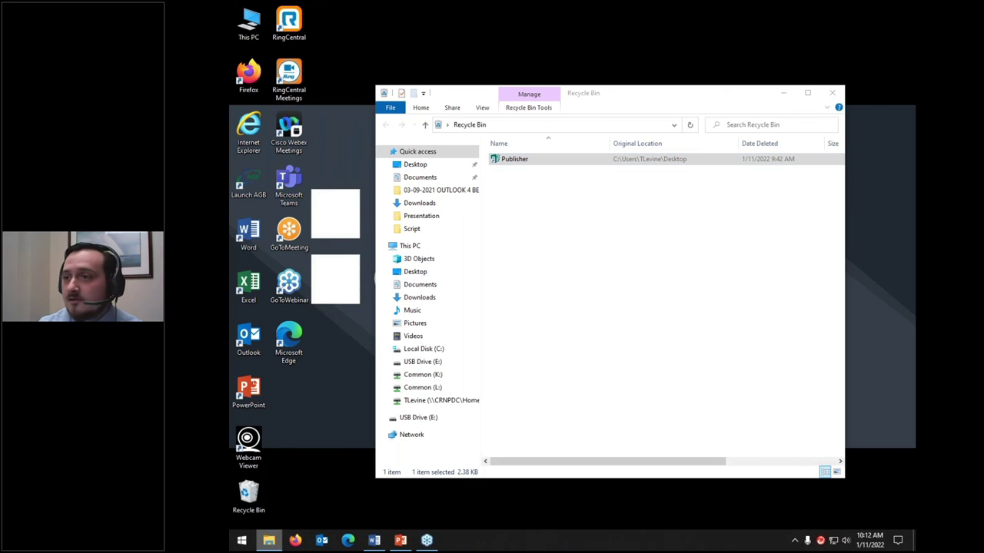
left_click(269, 540)
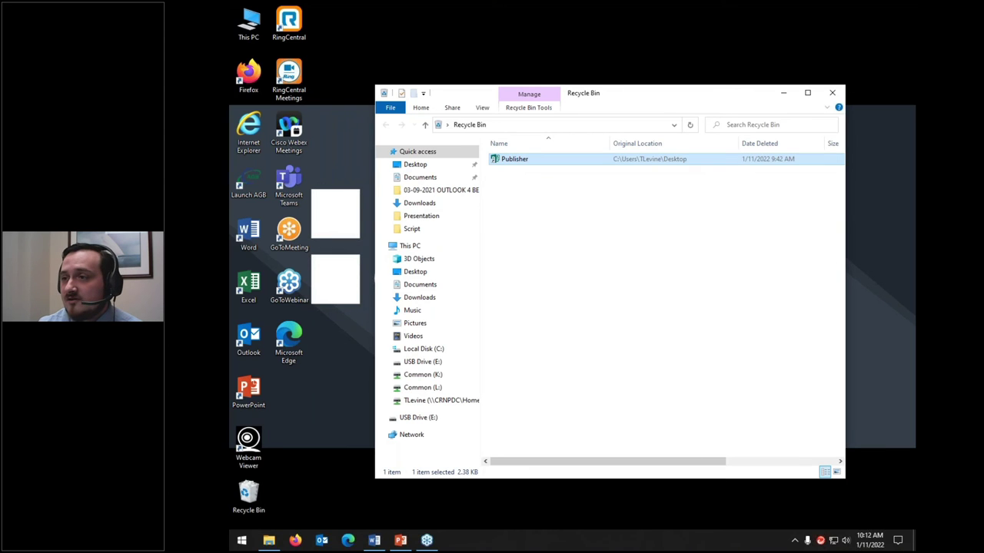
left_click(269, 541)
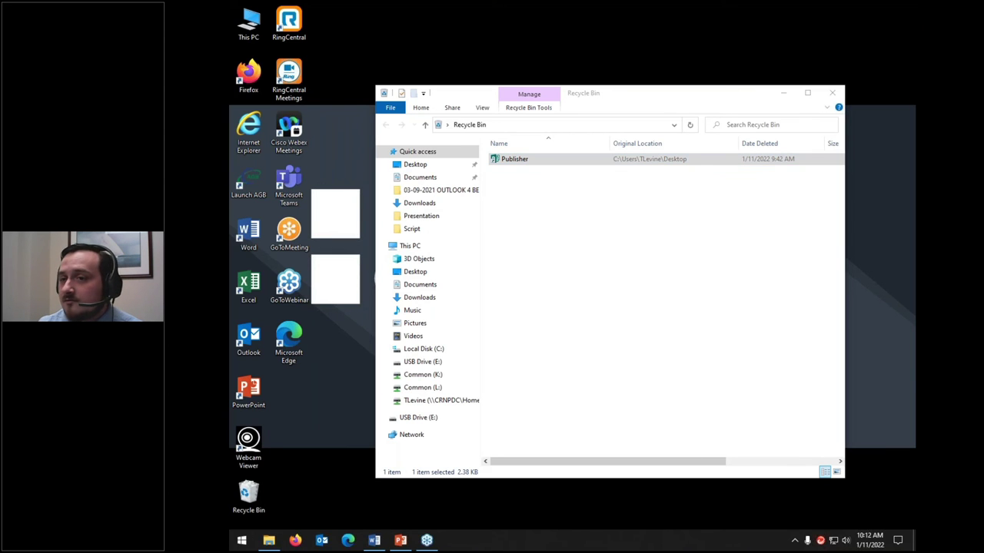
left_click(670, 201)
double_click(671, 202)
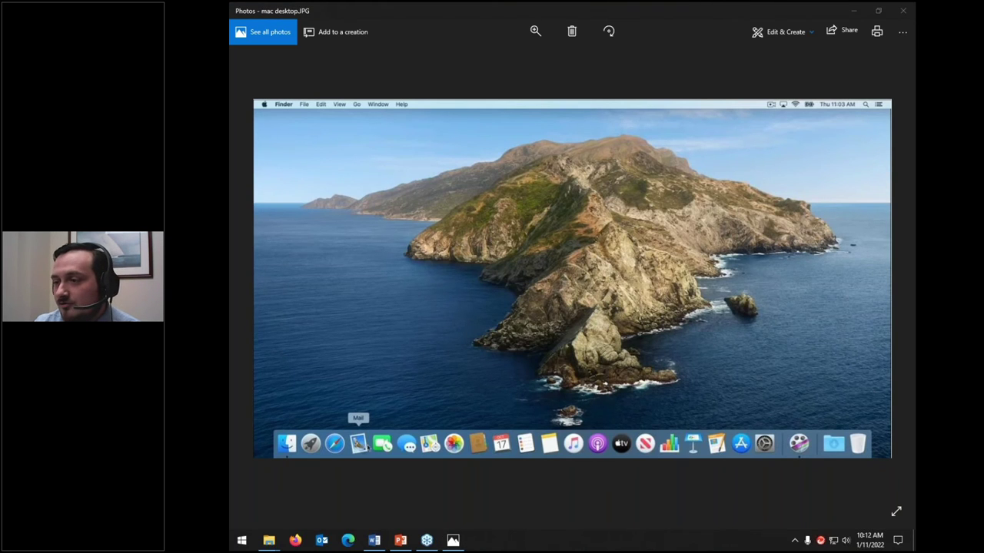
mouse_move(875, 425)
left_mouse_down()
mouse_move(846, 428)
mouse_move(869, 461)
mouse_move(872, 424)
left_mouse_up()
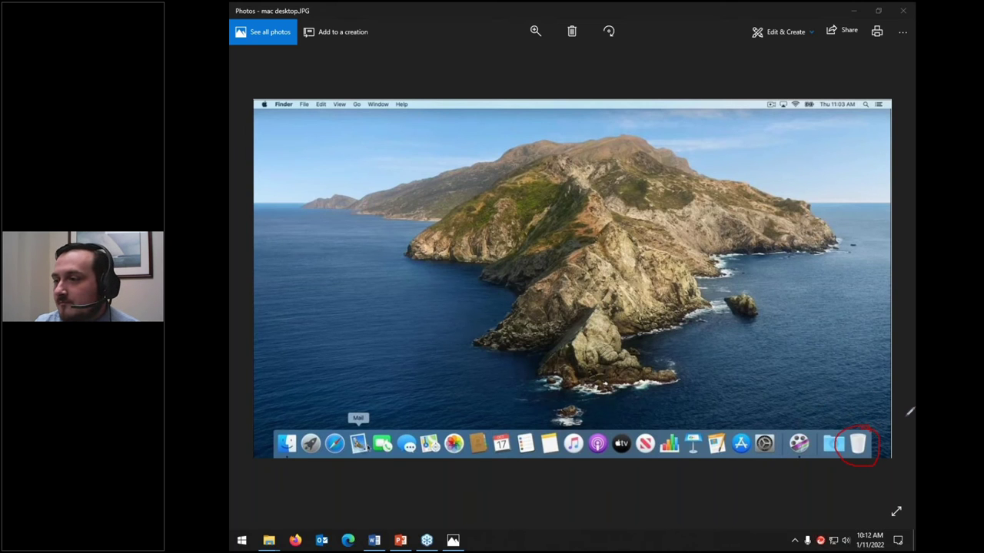
key("Escape")
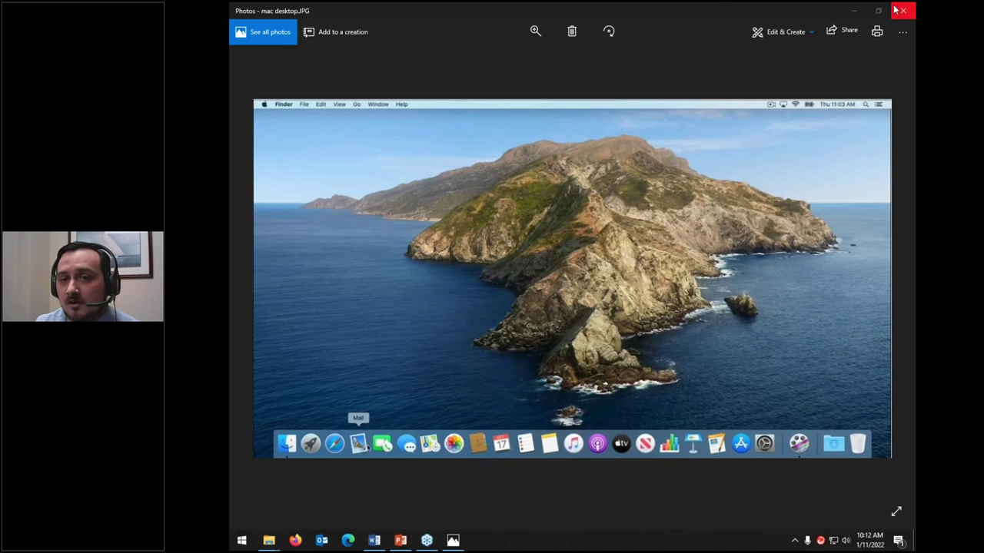
left_click(899, 11)
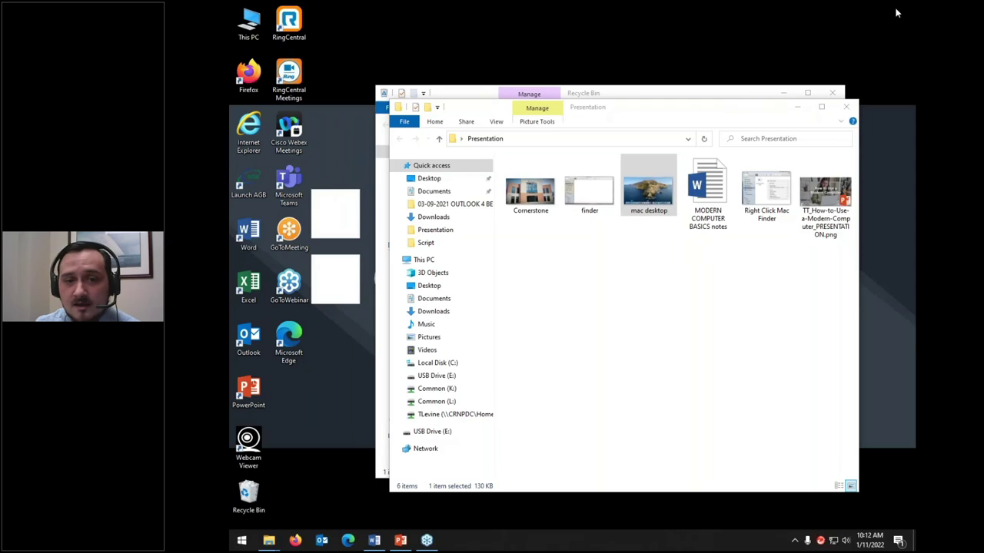
Restore the deleted Publisher shortcut from the Recycle Bin to the desktop.
left_click(714, 94)
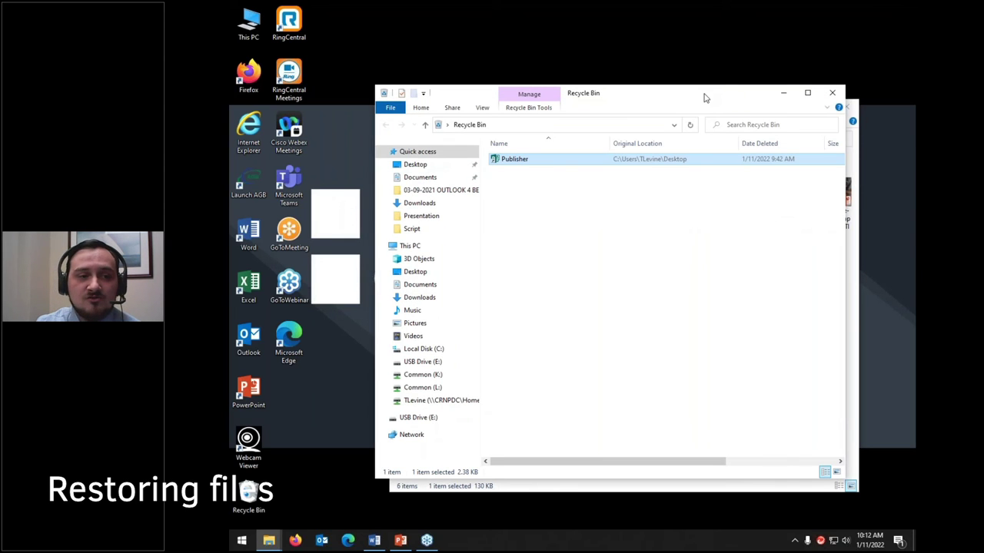
right_click(651, 161)
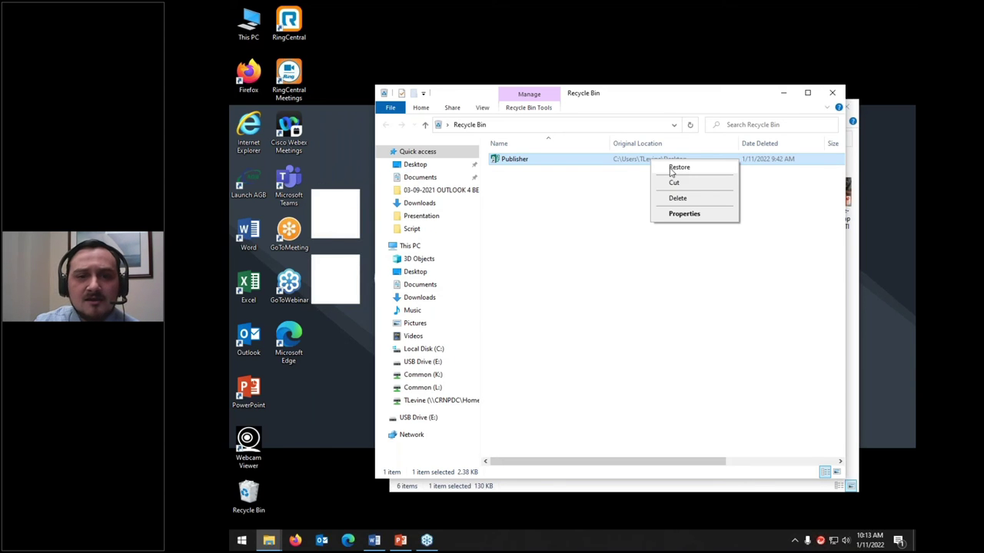
left_click(674, 169)
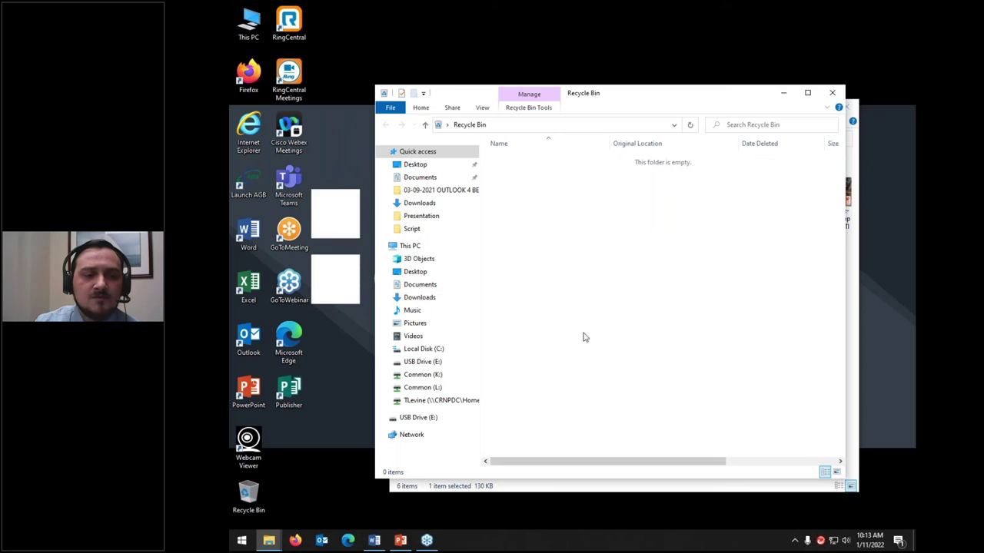
Delete the Publisher shortcut from the desktop.
left_click(305, 417)
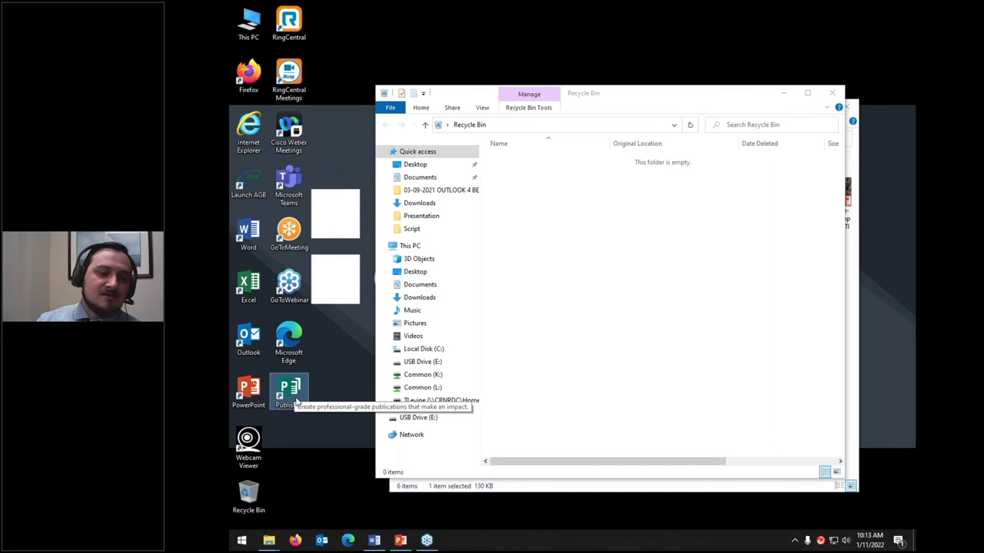
right_click(299, 391)
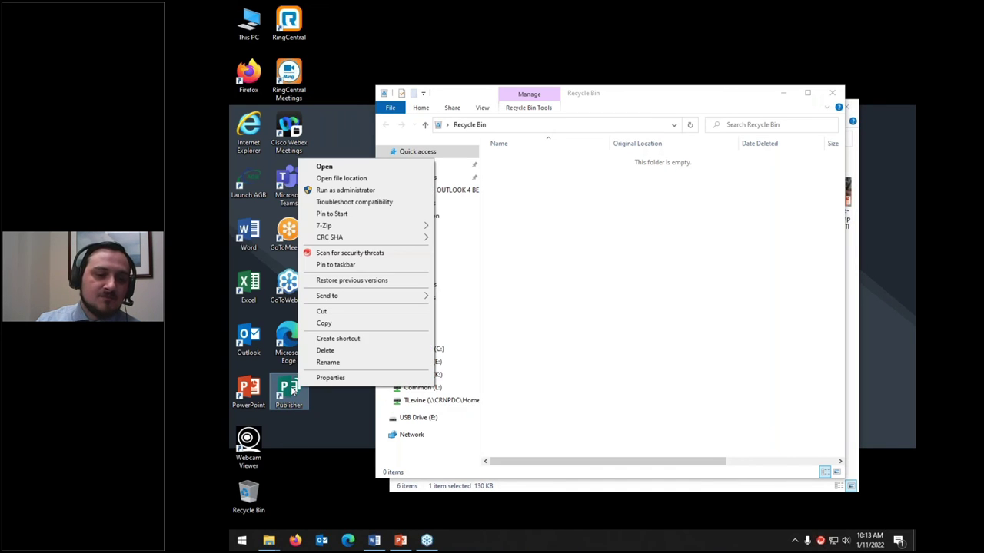
left_click(325, 351)
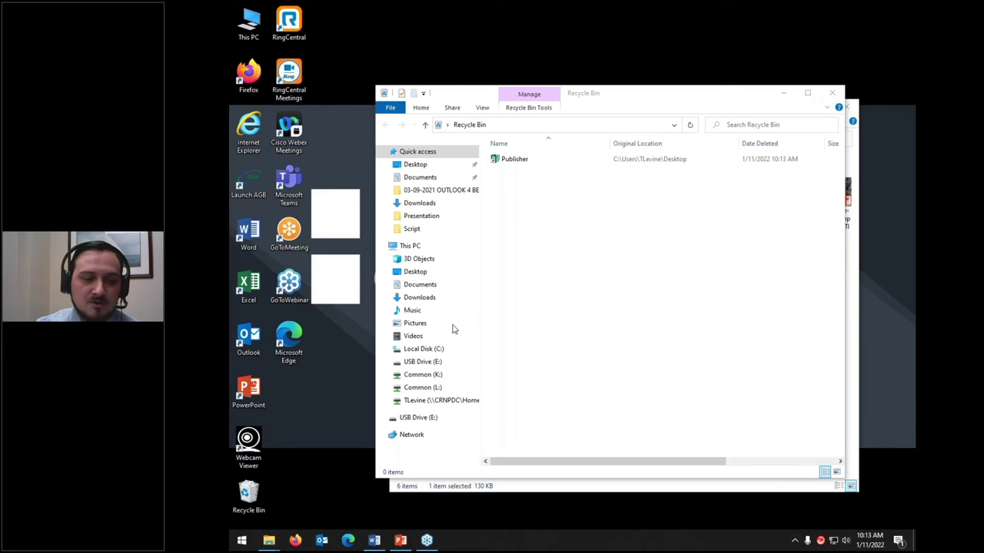
Empty the Recycle Bin, permanently deleting the Publisher shortcut, and close the Recycle Bin window.
right_click(244, 490)
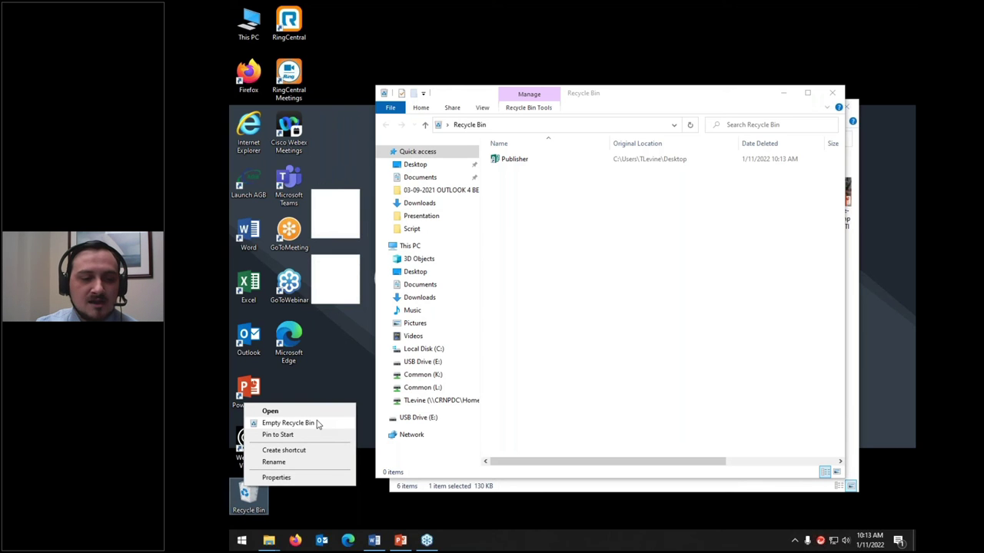
left_click(287, 423)
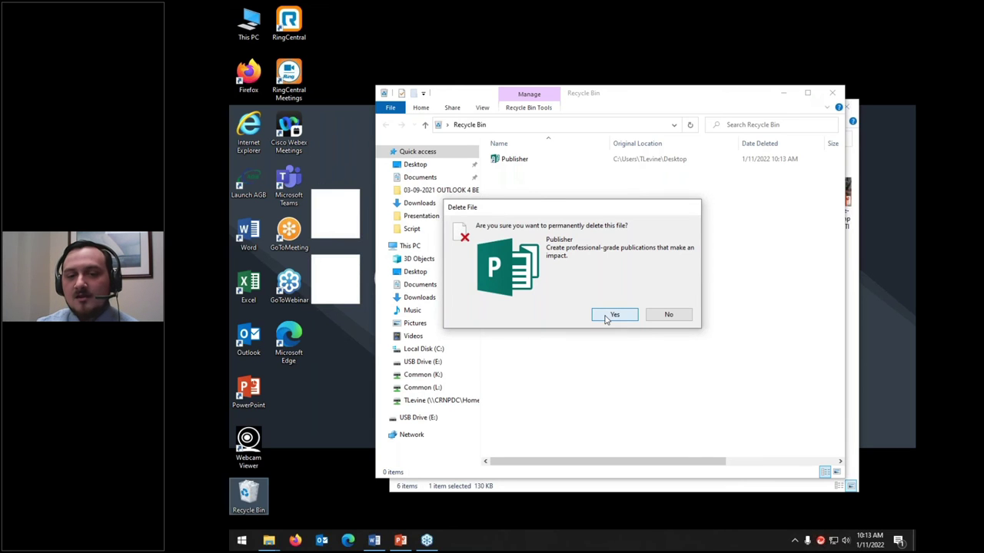
left_click(607, 318)
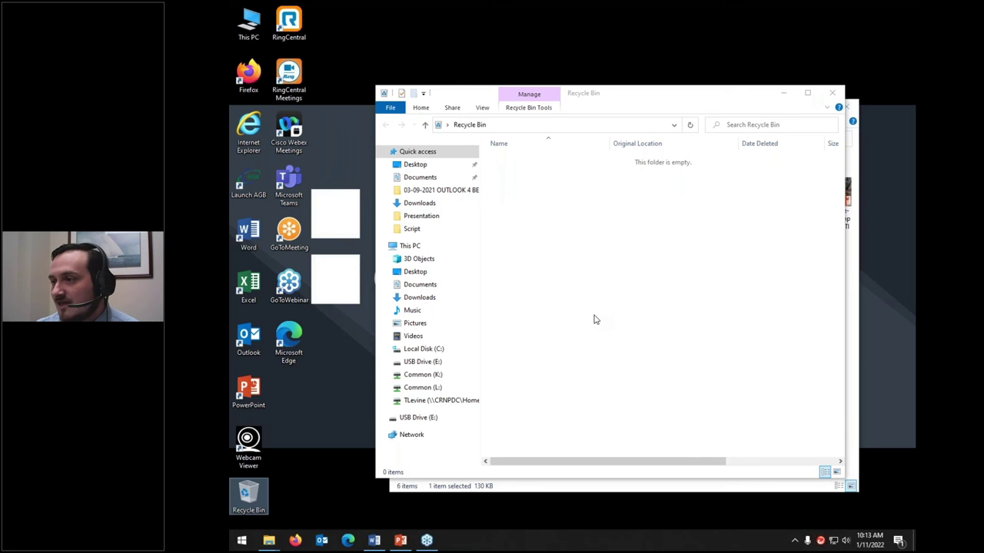
left_click(830, 94)
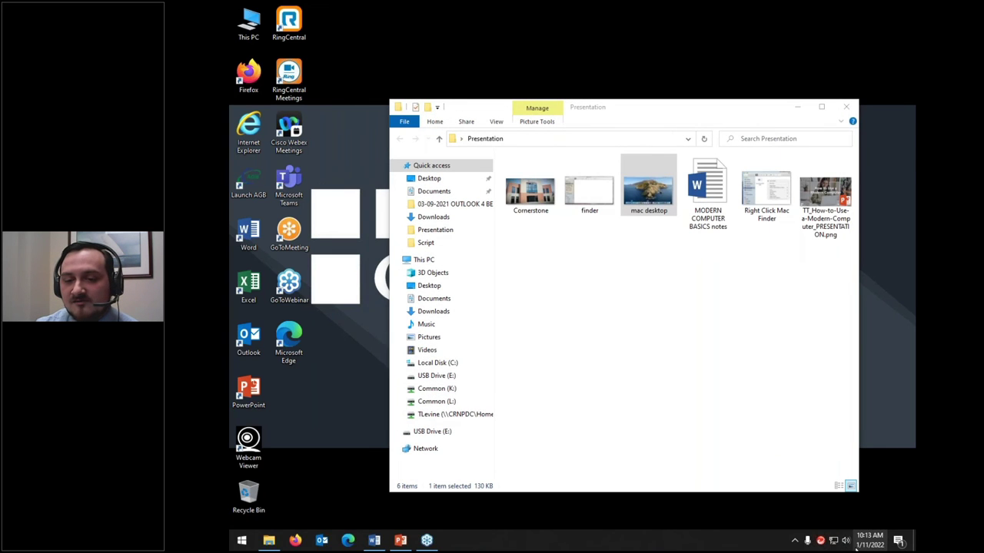
Set the Cornerstone picture in the Presentation folder as the desktop background, and move the folder window off this screen.
left_click(666, 360)
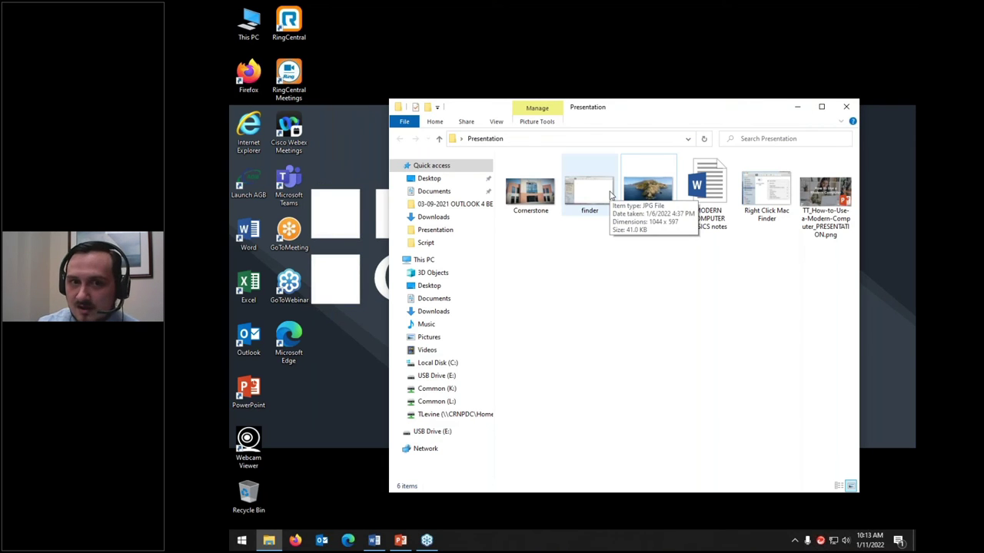
right_click(533, 189)
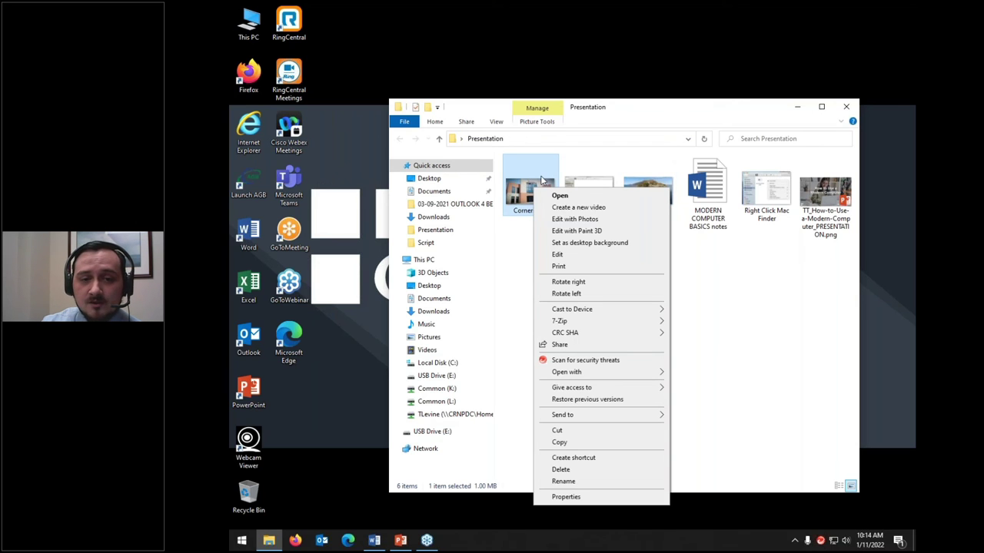
left_click(566, 243)
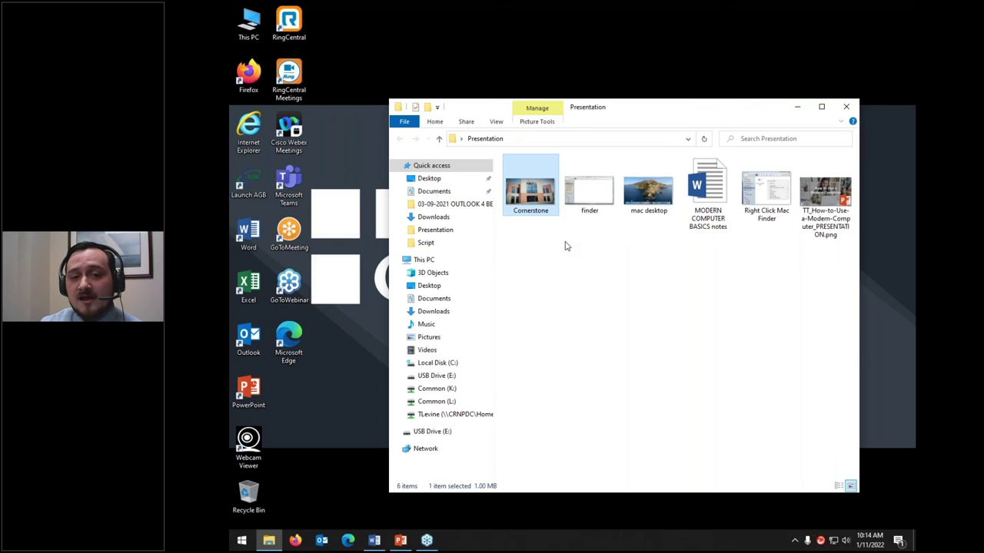
left_click_drag(768, 107, 983, 107)
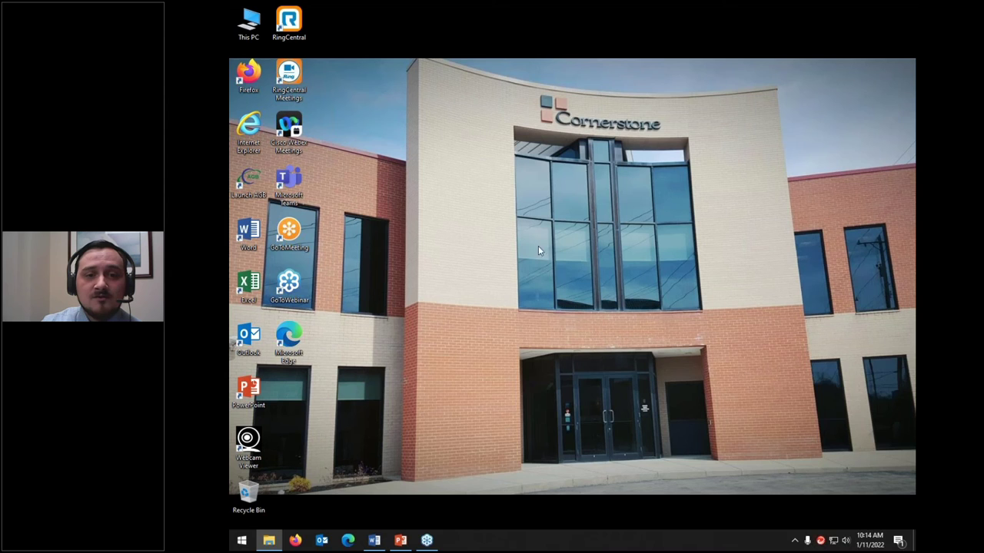
Open the Colors page of the Windows Personalization settings and look over the Windows and app mode options.
left_click(242, 539)
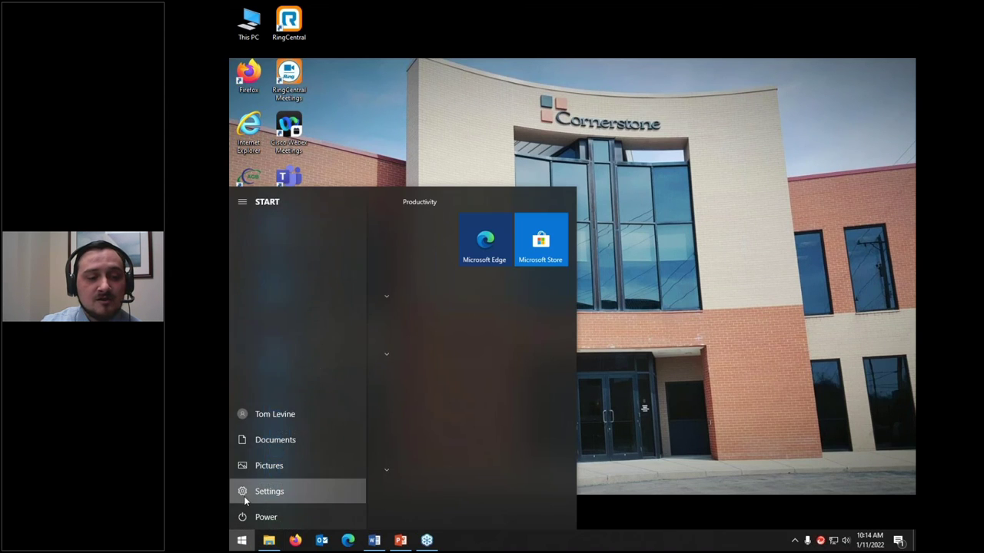
left_click(246, 492)
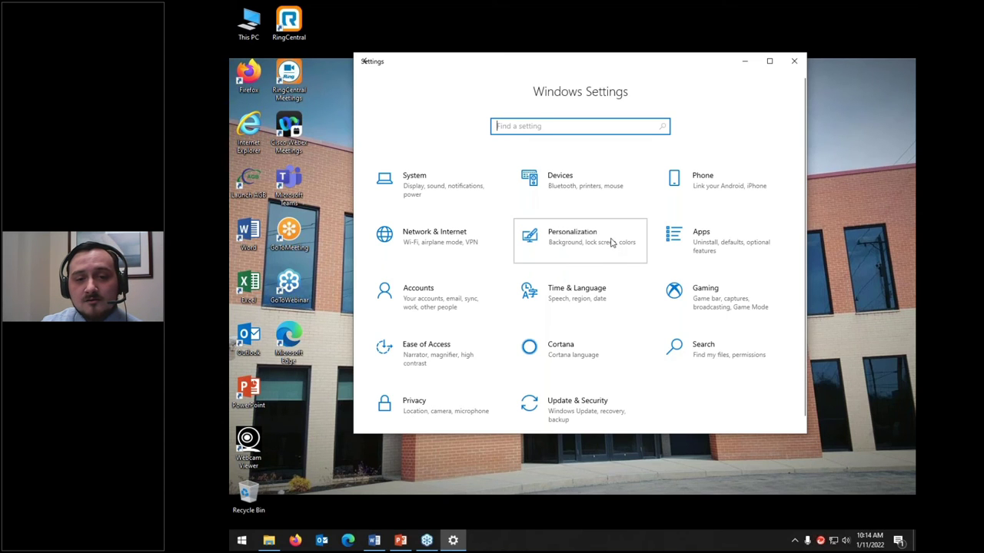
left_click(613, 243)
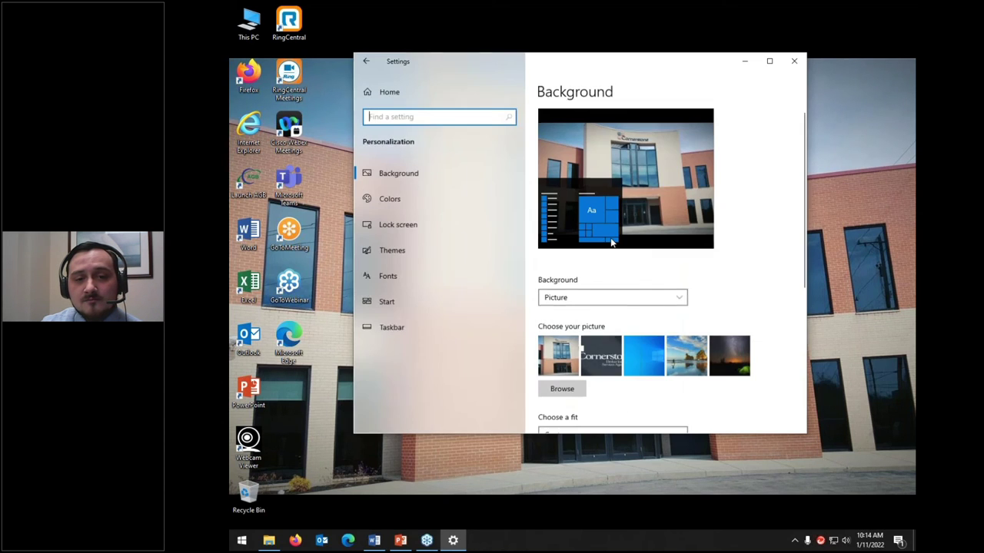
left_click(389, 199)
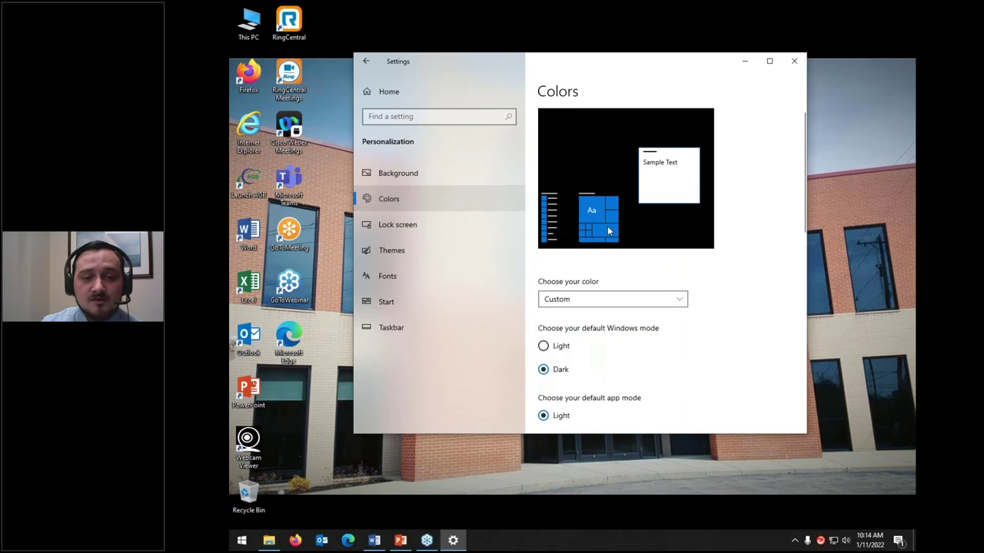
scroll(609, 231, "down", 5)
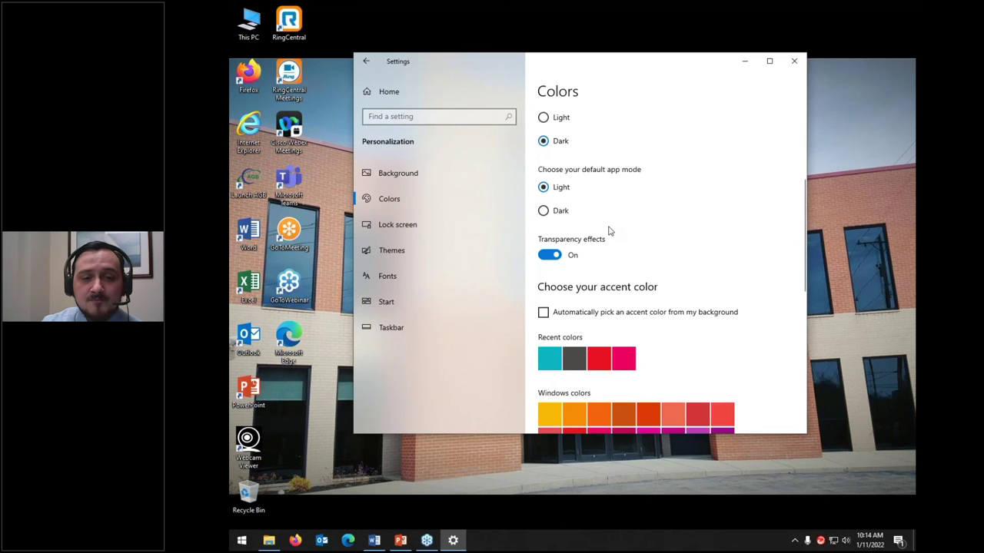
scroll(584, 200, "up", 2)
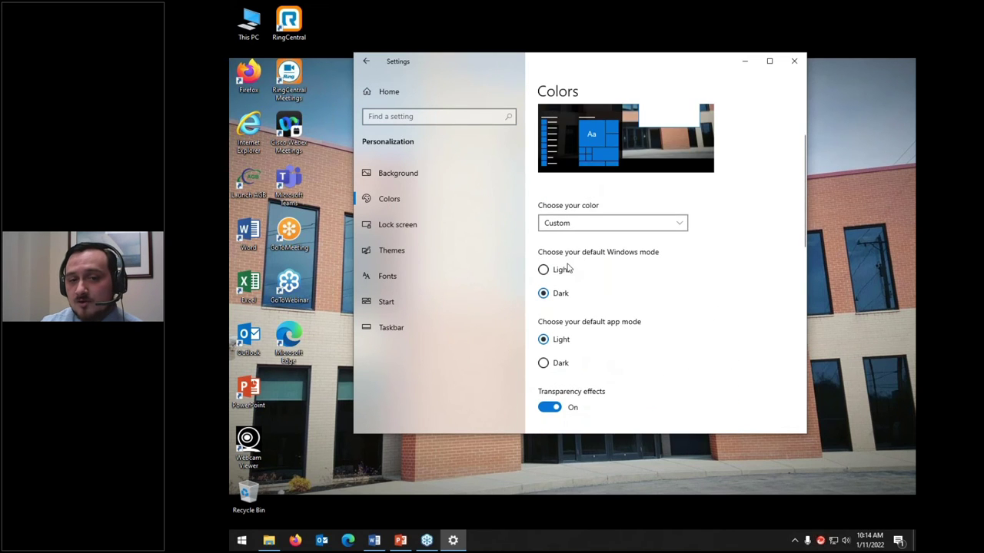
Set the Windows accent color to the red recent color, and check how it looks in Start.
scroll(578, 248, "down", 1)
scroll(588, 254, "down", 2)
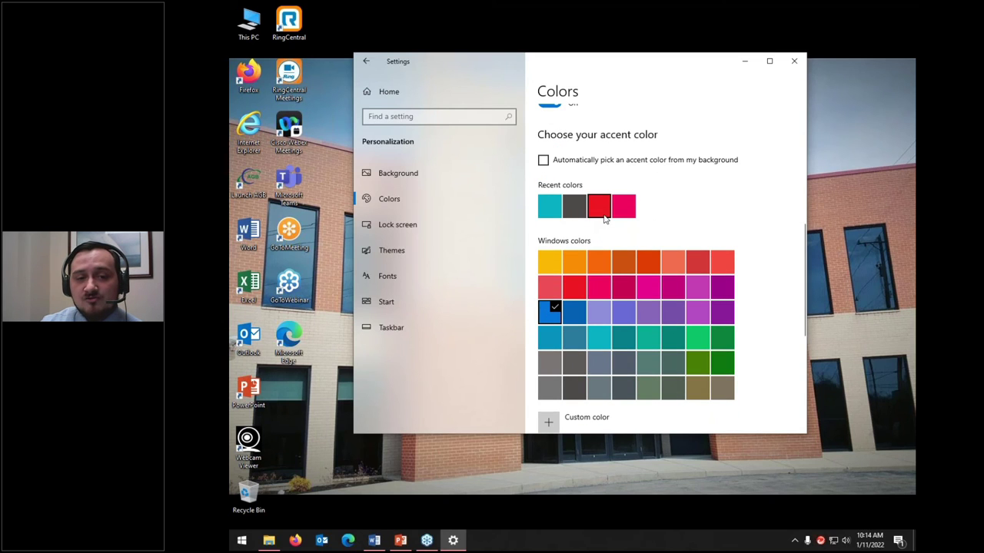
left_click(605, 209)
scroll(644, 273, "up", 4)
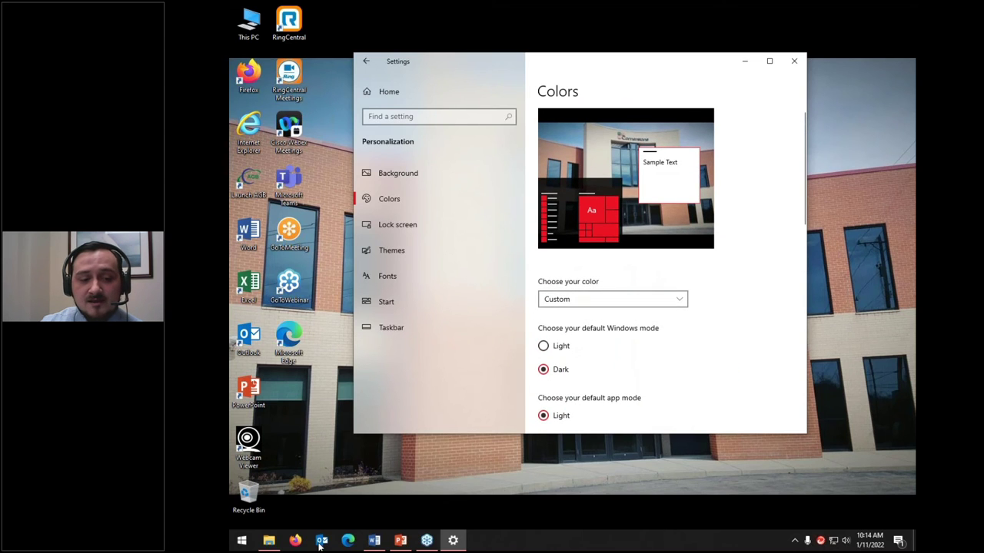
left_click(242, 542)
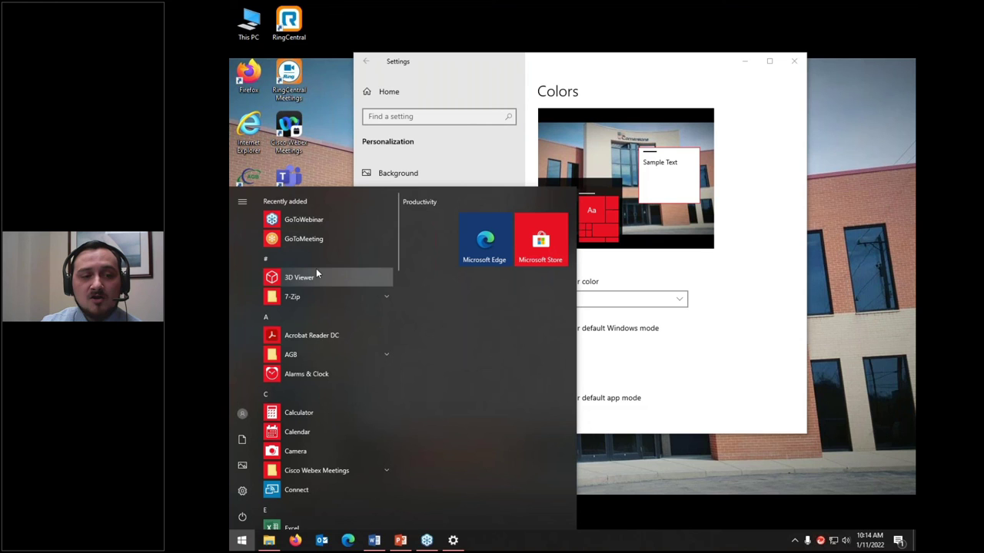
left_click(734, 283)
Try the dark gray recent accent color, have Windows automatically pick an accent color from the background, and close Settings.
scroll(645, 313, "down", 5)
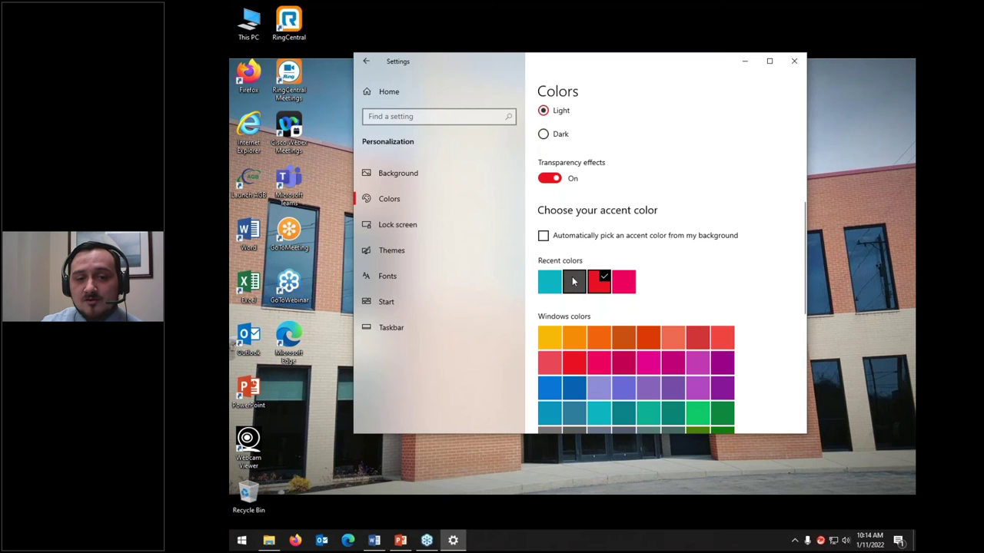
left_click(573, 282)
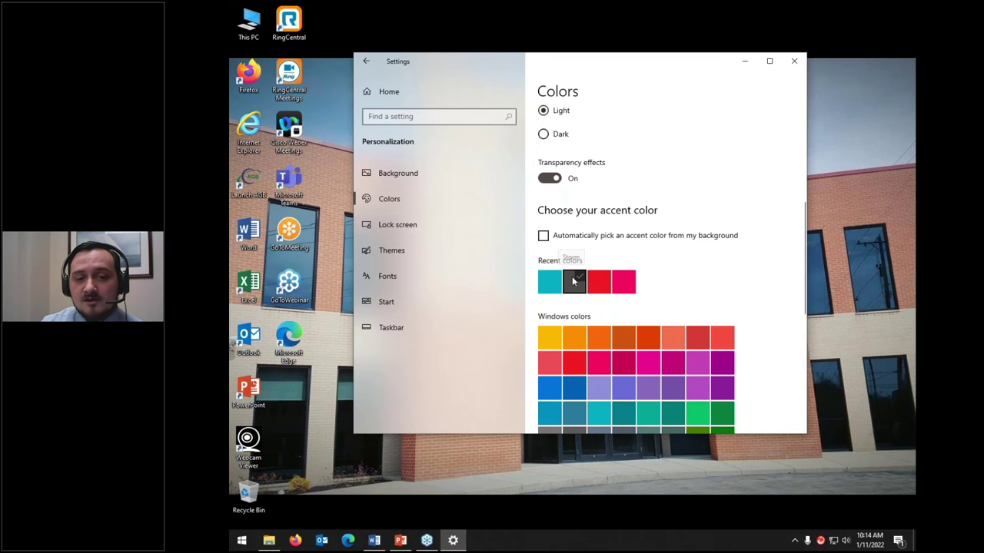
left_click(614, 246)
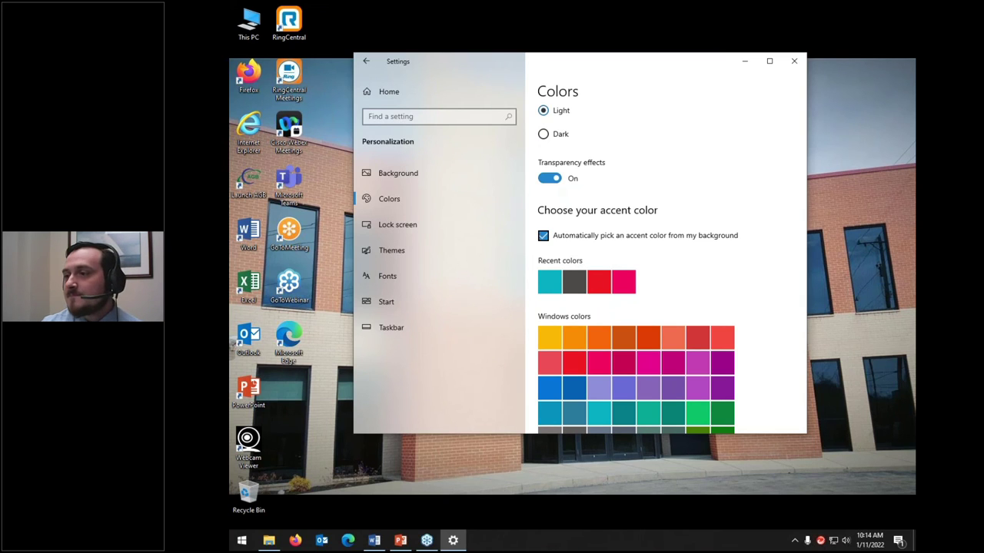
left_click(795, 62)
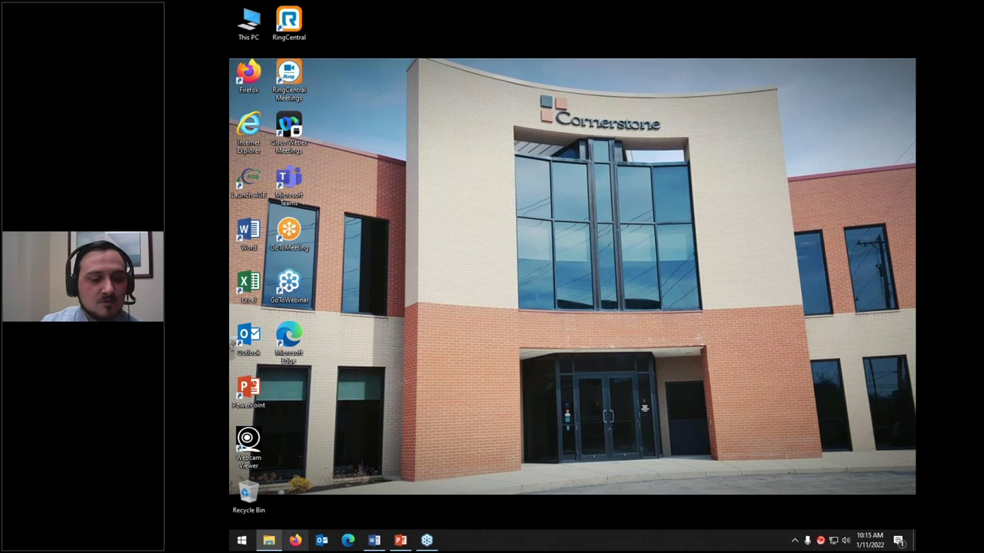
left_click(295, 542)
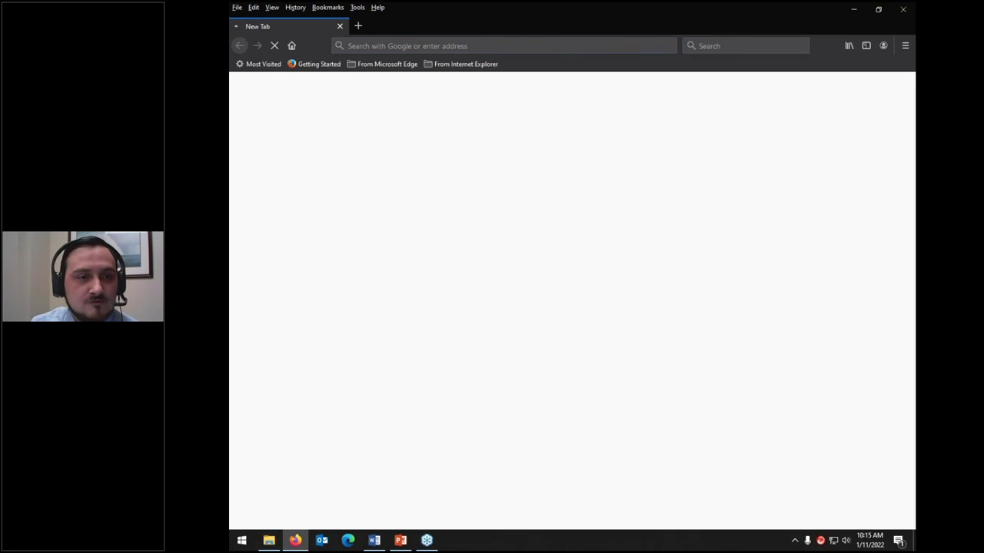
left_click(410, 48)
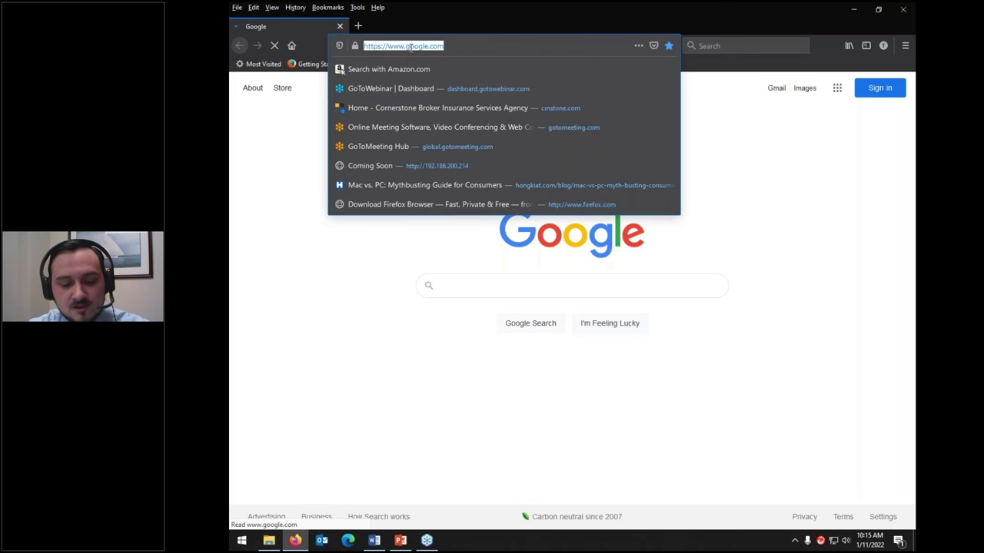
type("www.crnstone.com")
key("Return")
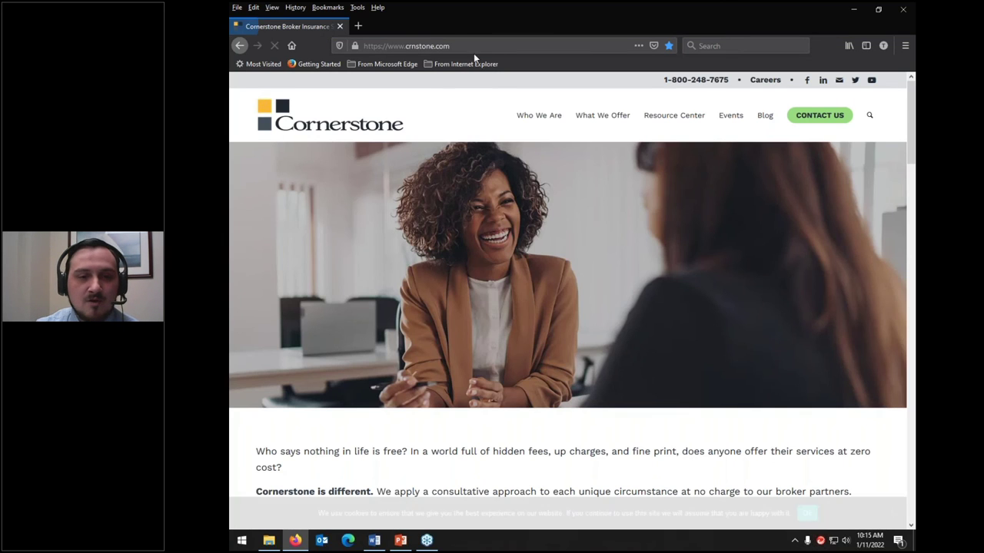
View the Agency Services Program page under What We Offer, and close the browser to return to the PowerPoint slide show.
mouse_move(606, 108)
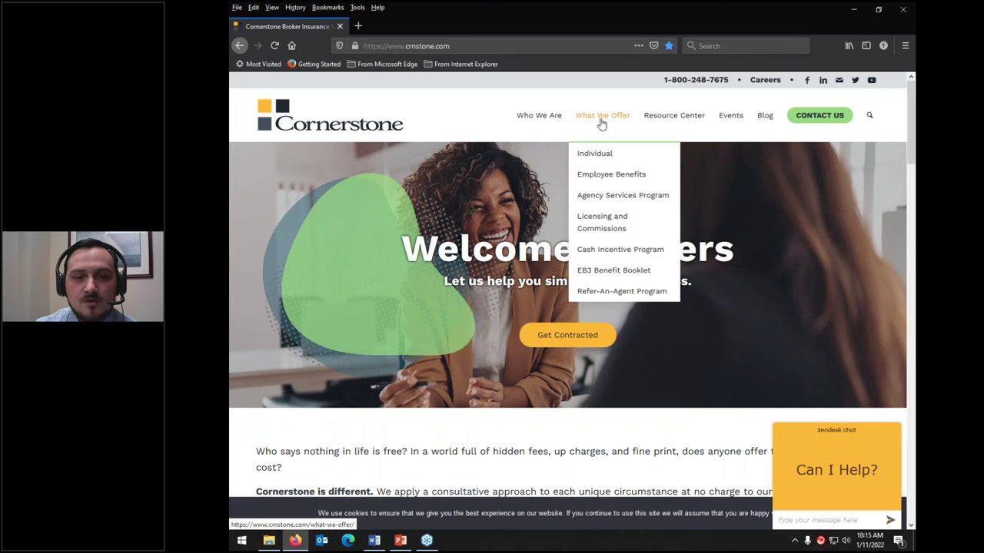
left_click(603, 198)
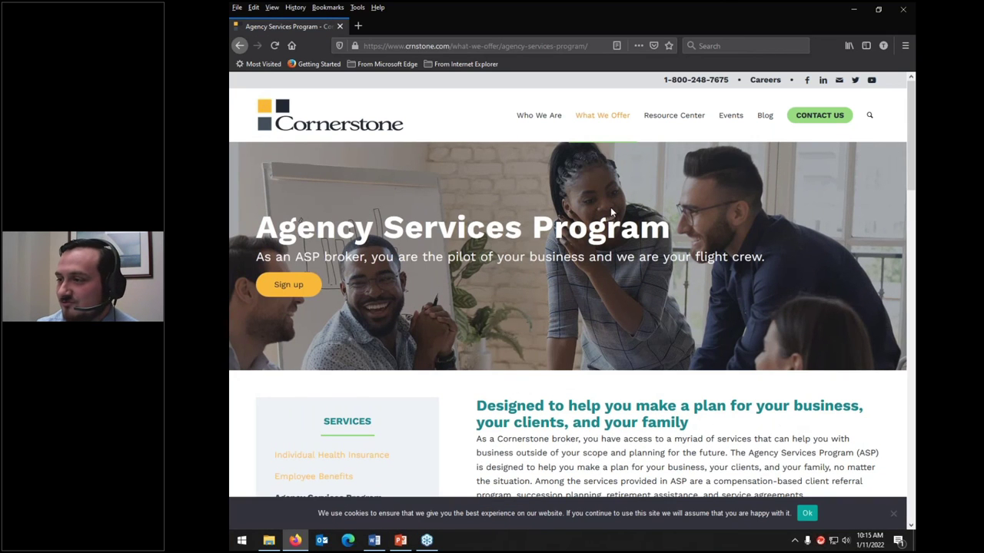
left_click(904, 9)
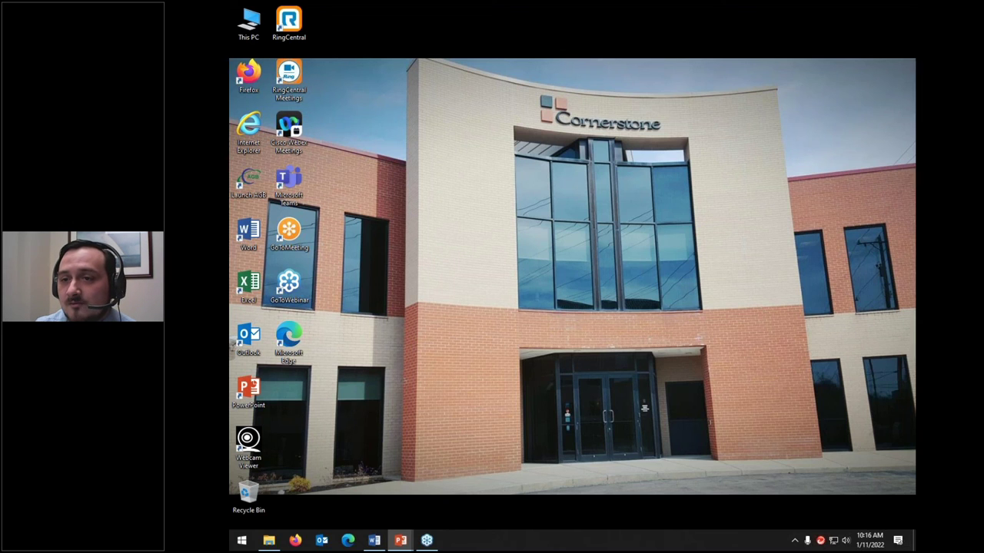
left_click(400, 540)
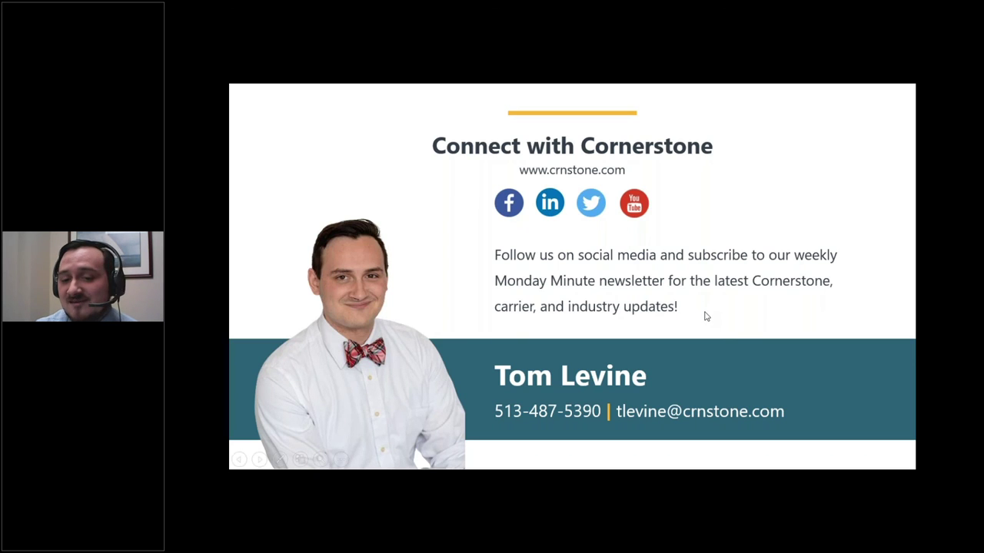
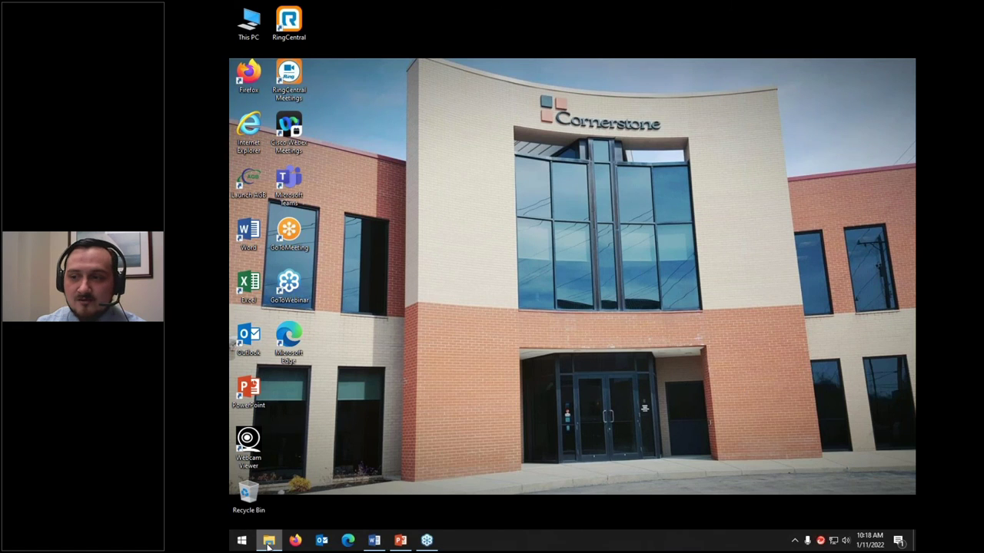
Bring up the Presentation folder window and unpin the Documents folder from Quick access.
left_click(268, 541)
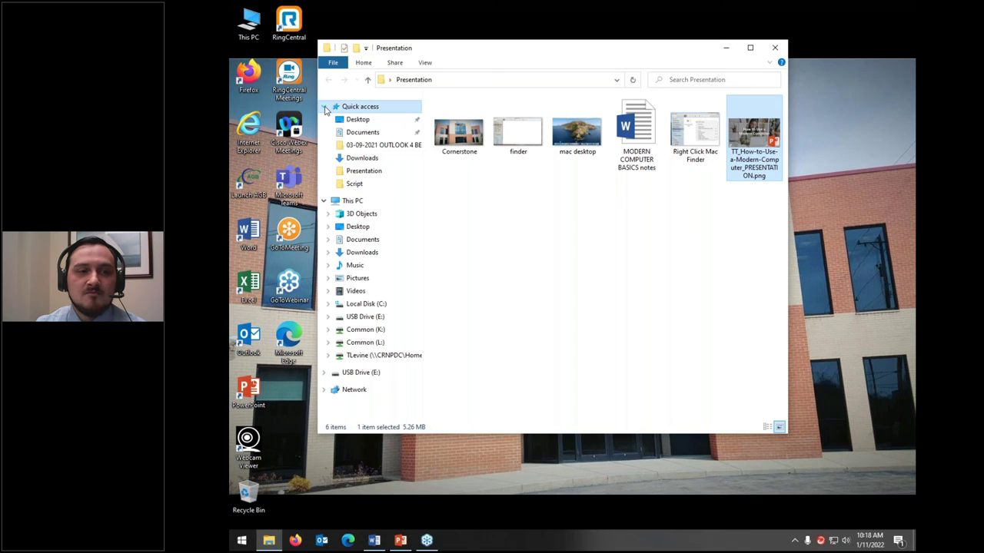
left_click(325, 108)
left_click(325, 108)
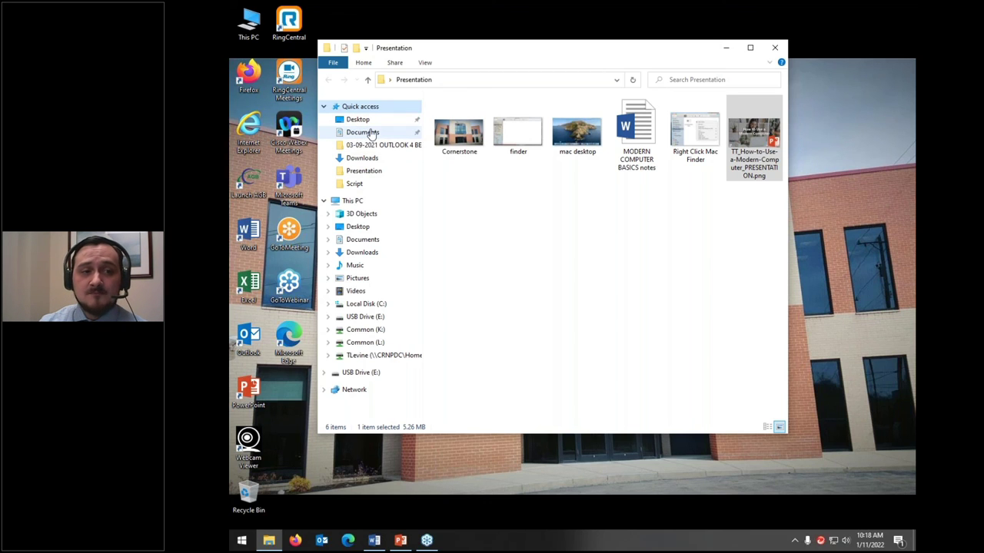
right_click(369, 135)
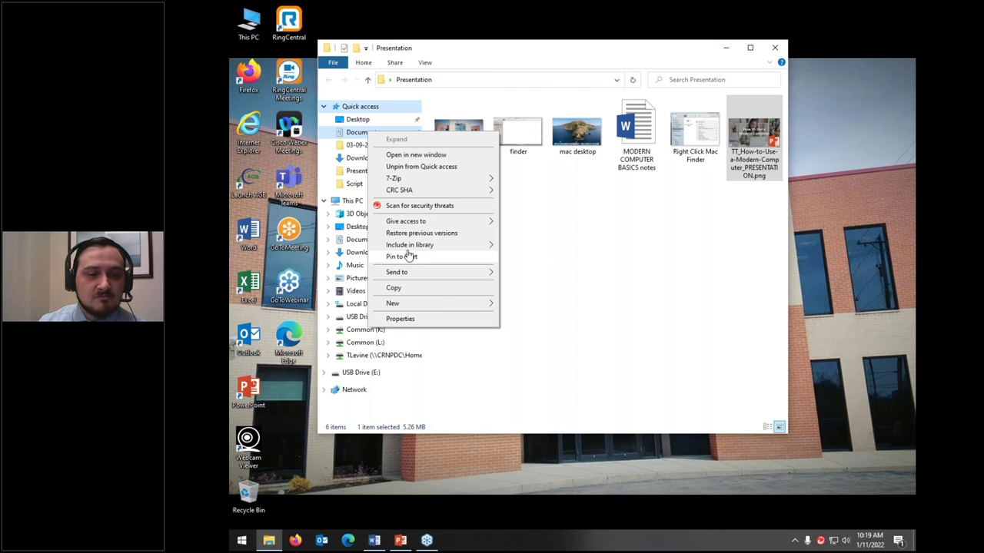
mouse_move(411, 249)
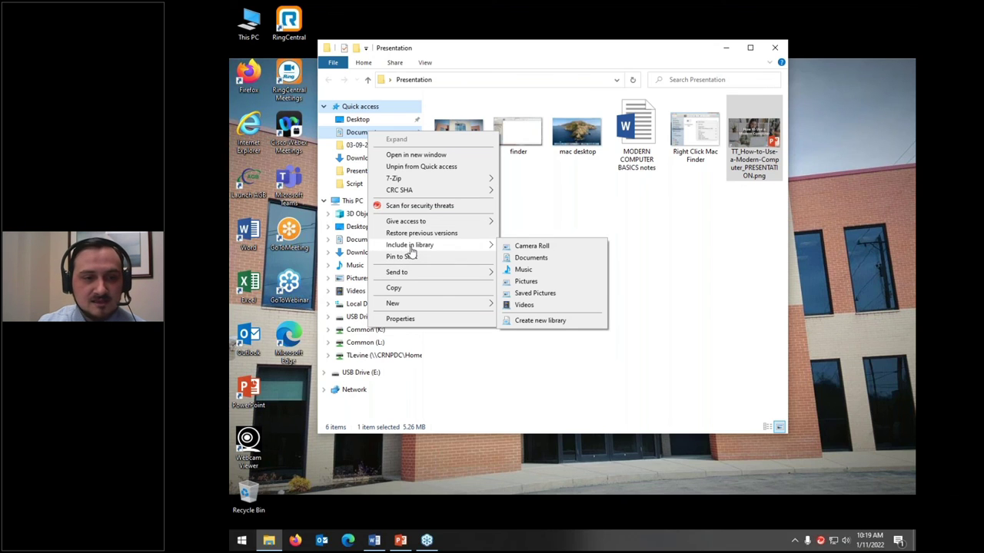
mouse_move(421, 222)
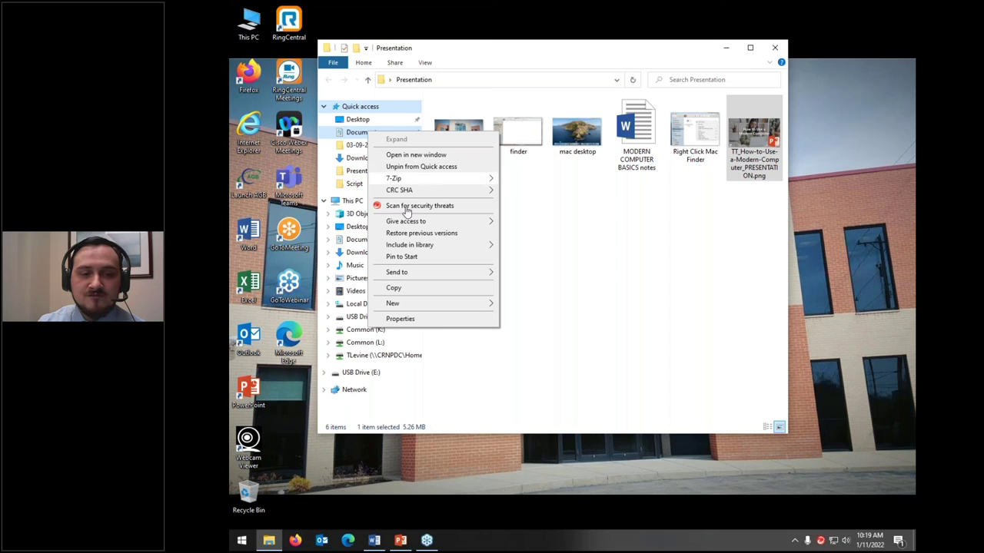
left_click(444, 167)
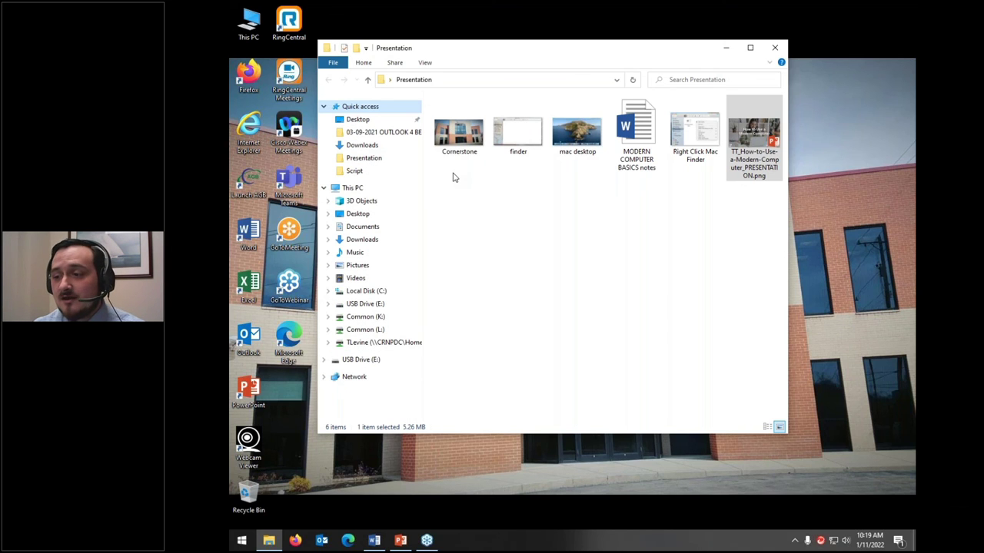
Remove the 03-09-2021 OUTLOOK 4 BEGINNERS folder from Quick access, and close the window with the Quick access list collapsed.
right_click(396, 135)
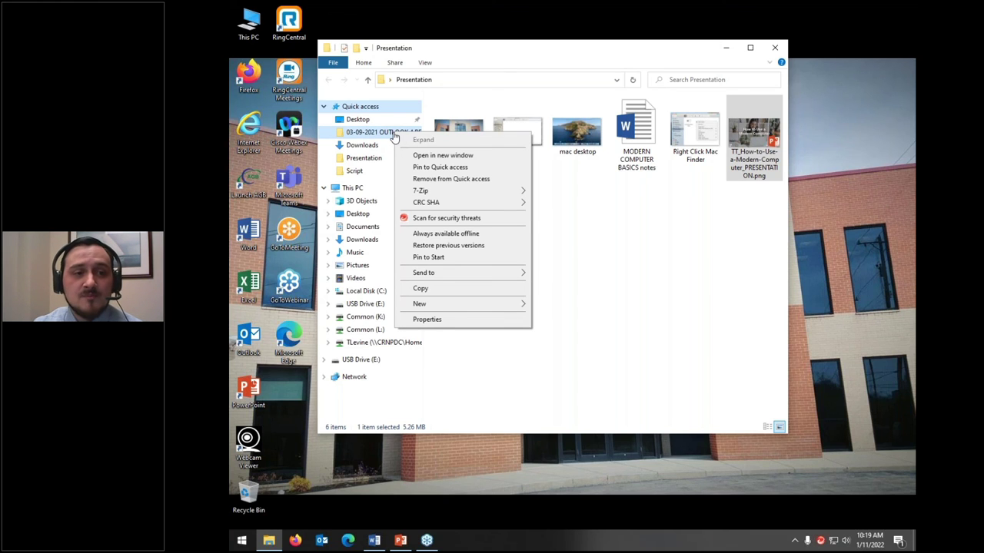
left_click(436, 181)
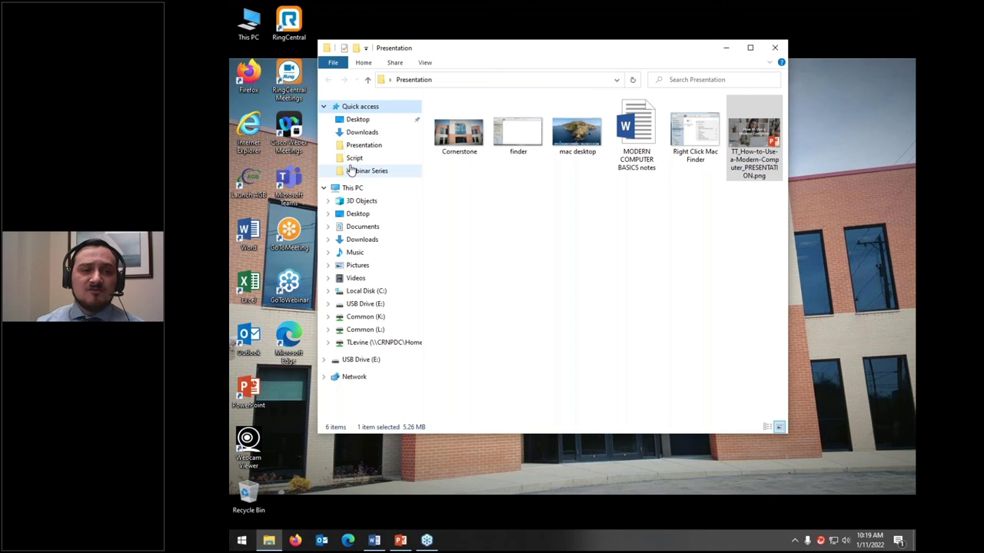
left_click(325, 108)
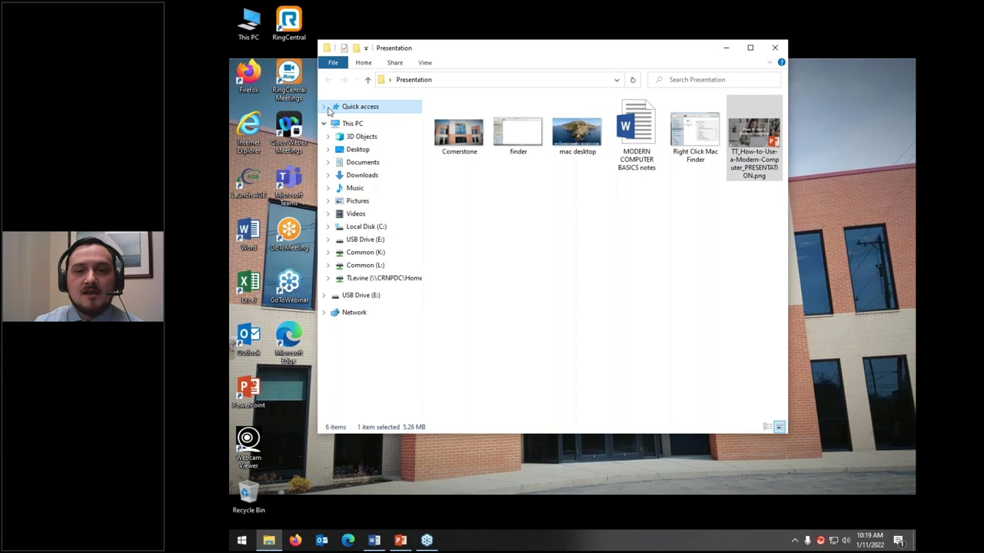
left_click(775, 48)
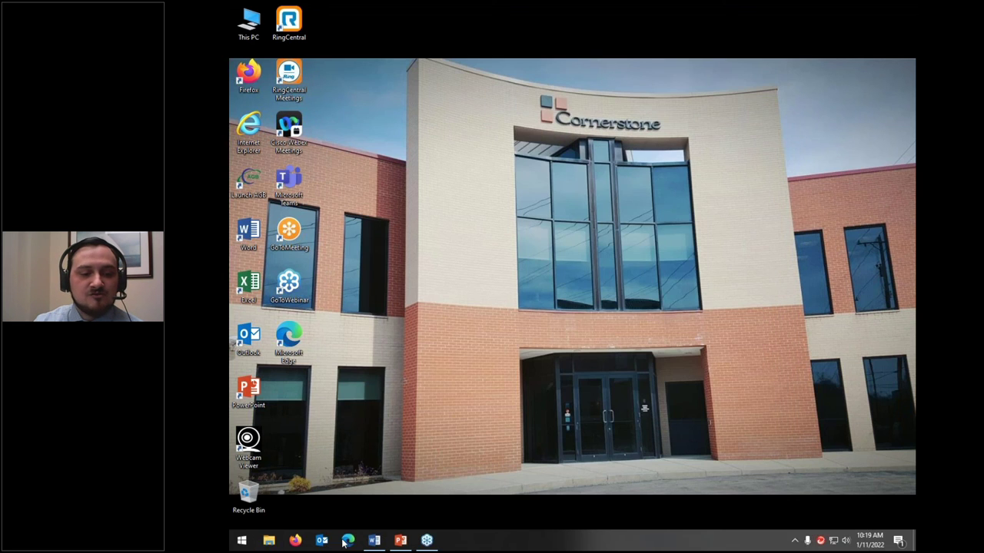
Look over the frequent folders and recent files in File Explorer, and safely eject the USB disk.
left_click(269, 542)
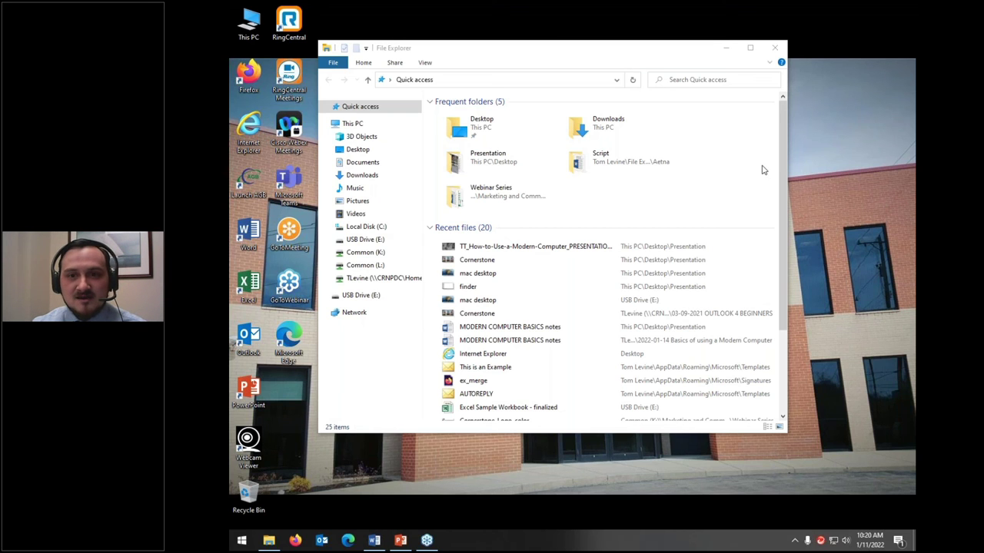
left_click(775, 47)
left_click(795, 540)
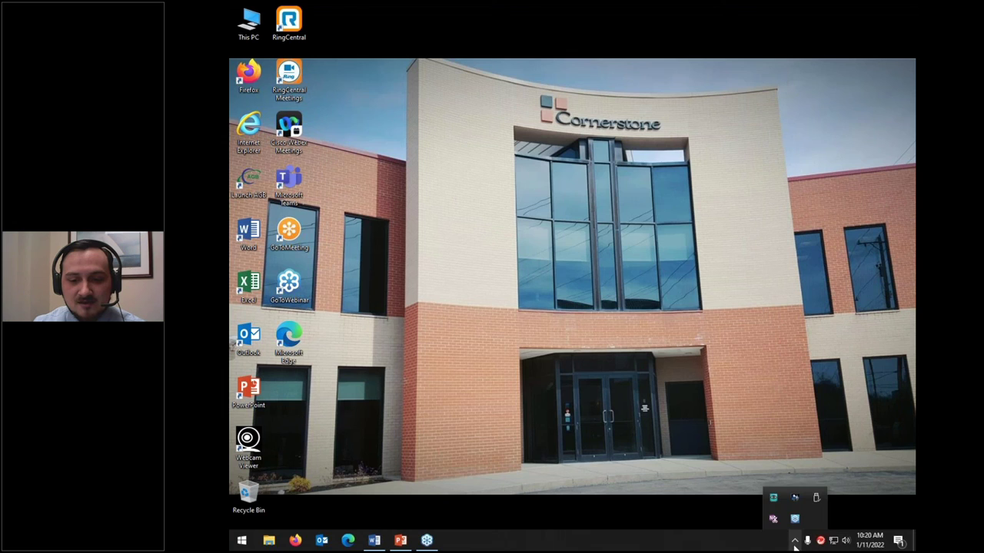
left_click(795, 498)
left_click(830, 482)
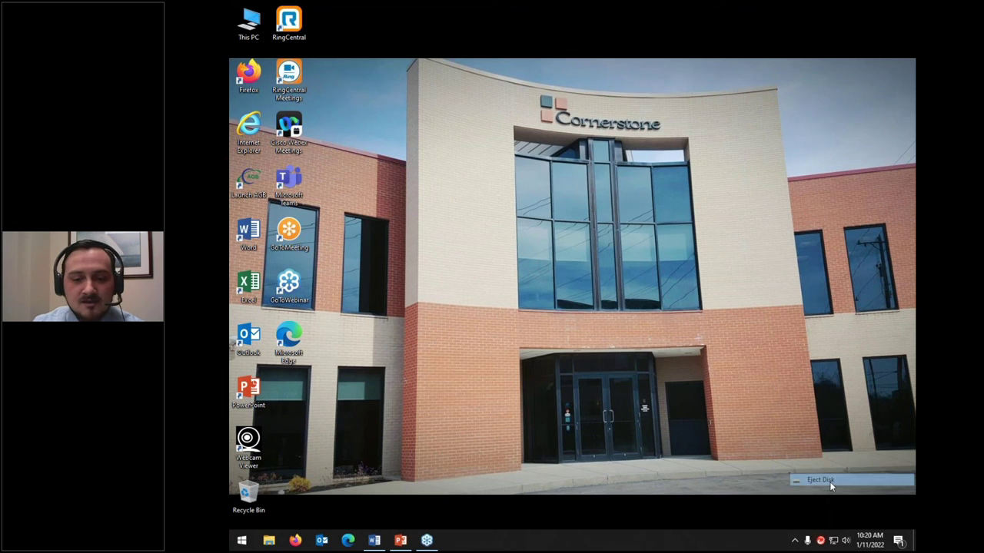